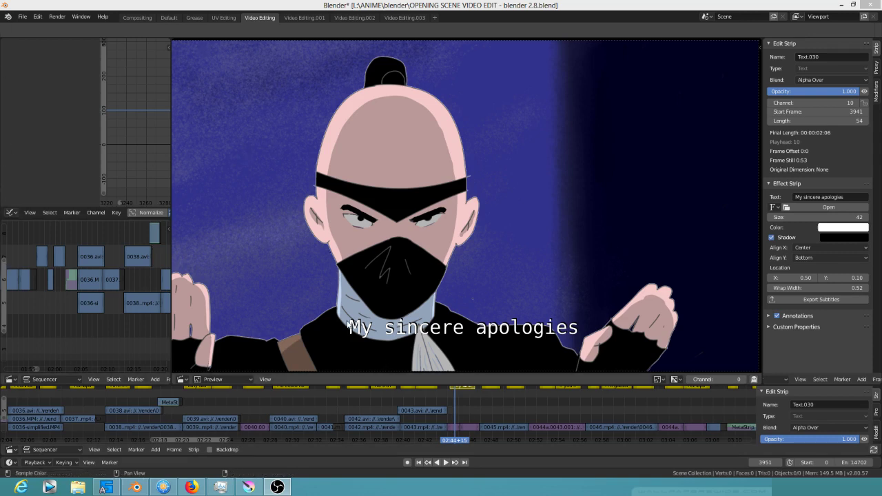
# Step: Mute the 0043.avi strip to play the original shot beneath it, and unmute the strip
pyautogui.moveTo(495, 403); pyautogui.dragTo(431, 404)
pyautogui.press('space')
pyautogui.press('space')
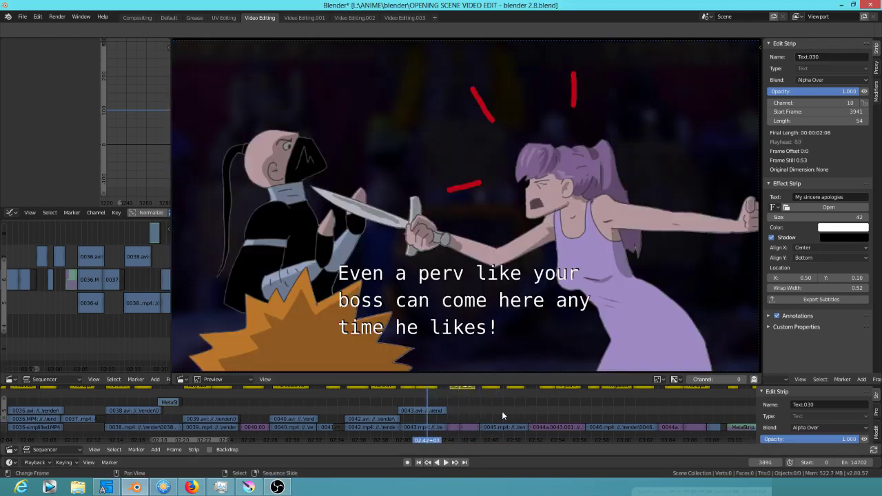
pyautogui.click(423, 410)
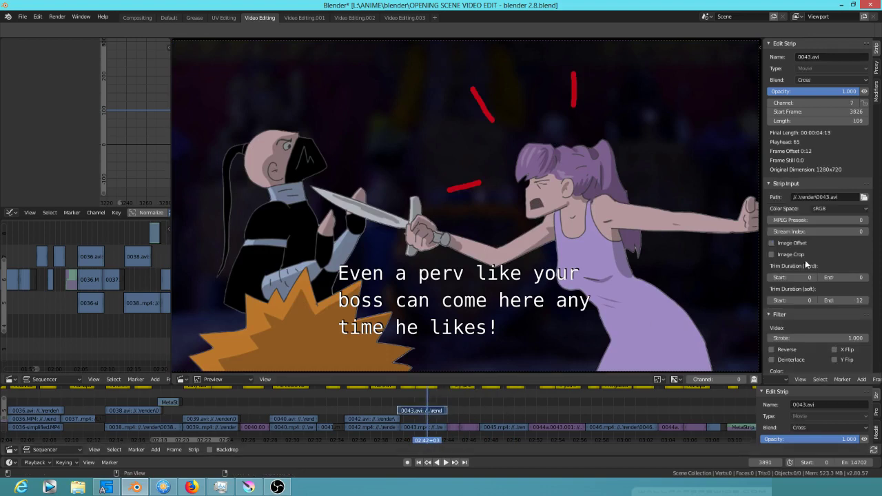
pyautogui.click(864, 93)
pyautogui.hotkey('shift', 'ctrl', 'space')
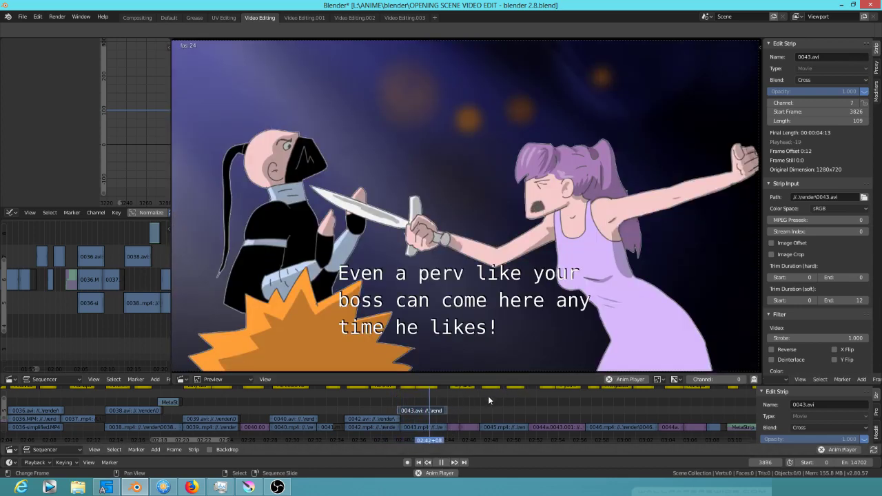
pyautogui.press('space')
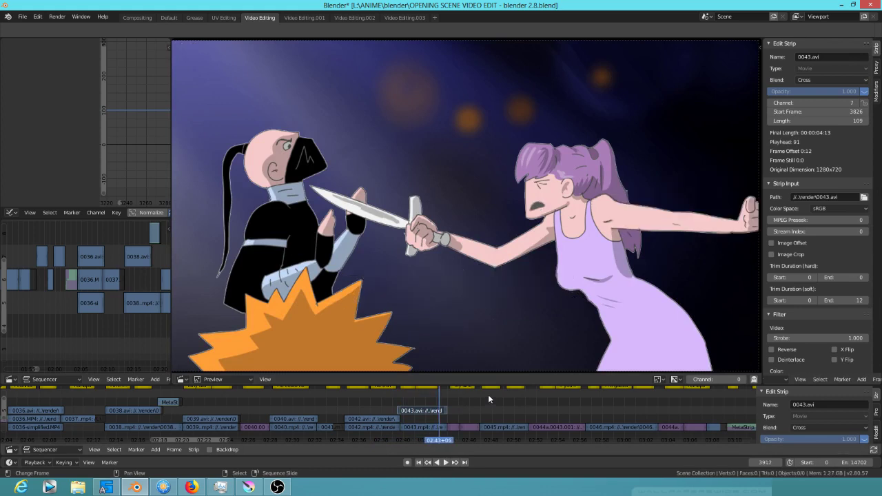
pyautogui.click(866, 92)
# Step: Play the shot with the 0043.avi strip enabled and toggle its visibility to compare both versions
pyautogui.click(393, 403)
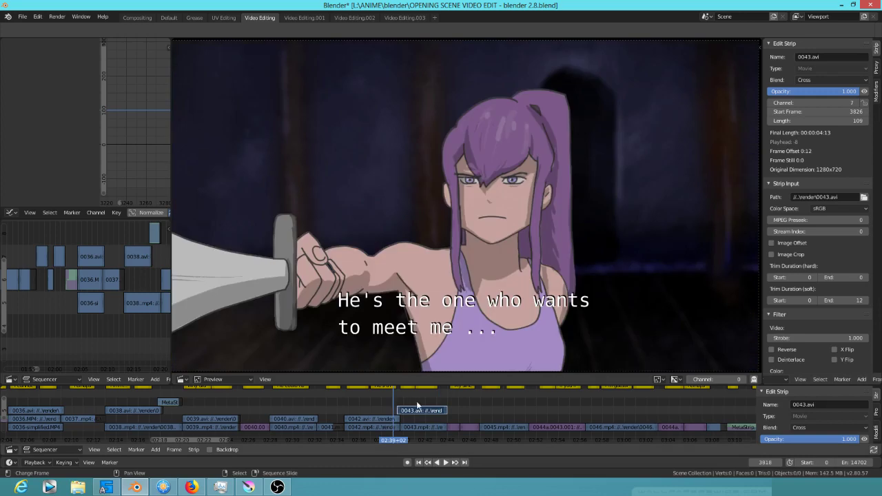
pyautogui.press('space')
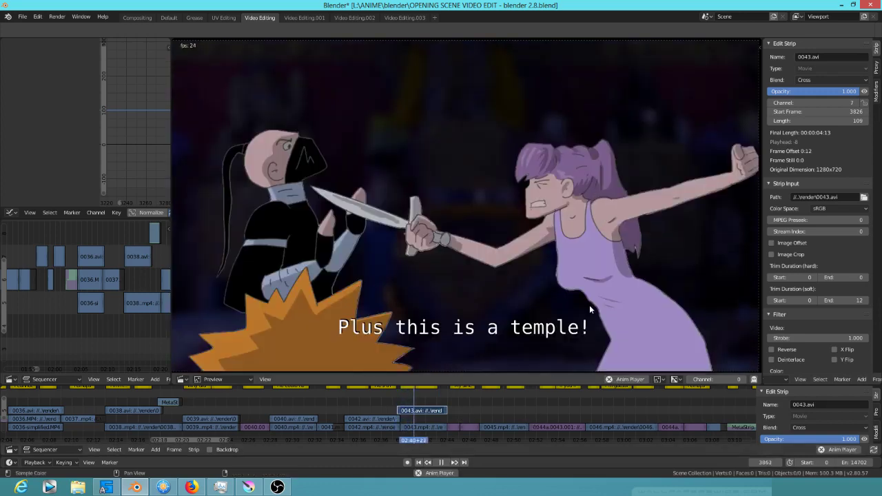
pyautogui.press('space')
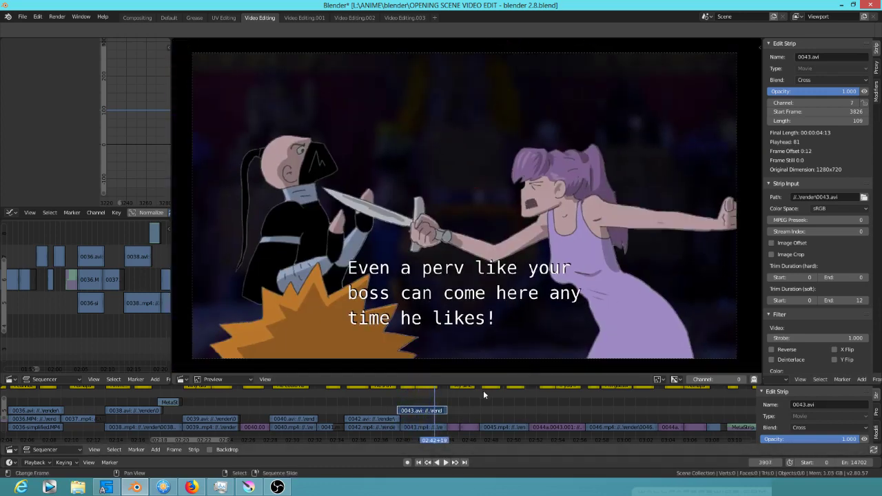
pyautogui.click(865, 93)
pyautogui.click(865, 93)
pyautogui.click(865, 92)
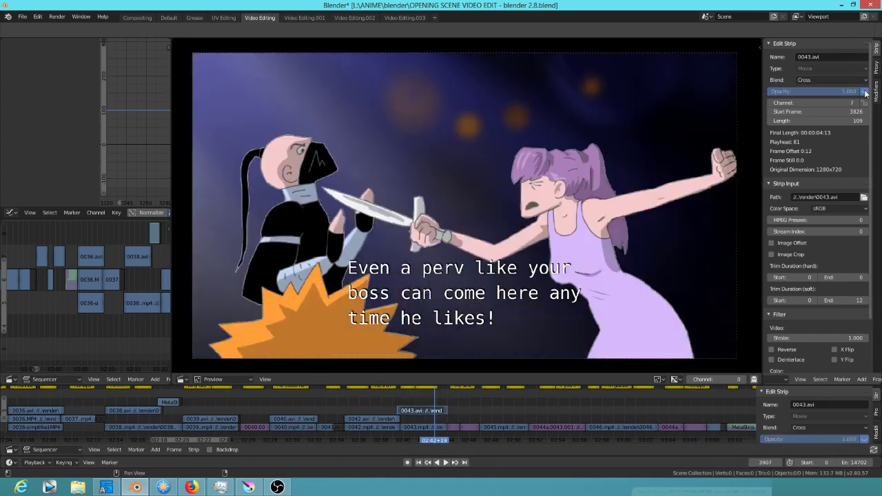
pyautogui.click(865, 92)
# Step: Mute the 0042.avi strip to play the original shot beneath it, and unmute the strip
pyautogui.click(405, 397)
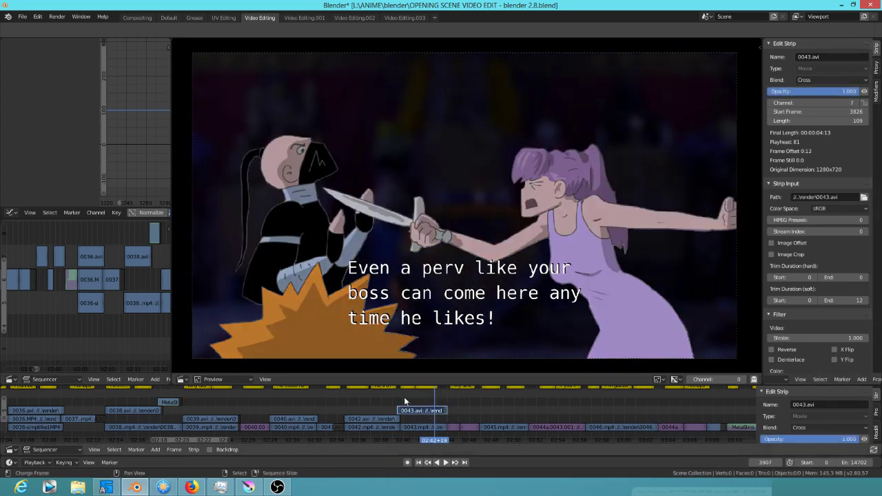
pyautogui.press('space')
pyautogui.moveTo(413, 398); pyautogui.dragTo(349, 397)
pyautogui.press('space')
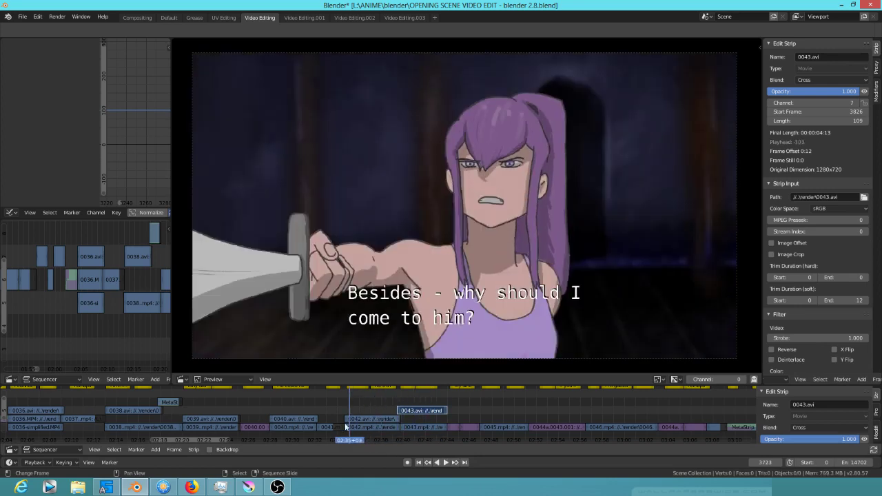
pyautogui.click(359, 419)
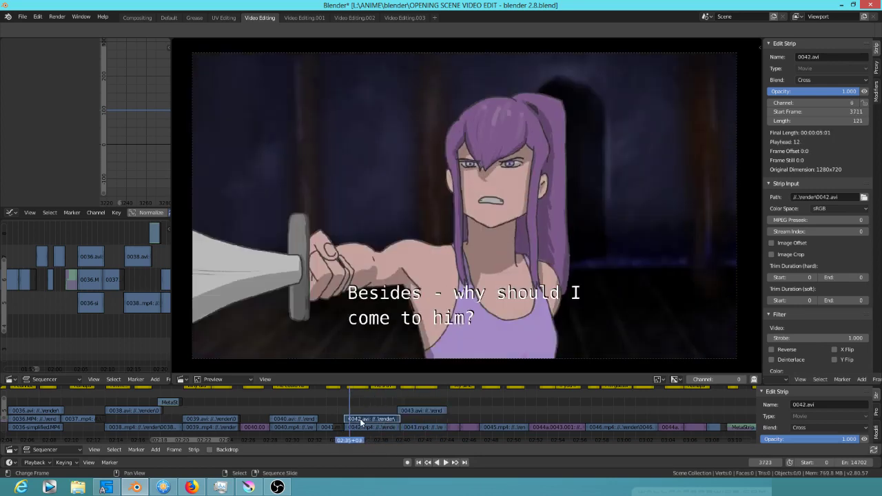
pyautogui.click(863, 91)
pyautogui.press('space')
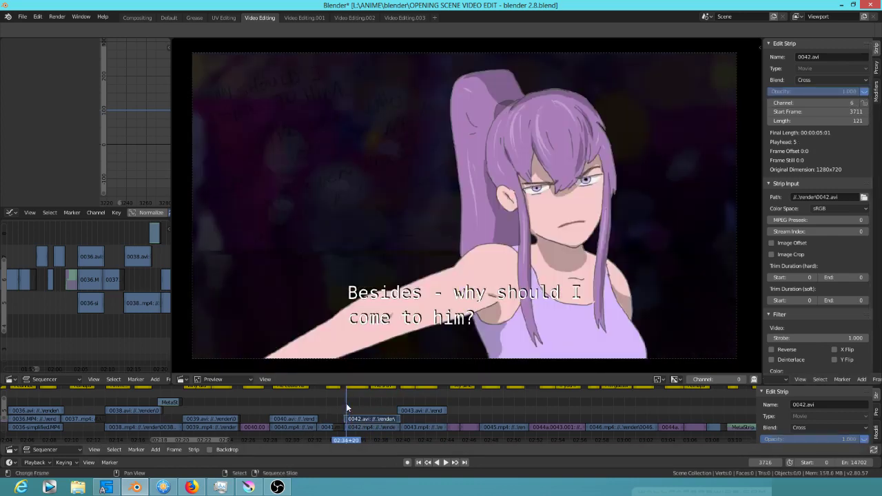
pyautogui.press('space')
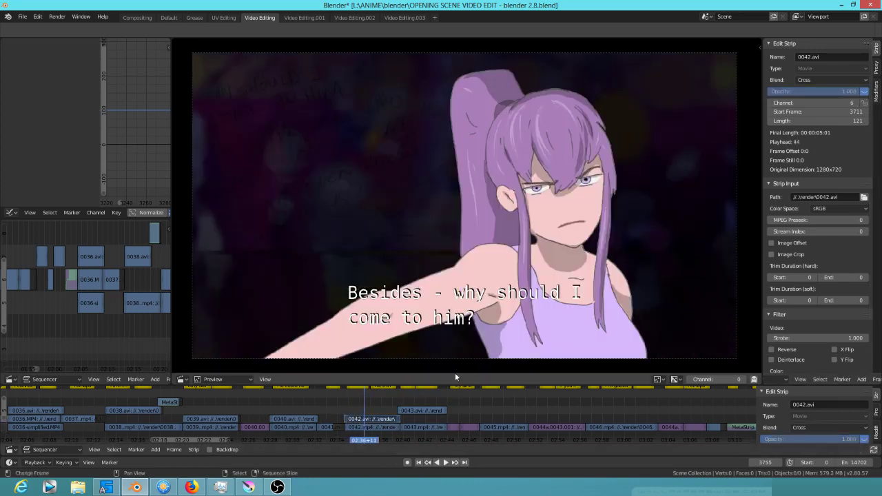
pyautogui.click(863, 92)
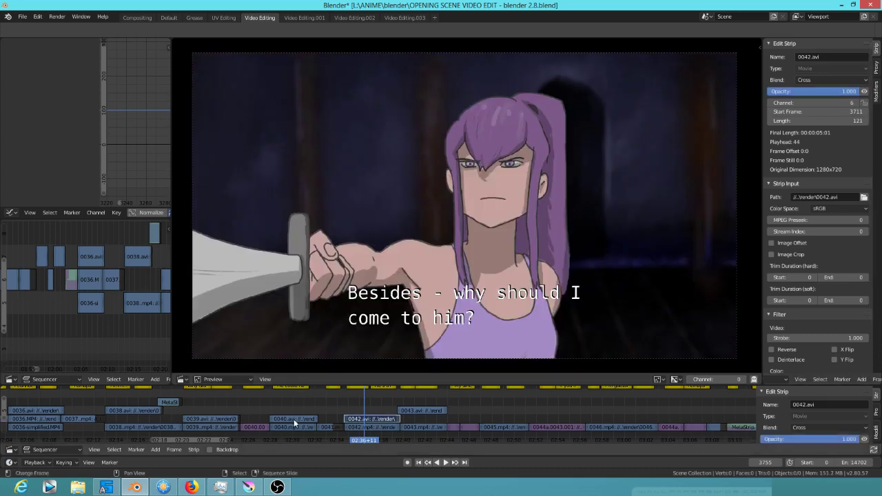
# Step: Play the shot with the 0042.avi strip enabled
pyautogui.click(342, 408)
pyautogui.press('space')
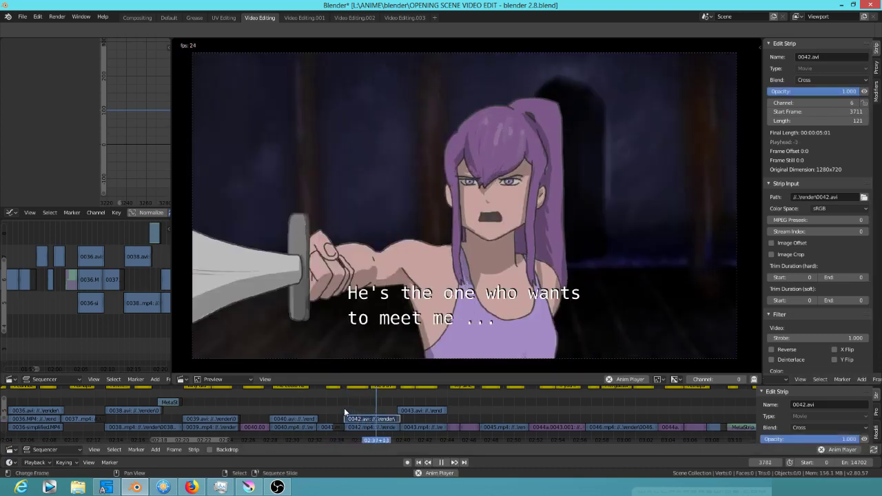
pyautogui.press('space')
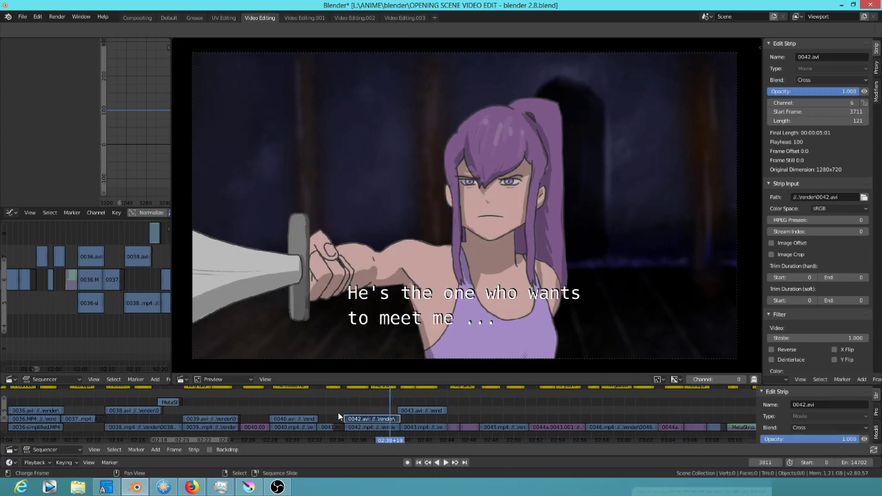
# Step: Play back the earlier shots around the 0038.avi, 0039.avi and 0040.avi strips
pyautogui.click(277, 403)
pyautogui.press('space')
pyautogui.click(277, 408)
pyautogui.moveTo(278, 410)
pyautogui.mouseDown()
pyautogui.moveTo(250, 407)
pyautogui.moveTo(338, 411)
pyautogui.moveTo(248, 404)
pyautogui.moveTo(282, 405)
pyautogui.mouseUp()
pyautogui.press('space')
pyautogui.press('space')
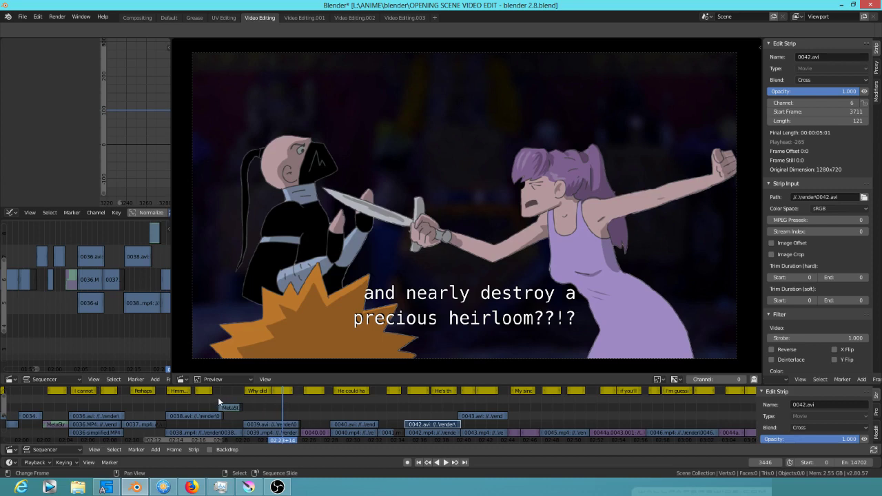
pyautogui.click(170, 402)
pyautogui.press('space')
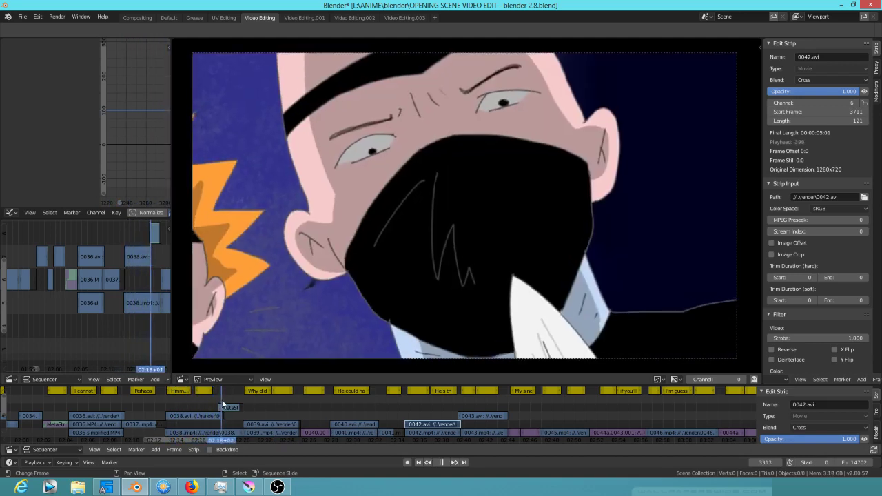
pyautogui.press('space')
# Step: Move the playhead back to about 02:03 and play into the shot of the 0036.avi strip
pyautogui.moveTo(230, 401); pyautogui.dragTo(192, 406)
pyautogui.hscroll(-6, 192, 408)
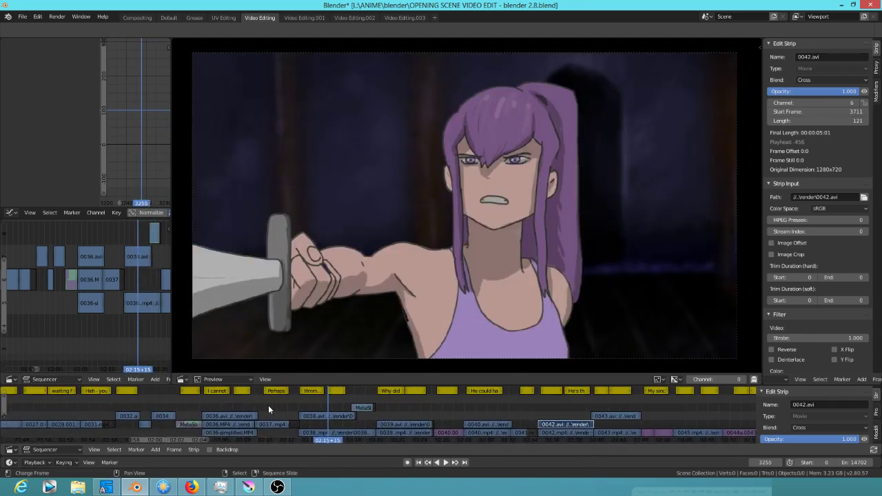
pyautogui.moveTo(260, 403); pyautogui.dragTo(275, 404)
pyautogui.click(198, 401)
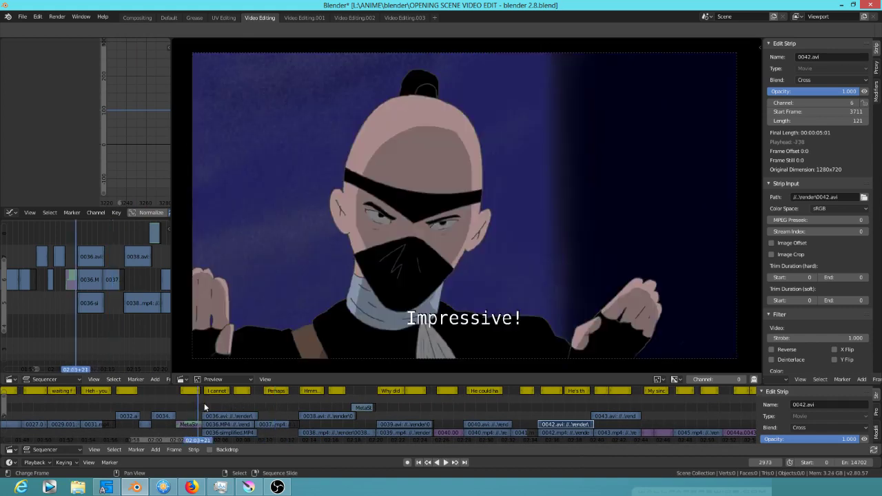
pyautogui.press('space')
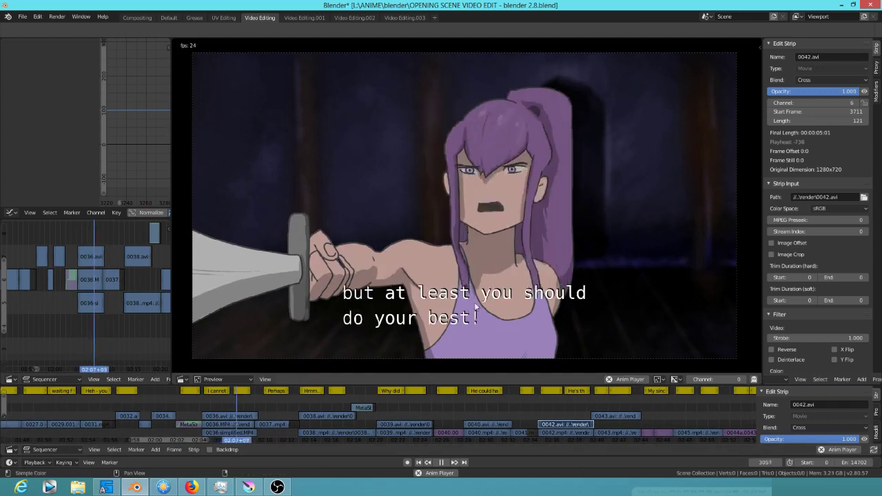
pyautogui.press('space')
# Step: Play the 0036.avi shot with its strip muted and again with it unmuted to compare both versions
pyautogui.click(223, 412)
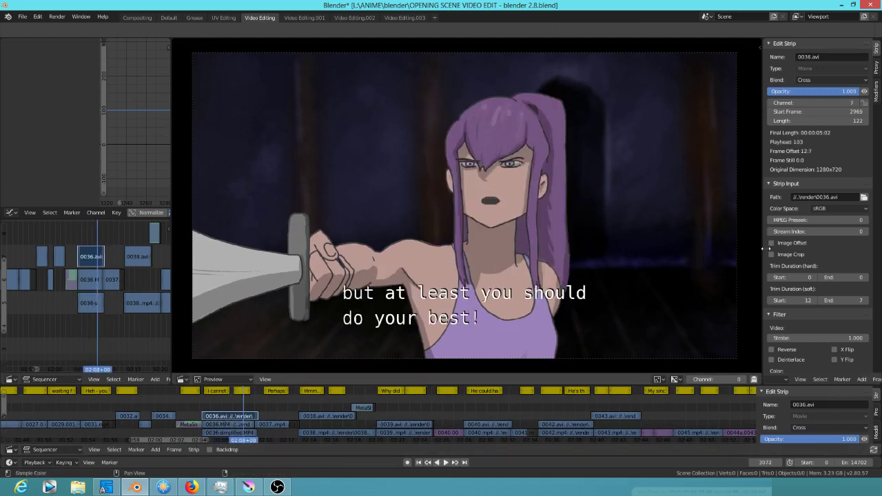
pyautogui.click(865, 92)
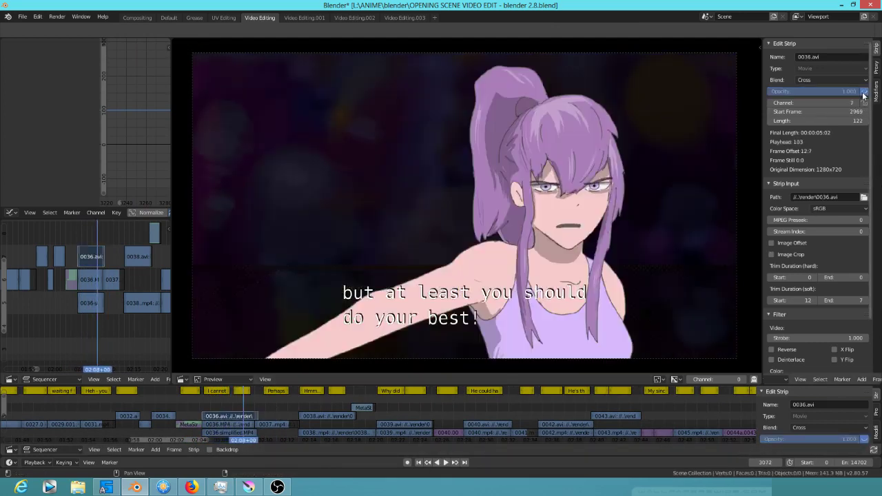
pyautogui.click(207, 403)
pyautogui.press('space')
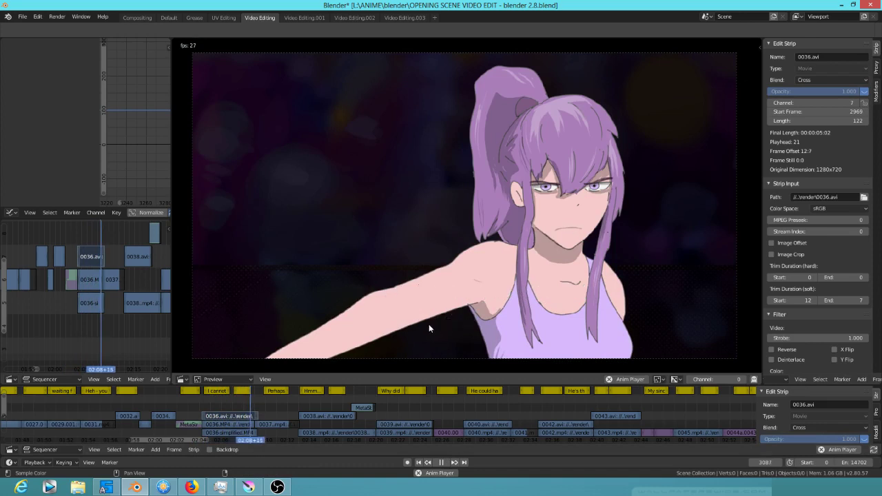
pyautogui.press('space')
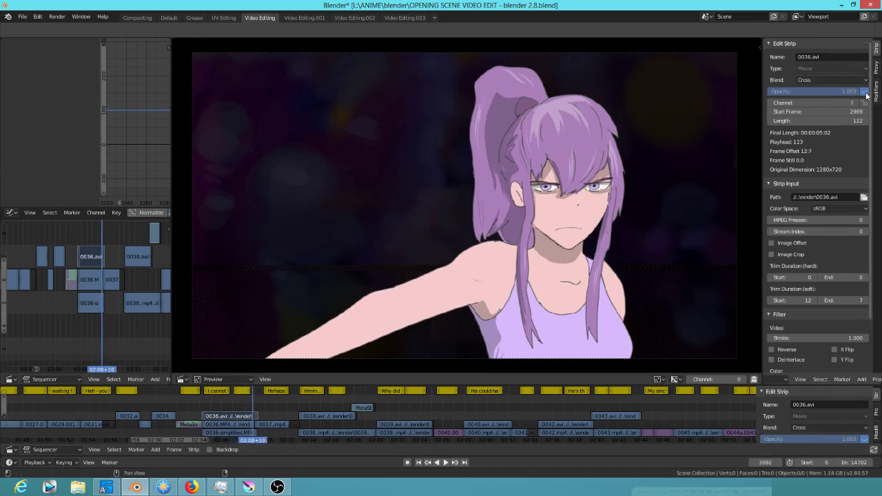
pyautogui.click(213, 403)
pyautogui.press('space')
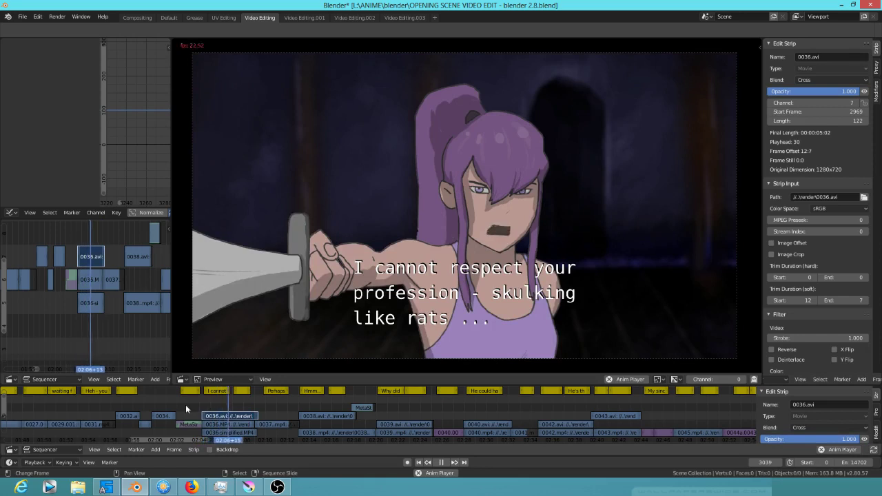
pyautogui.press('space')
# Step: Scrub through the earlier shots, return to the "My sincere apologies" shot at about 02:44, and switch to Krita
pyautogui.moveTo(166, 403)
pyautogui.mouseDown()
pyautogui.moveTo(232, 402)
pyautogui.moveTo(328, 422)
pyautogui.moveTo(347, 401)
pyautogui.mouseUp()
pyautogui.moveTo(196, 405); pyautogui.dragTo(121, 399)
pyautogui.press('space')
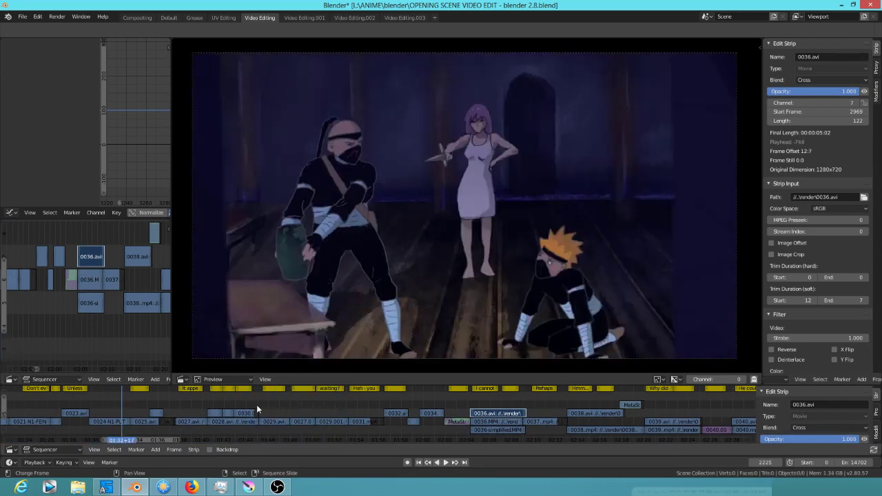
pyautogui.moveTo(601, 386); pyautogui.dragTo(387, 412)
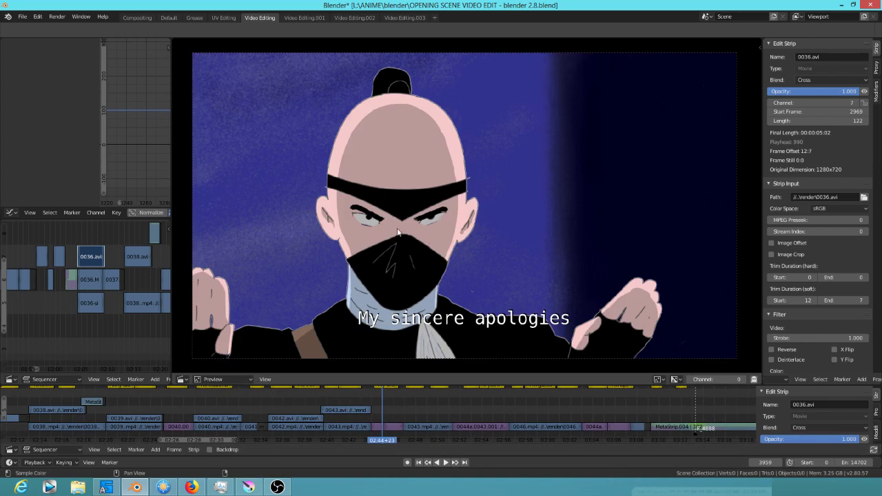
pyautogui.press('Home')
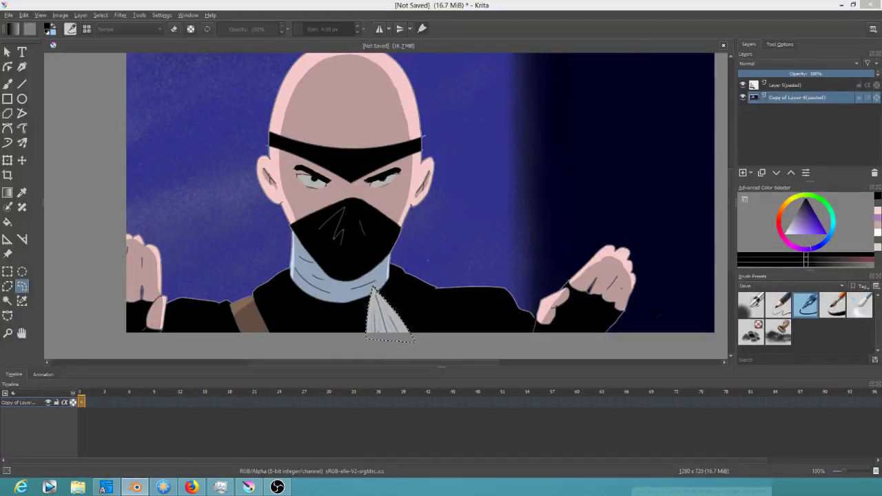
# Step: Hide the Layer 5(pasted) layer to reveal the gap at the scarf, and select the Copy of Layer 4(pasted) layer
pyautogui.moveTo(437, 233); pyautogui.dragTo(425, 248)
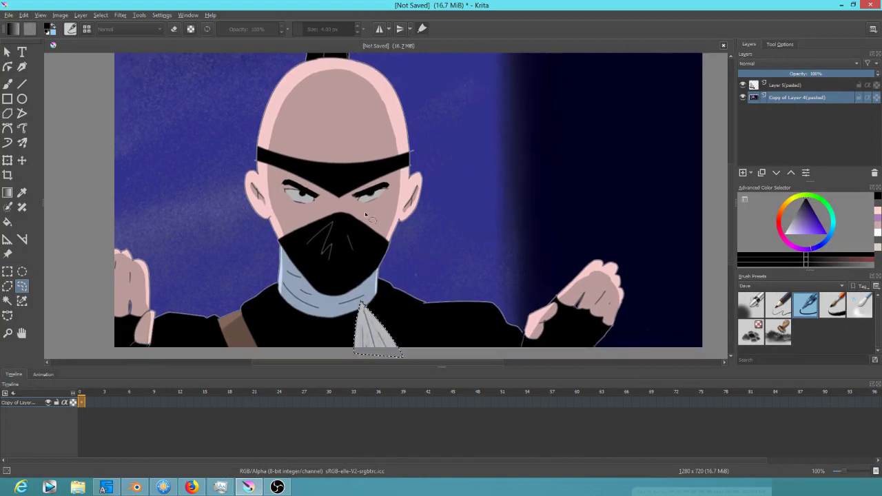
pyautogui.click(805, 85)
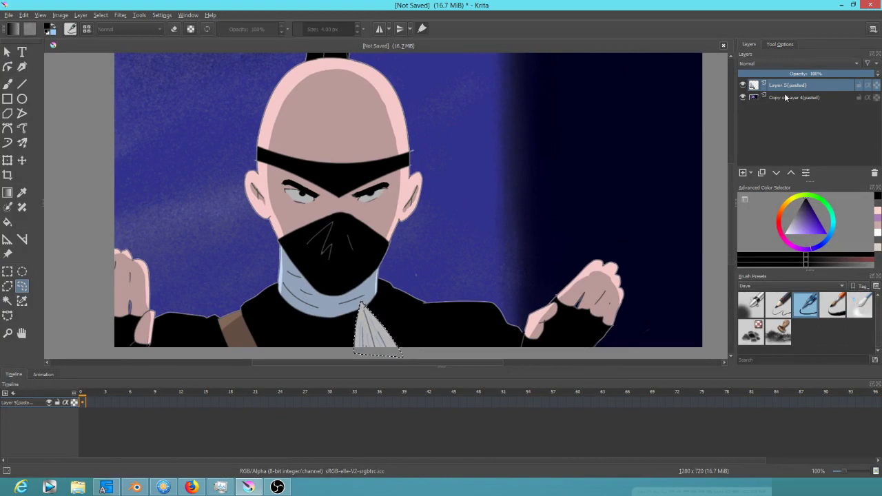
pyautogui.click(786, 98)
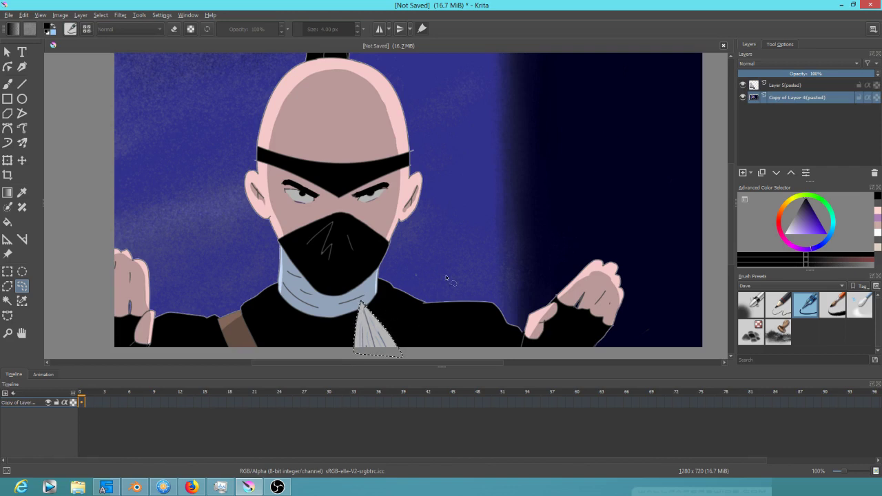
pyautogui.click(815, 86)
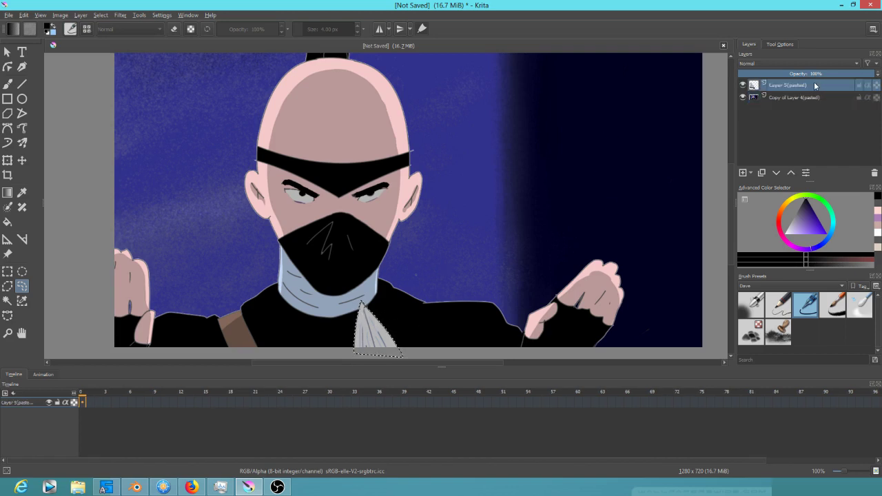
pyautogui.click(743, 85)
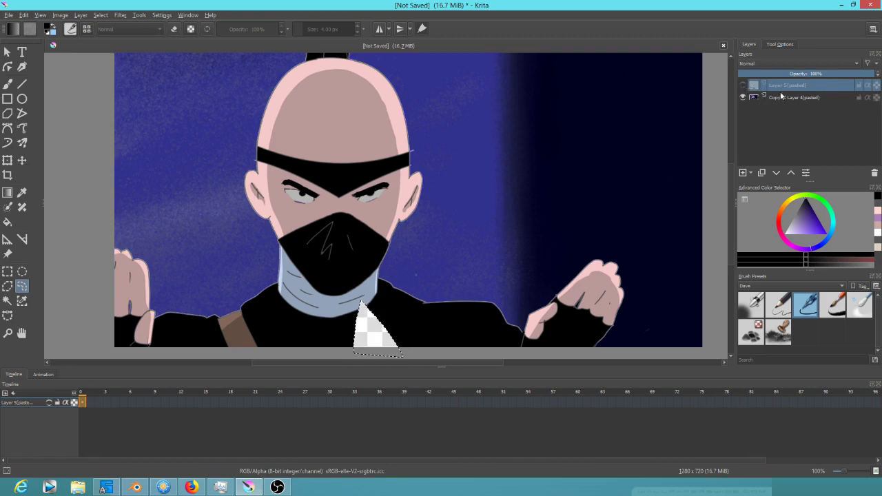
pyautogui.click(770, 99)
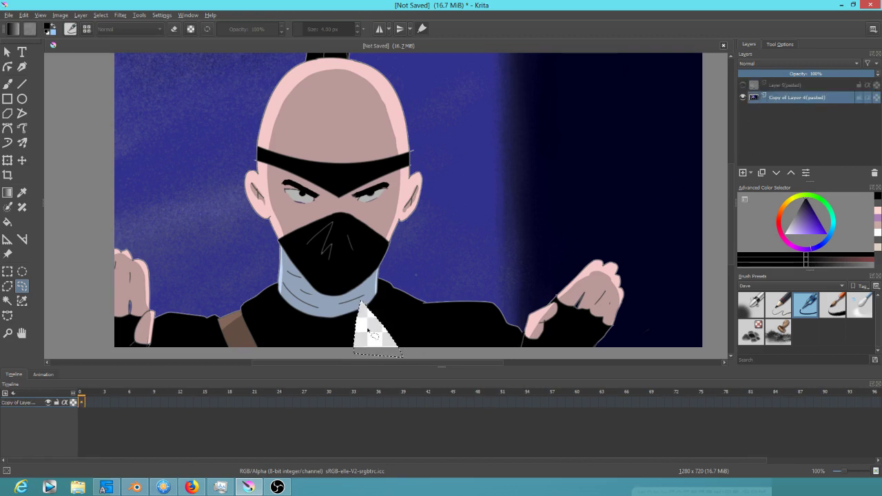
# Step: Switch to Blender, play the "My sincere apologies" shot at about 02:45 to review the scarf, and return to Krita
pyautogui.moveTo(0, 6); pyautogui.dragTo(581, 103)
pyautogui.doubleClick(582, 102)
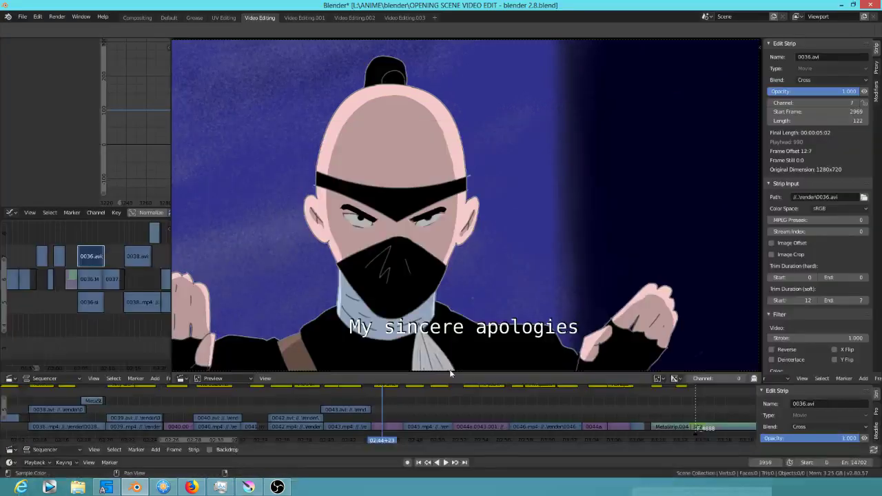
pyautogui.press('space')
pyautogui.moveTo(389, 408); pyautogui.dragTo(384, 408)
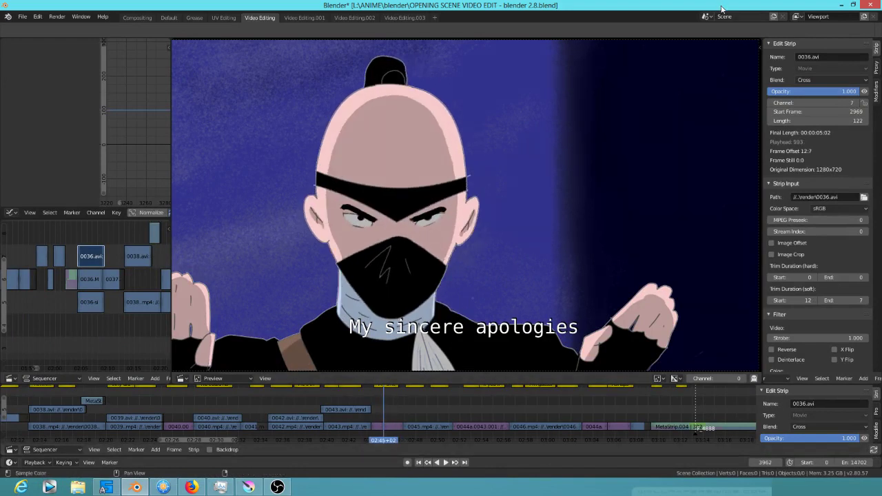
pyautogui.hotkey('alt', 'Tab')
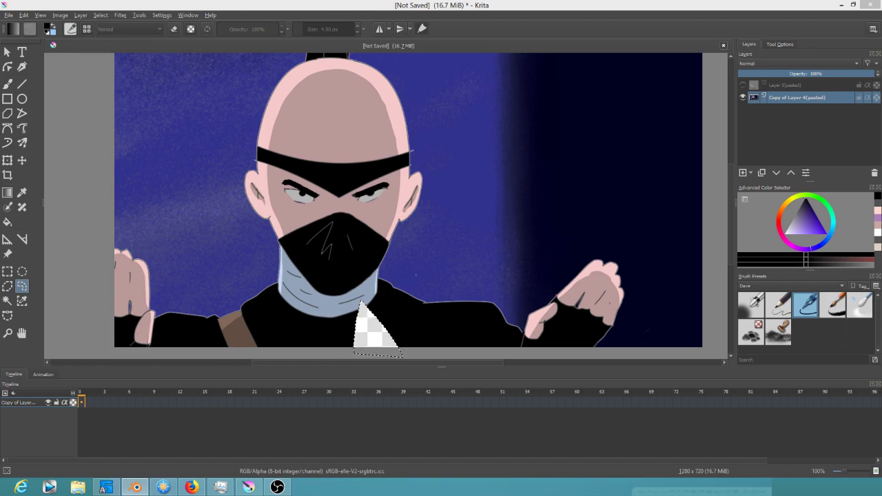
# Step: Save the document under the name 0044 as a Krita document in the krita folder
pyautogui.click(8, 16)
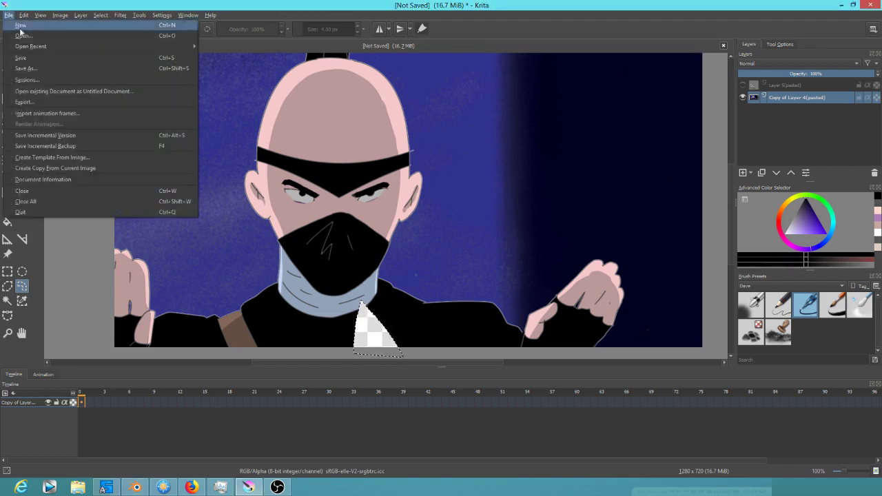
pyautogui.click(31, 69)
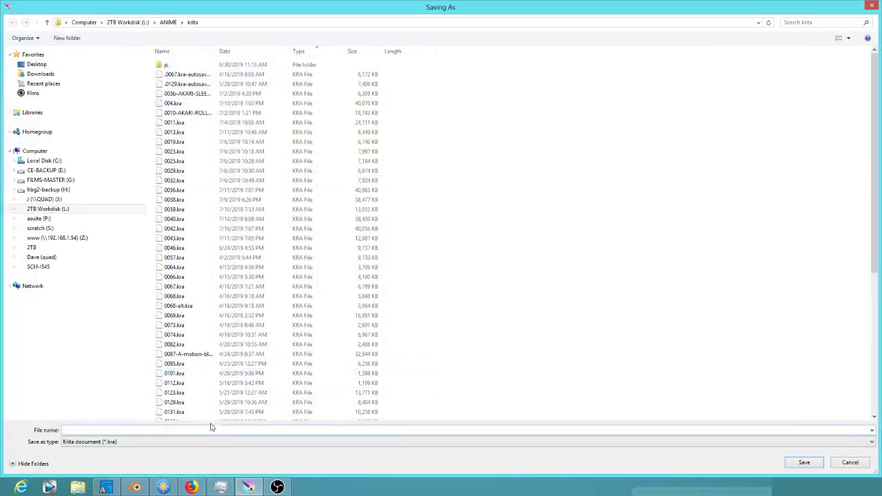
pyautogui.write('000')
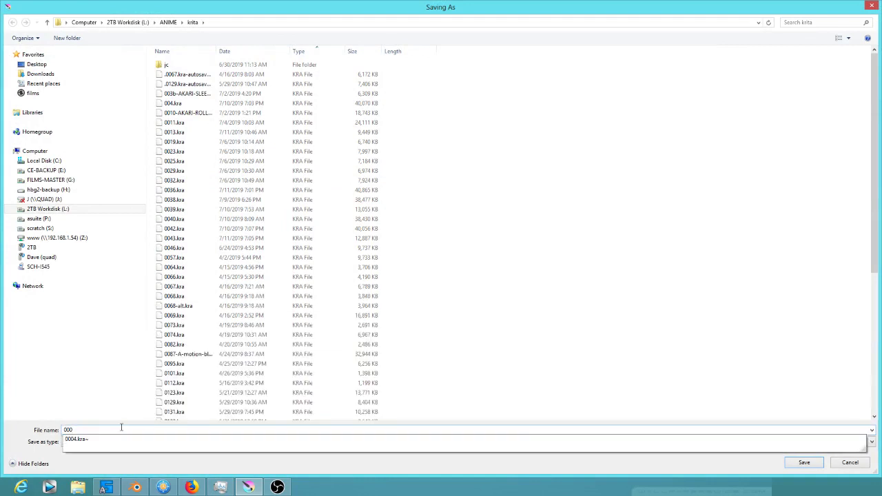
pyautogui.press('BackSpace')
pyautogui.write('44')
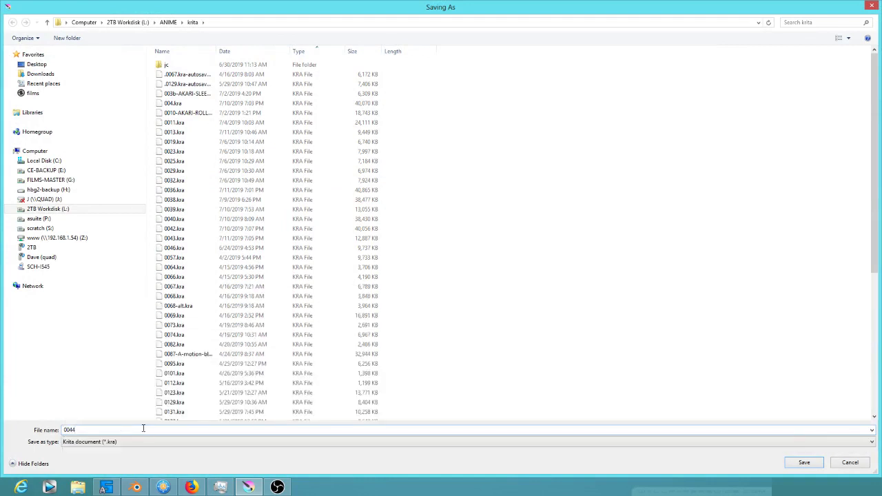
pyautogui.click(803, 463)
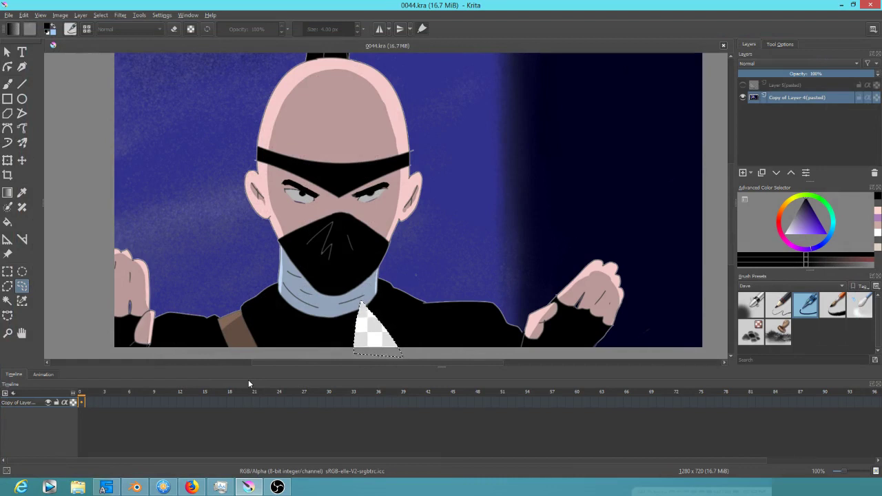
# Step: Clear the selection and paint the transparent scarf gap over the clothing black with the 25 px Ink-7 Brush Rough
pyautogui.hotkey('ctrl', 'shift', 'a')
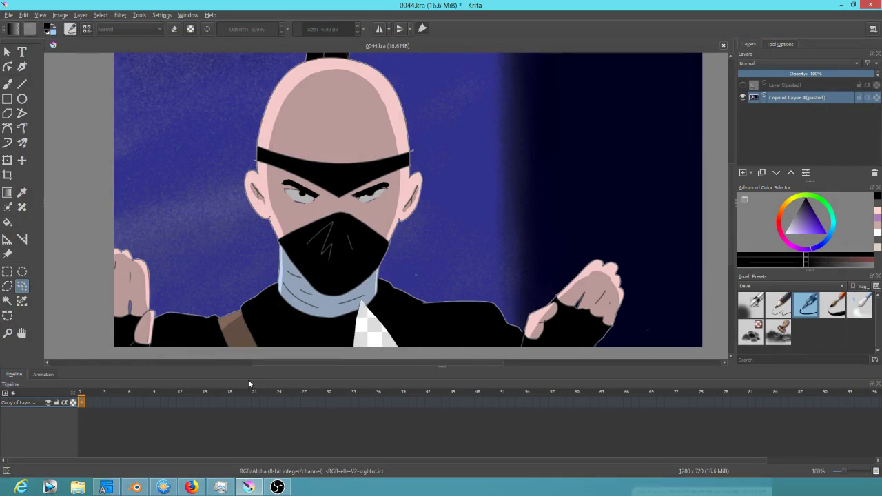
pyautogui.click(833, 311)
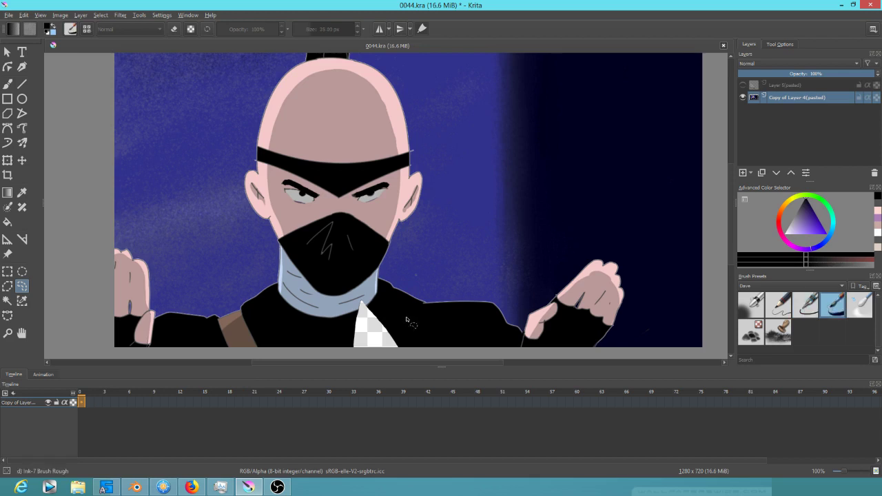
pyautogui.press('b')
pyautogui.moveTo(377, 322)
pyautogui.mouseDown()
pyautogui.moveTo(373, 307)
pyautogui.moveTo(375, 328)
pyautogui.moveTo(354, 348)
pyautogui.moveTo(405, 340)
pyautogui.mouseUp()
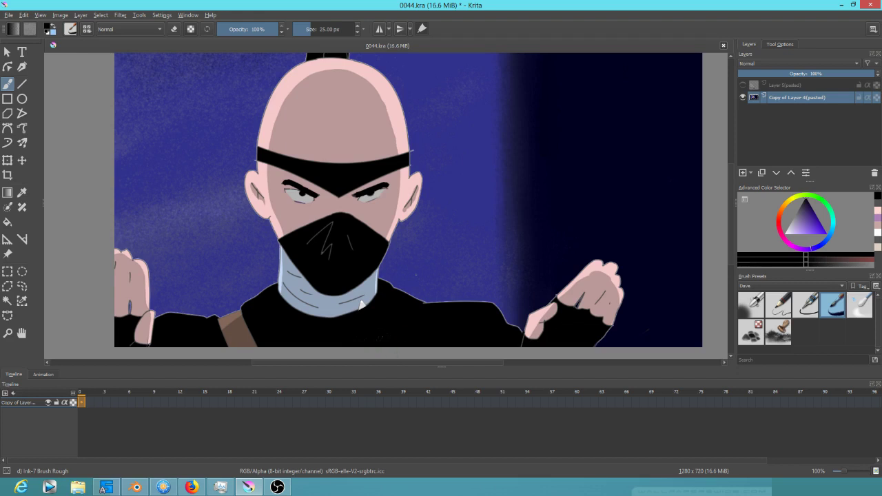
# Step: Fill the remaining transparent gap in the neck wrap with its sampled grey-blue colour
pyautogui.moveTo(362, 328); pyautogui.dragTo(468, 264)
pyautogui.moveTo(407, 272); pyautogui.dragTo(450, 332)
pyautogui.keyDown('ctrl'); pyautogui.click(412, 259); pyautogui.keyUp('ctrl')
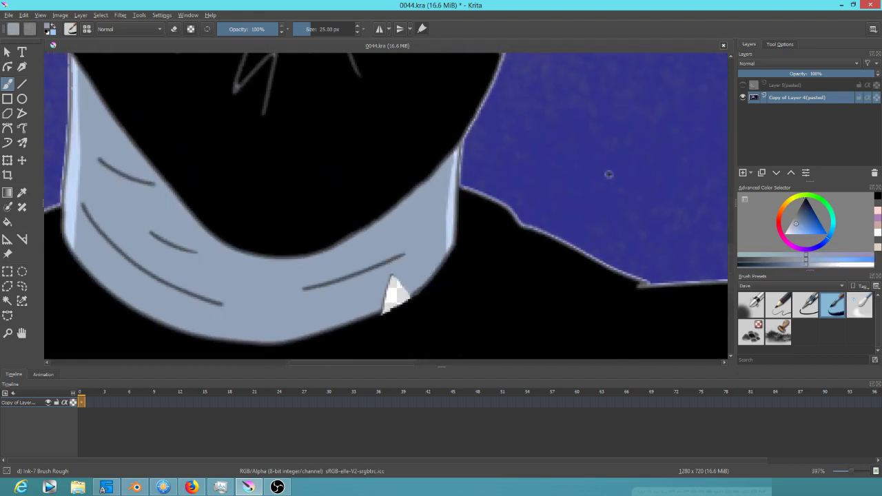
pyautogui.moveTo(402, 283)
pyautogui.mouseDown()
pyautogui.moveTo(385, 281)
pyautogui.moveTo(383, 290)
pyautogui.moveTo(411, 285)
pyautogui.moveTo(387, 301)
pyautogui.moveTo(407, 293)
pyautogui.mouseUp()
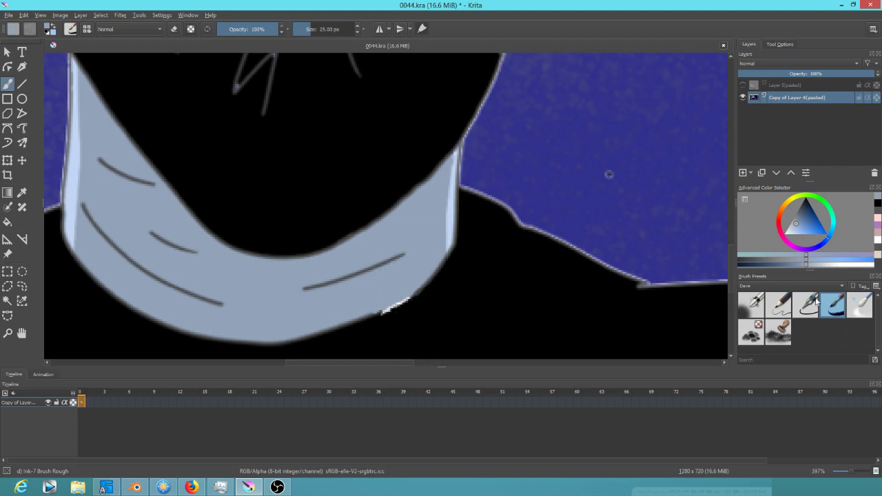
# Step: Redraw the neck wrap's lower edge over the gap with the 5 px Pencil-2, using sampled outline grey and black
pyautogui.click(775, 309)
pyautogui.keyDown('ctrl'); pyautogui.click(374, 309); pyautogui.keyUp('ctrl')
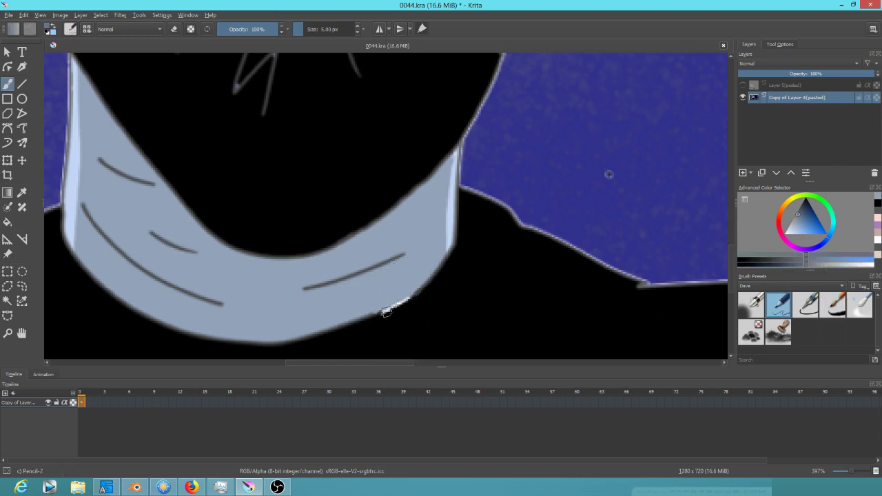
pyautogui.moveTo(388, 310)
pyautogui.mouseDown()
pyautogui.moveTo(403, 303)
pyautogui.moveTo(380, 314)
pyautogui.mouseUp()
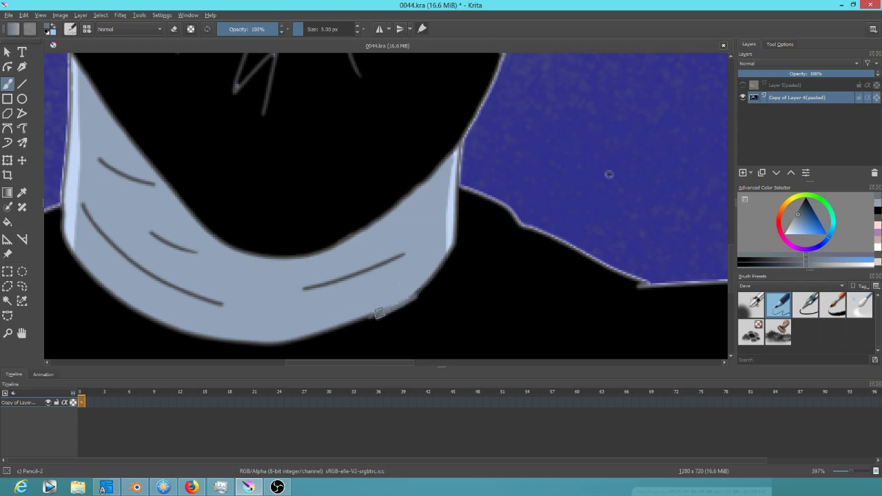
pyautogui.keyDown('ctrl'); pyautogui.click(451, 288); pyautogui.keyUp('ctrl')
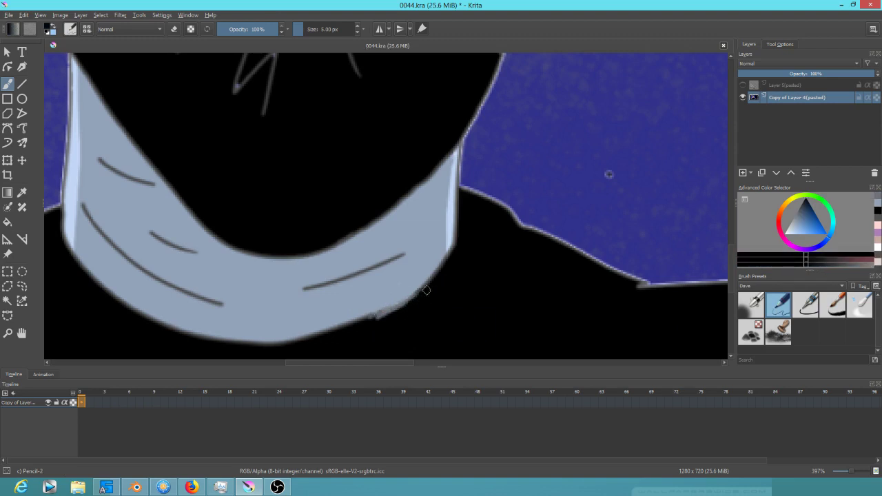
pyautogui.moveTo(409, 301)
pyautogui.mouseDown()
pyautogui.moveTo(364, 321)
pyautogui.moveTo(426, 287)
pyautogui.moveTo(362, 321)
pyautogui.moveTo(435, 280)
pyautogui.mouseUp()
# Step: Paint out the background speck beside the neck and the stray marks at the headband's right end with sampled blue
pyautogui.keyDown('ctrl'); pyautogui.click(609, 174); pyautogui.keyUp('ctrl')
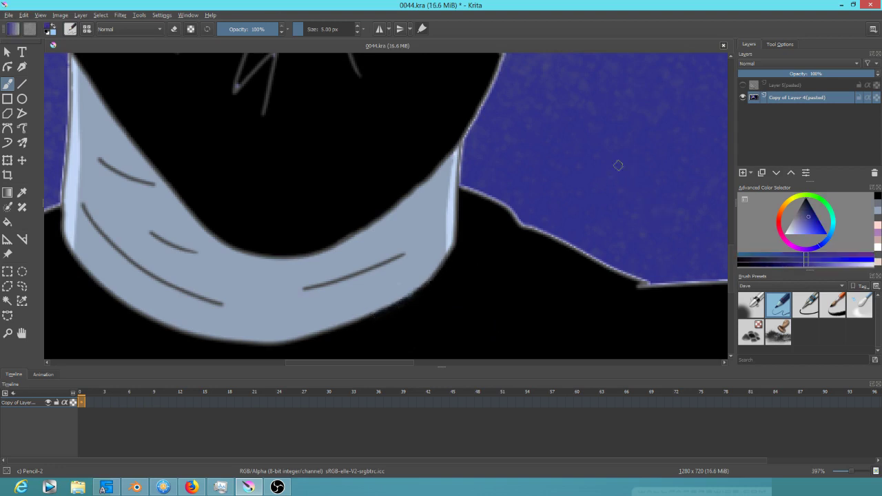
pyautogui.scroll(-5, 516, 176)
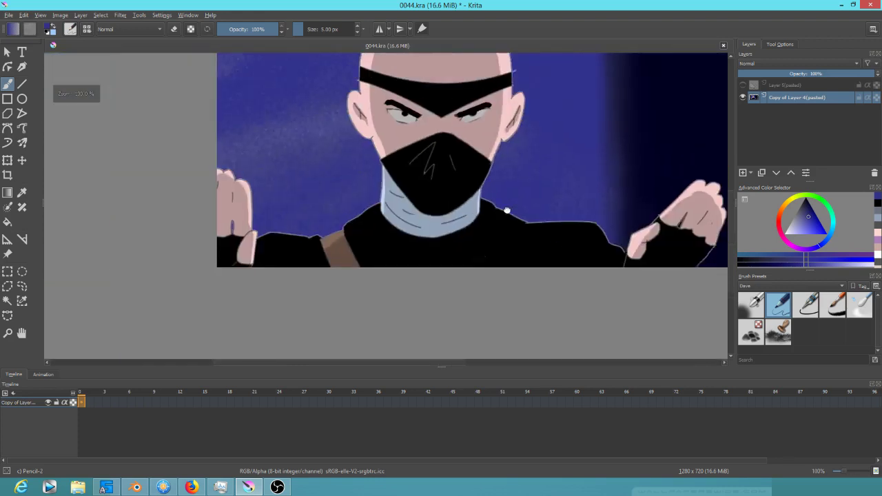
pyautogui.moveTo(434, 242); pyautogui.dragTo(438, 251)
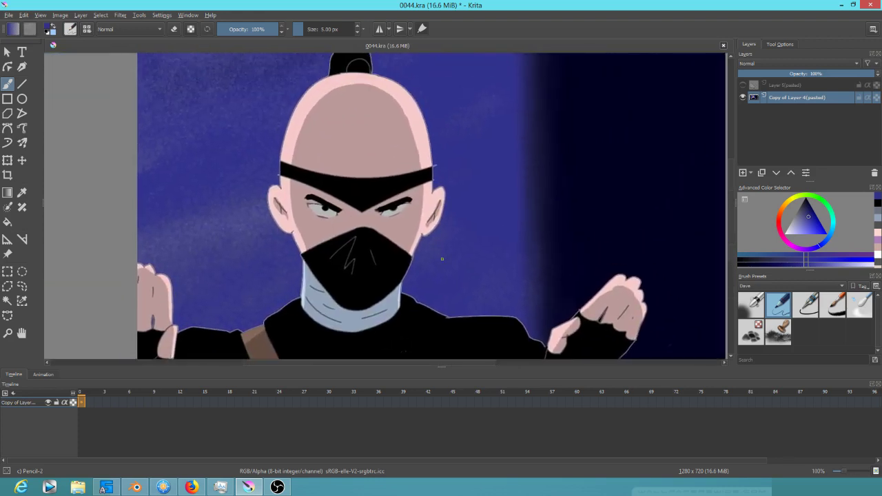
pyautogui.scroll(5, 453, 193)
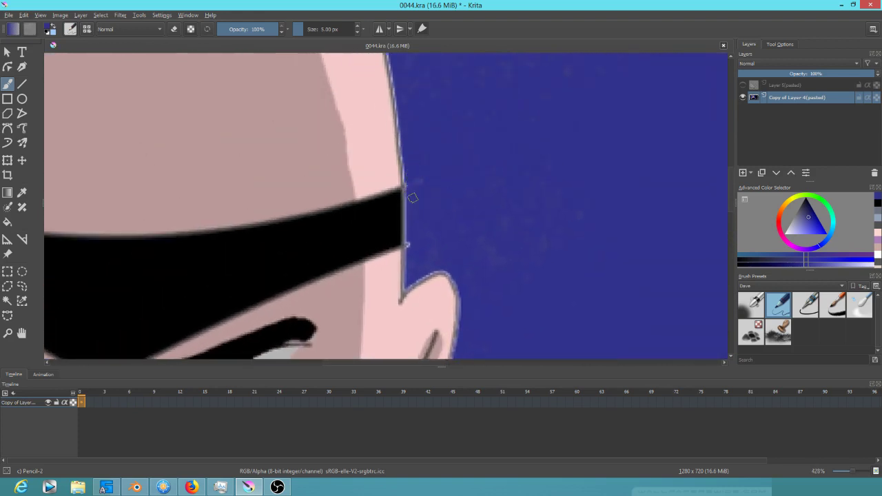
pyautogui.moveTo(412, 246); pyautogui.dragTo(411, 238)
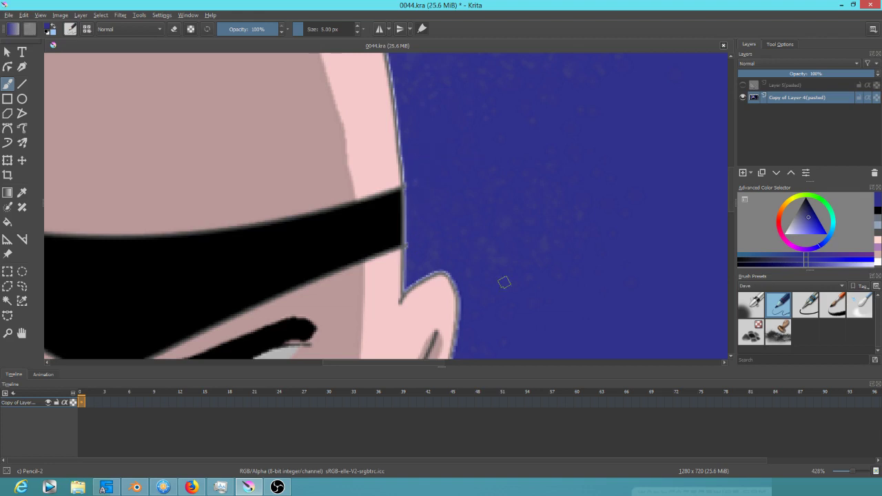
# Step: Paint over the stray line sticking out of the headband's left end with the blue sampled beside it
pyautogui.moveTo(525, 299); pyautogui.dragTo(591, 190)
pyautogui.scroll(-4, 591, 189)
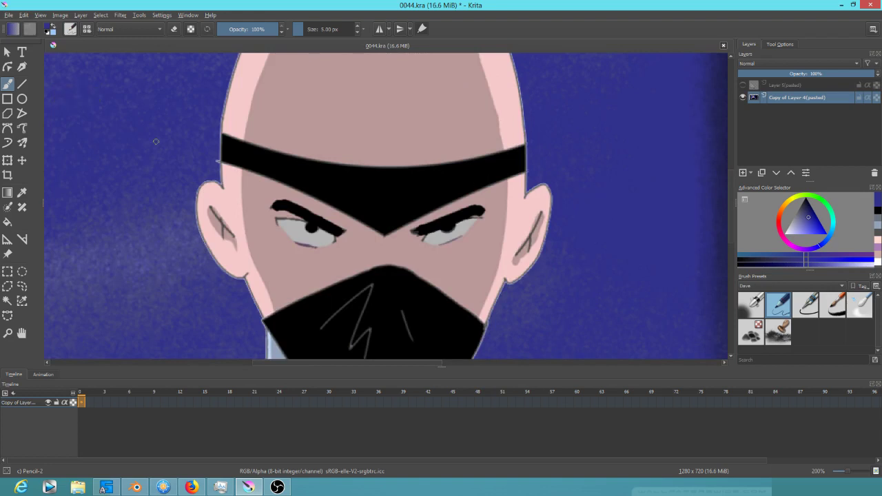
pyautogui.scroll(4, 196, 152)
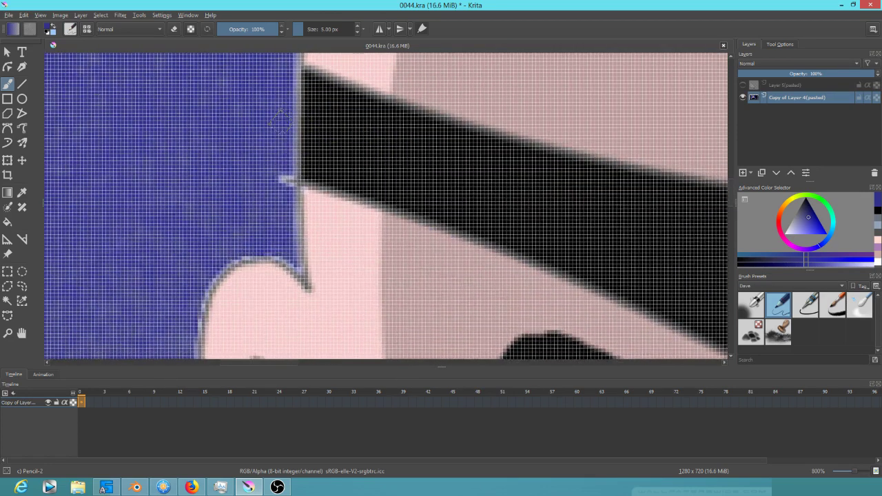
pyautogui.scroll(-1, 278, 122)
pyautogui.keyDown('ctrl'); pyautogui.click(279, 136); pyautogui.keyUp('ctrl')
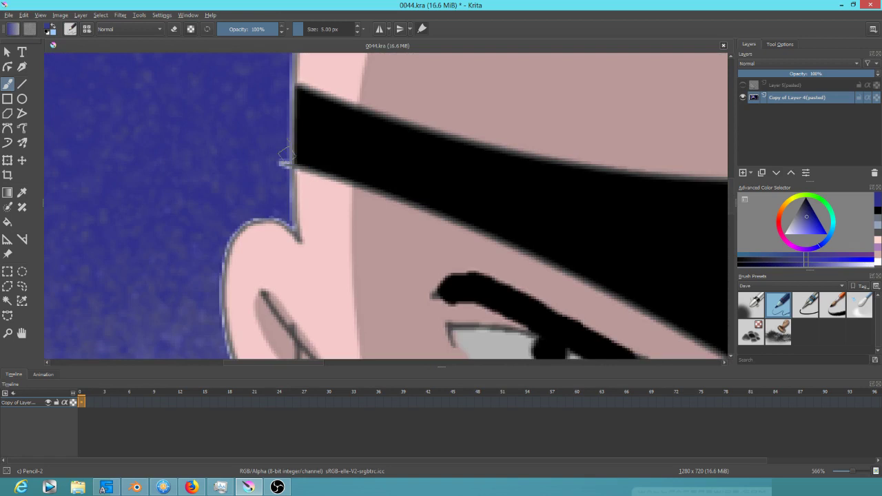
pyautogui.moveTo(283, 163); pyautogui.dragTo(285, 154)
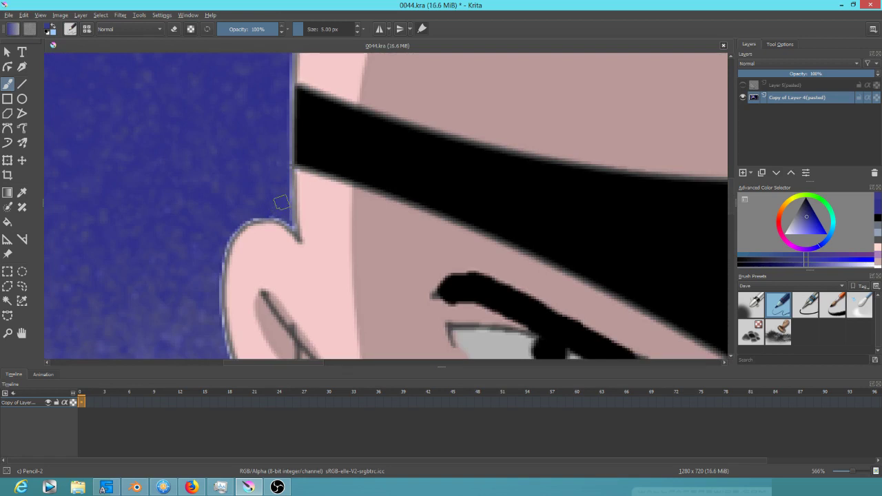
# Step: Clean up the left eyebrow's outer end with sampled black and skin tone, and sharpen both eyebrows' inner ends in black
pyautogui.keyDown('ctrl'); pyautogui.click(482, 306); pyautogui.keyUp('ctrl')
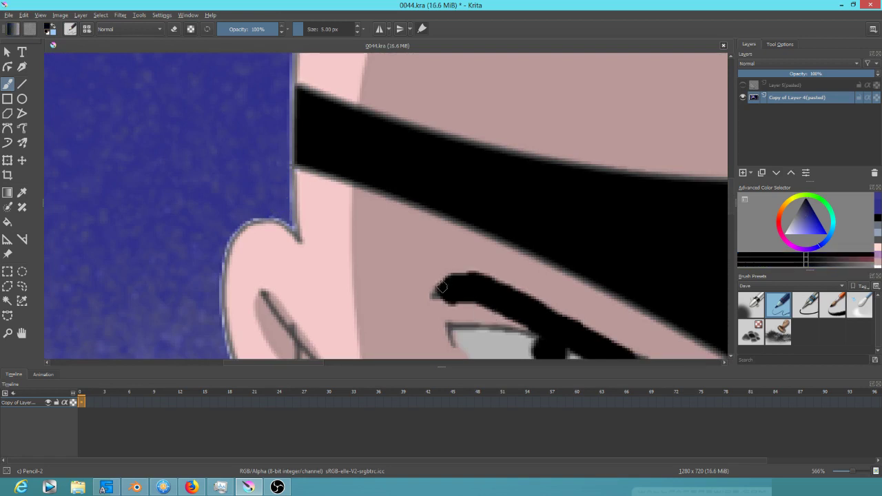
pyautogui.moveTo(452, 294)
pyautogui.mouseDown()
pyautogui.moveTo(441, 297)
pyautogui.moveTo(451, 298)
pyautogui.mouseUp()
pyautogui.keyDown('ctrl'); pyautogui.click(464, 309); pyautogui.keyUp('ctrl')
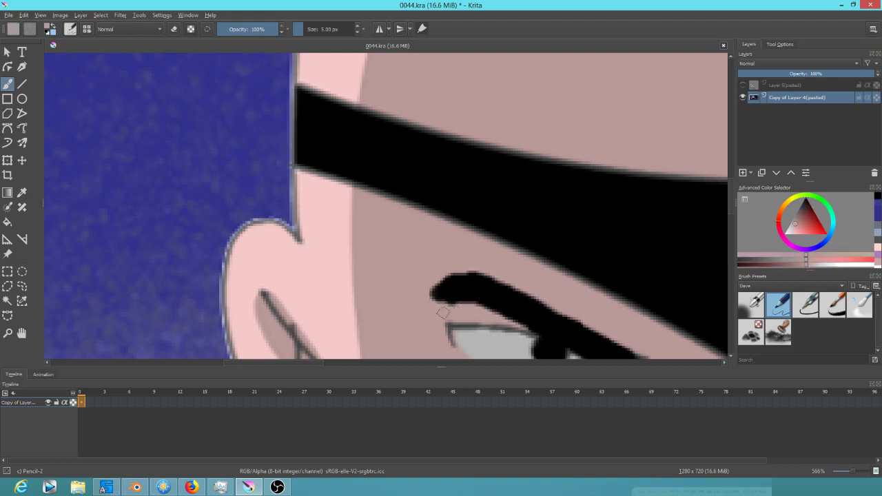
pyautogui.moveTo(444, 310)
pyautogui.mouseDown()
pyautogui.moveTo(471, 303)
pyautogui.moveTo(447, 307)
pyautogui.mouseUp()
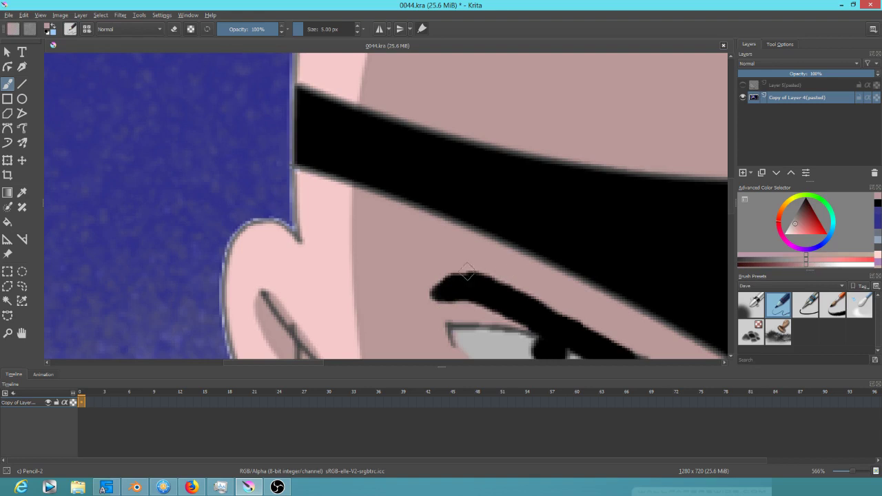
pyautogui.moveTo(626, 248); pyautogui.dragTo(357, 212)
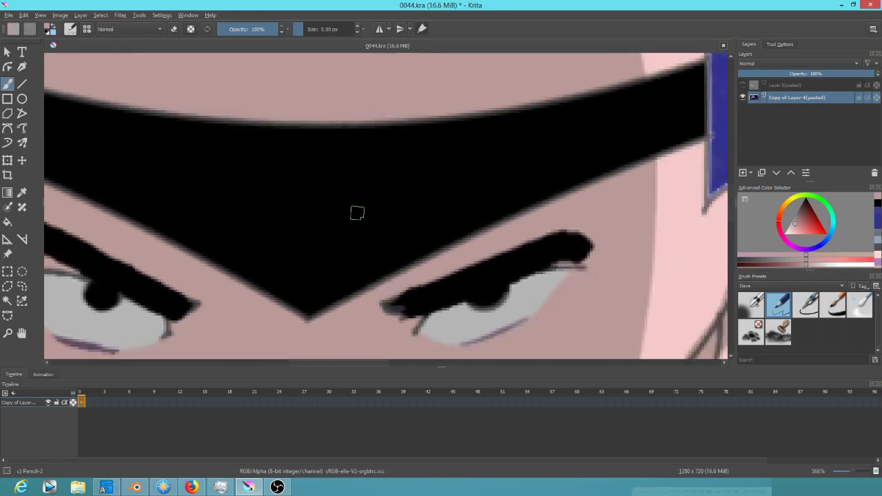
pyautogui.keyDown('ctrl'); pyautogui.click(419, 297); pyautogui.keyUp('ctrl')
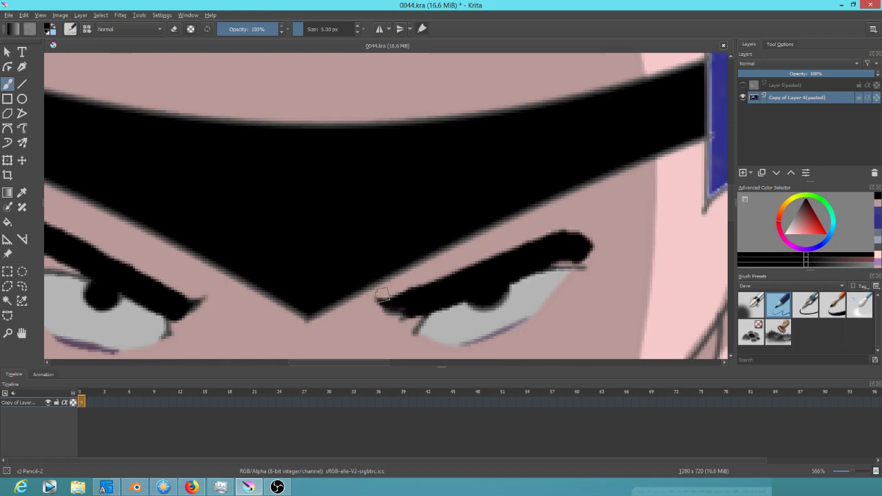
# Step: Examine the retouched headband, eyebrows and eyes at several zoom levels for remaining flaws
pyautogui.scroll(-4, 487, 272)
pyautogui.moveTo(529, 280); pyautogui.dragTo(498, 244)
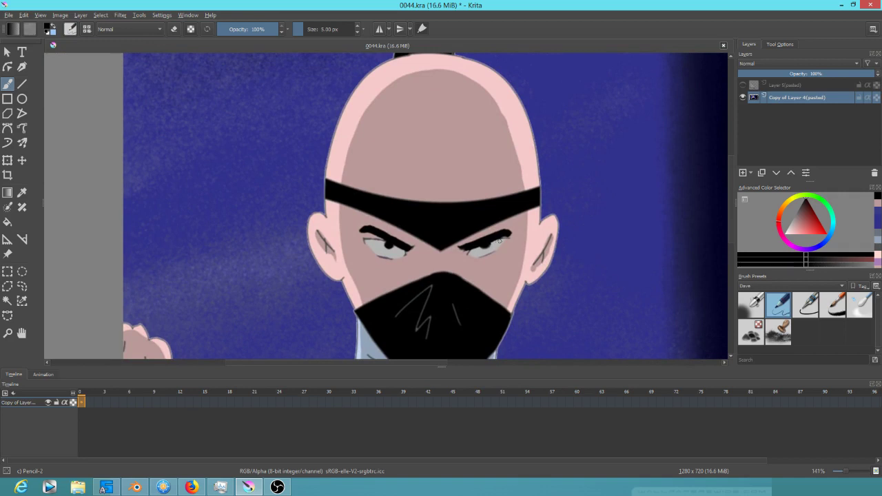
pyautogui.scroll(1, 500, 240)
pyautogui.scroll(-1, 500, 239)
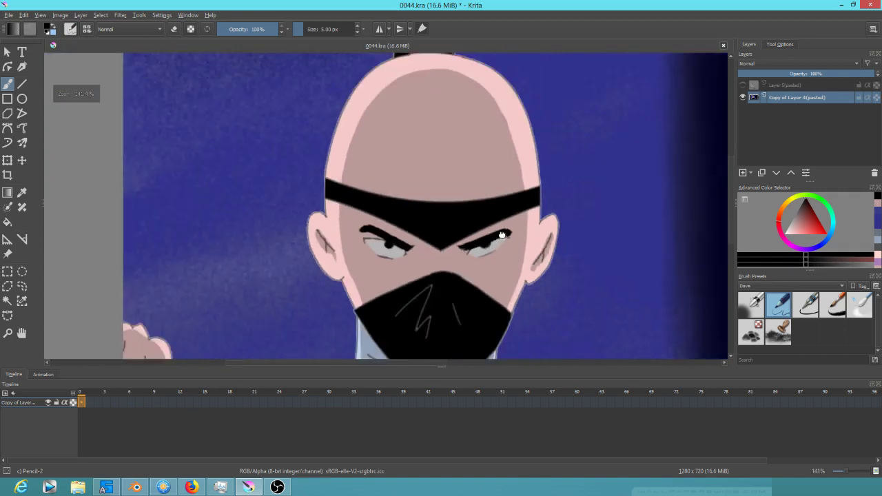
pyautogui.moveTo(502, 236); pyautogui.dragTo(505, 217)
pyautogui.scroll(-1, 466, 295)
pyautogui.scroll(1, 464, 293)
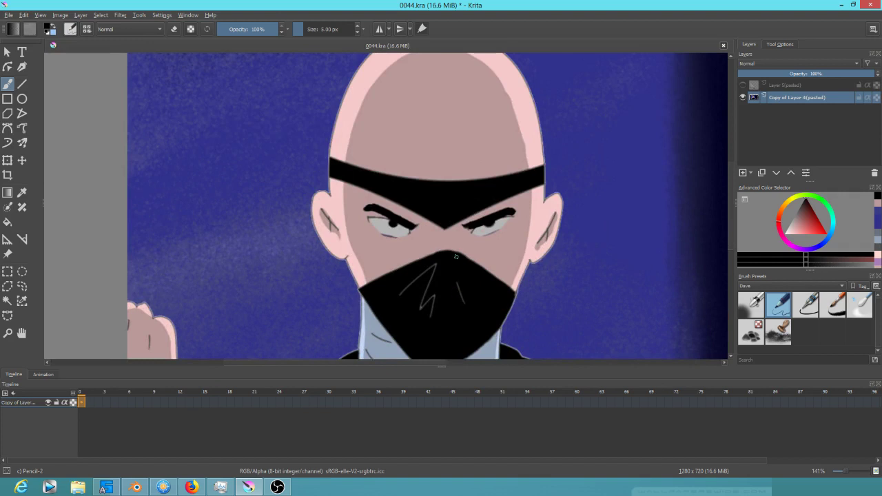
pyautogui.scroll(2, 592, 231)
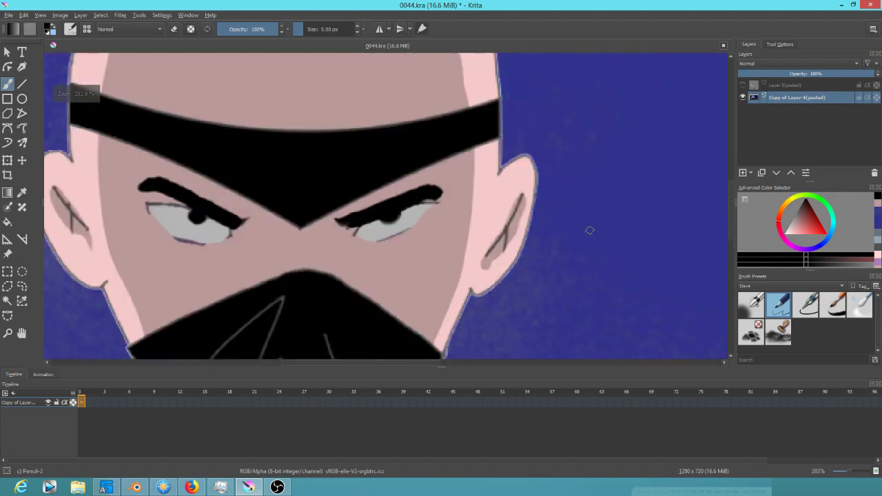
pyautogui.scroll(-1, 589, 230)
pyautogui.scroll(2, 581, 230)
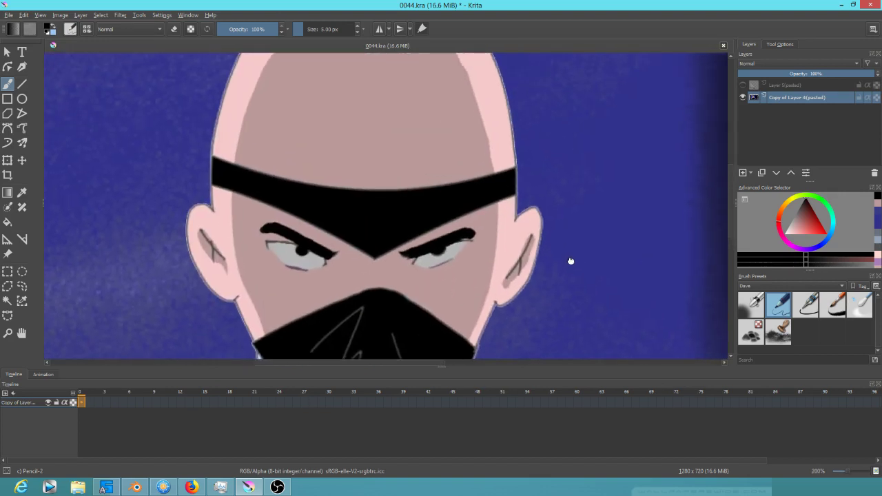
# Step: Paint out the shading and crease lines inside the right ear with sampled light skin pink using the Ink-2 Fineliner
pyautogui.moveTo(588, 233); pyautogui.dragTo(589, 234)
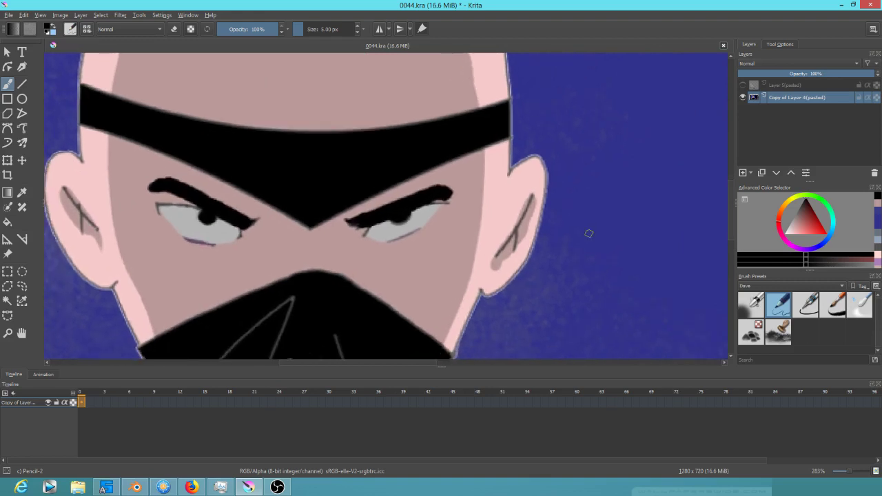
pyautogui.keyDown('ctrl'); pyautogui.click(527, 179); pyautogui.keyUp('ctrl')
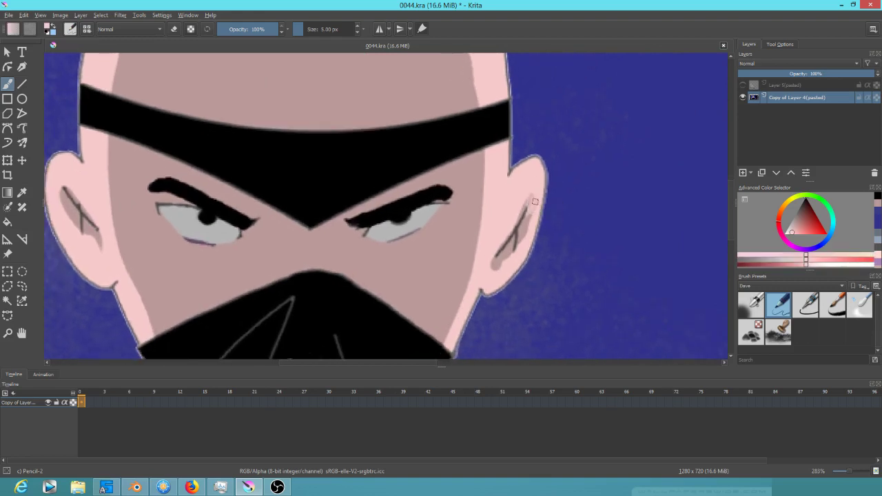
pyautogui.click(799, 293)
pyautogui.moveTo(526, 191)
pyautogui.mouseDown()
pyautogui.moveTo(521, 241)
pyautogui.moveTo(515, 246)
pyautogui.moveTo(528, 209)
pyautogui.moveTo(494, 261)
pyautogui.moveTo(506, 250)
pyautogui.mouseUp()
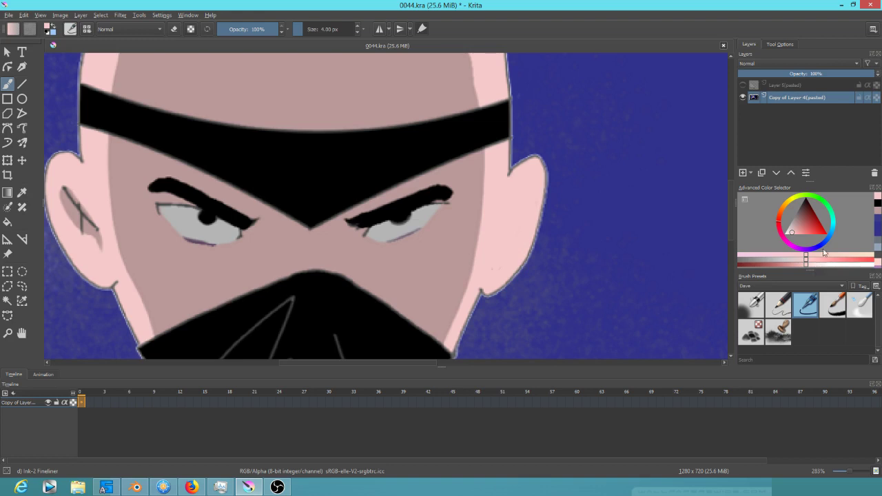
# Step: Redraw the right ear's inner crease with the 5 px Pencil-2 in the dark colour sampled from the left ear, and check it mirrored
pyautogui.click(778, 309)
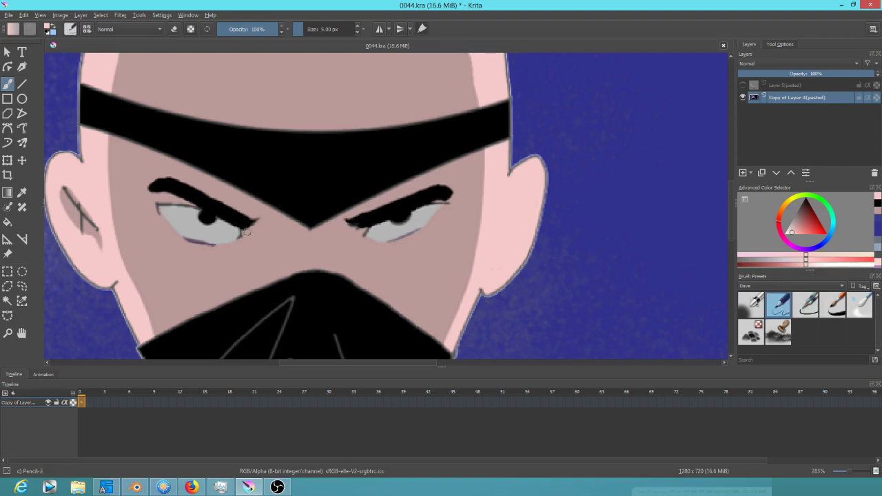
pyautogui.moveTo(86, 210); pyautogui.dragTo(143, 141)
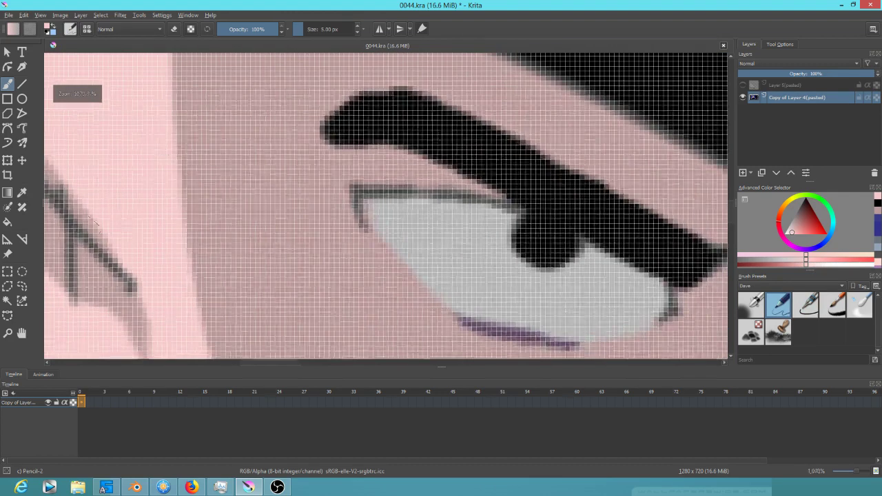
pyautogui.keyDown('ctrl'); pyautogui.click(83, 229); pyautogui.keyUp('ctrl')
pyautogui.scroll(-5, 229, 236)
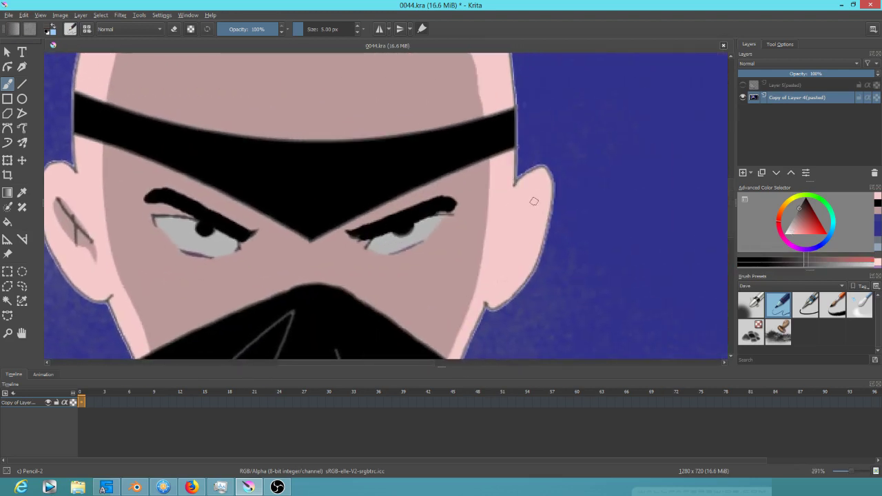
pyautogui.moveTo(535, 199)
pyautogui.mouseDown()
pyautogui.moveTo(507, 239)
pyautogui.moveTo(514, 230)
pyautogui.moveTo(515, 259)
pyautogui.mouseUp()
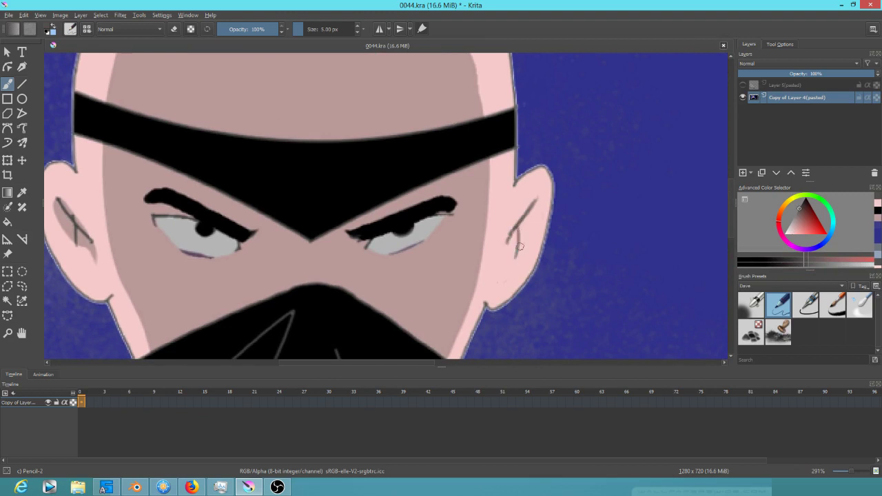
pyautogui.press('m')
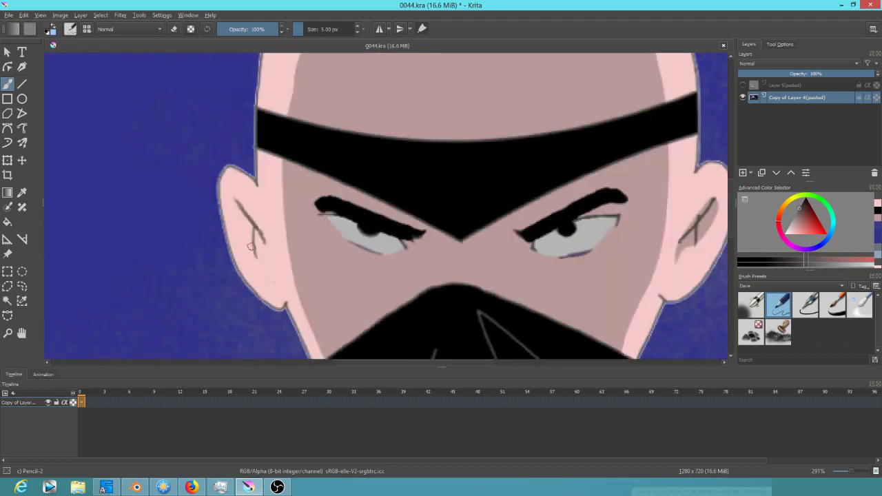
pyautogui.press('m')
pyautogui.press('m')
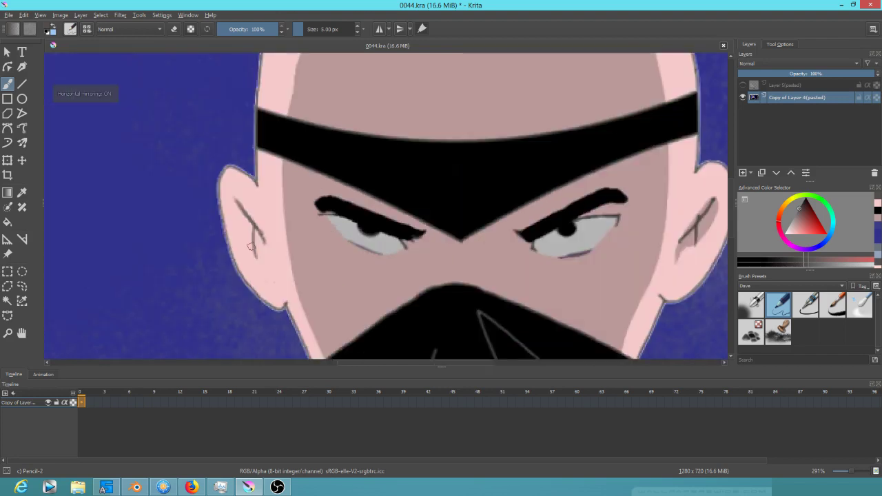
pyautogui.press('m')
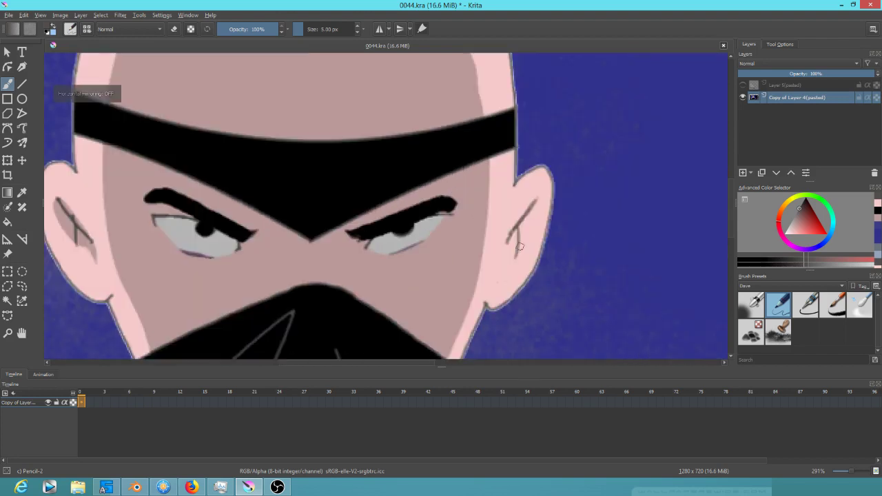
# Step: Copy a freehand selection around the left eye and eyebrow and paste it as a new layer
pyautogui.moveTo(410, 232); pyautogui.dragTo(481, 217)
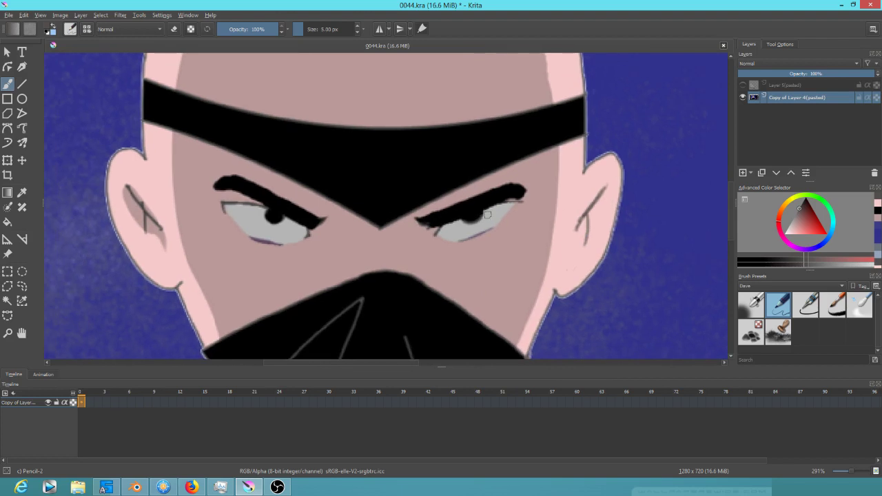
pyautogui.press('m')
pyautogui.press('m')
pyautogui.press('l')
pyautogui.moveTo(335, 213)
pyautogui.mouseDown()
pyautogui.moveTo(266, 177)
pyautogui.moveTo(209, 169)
pyautogui.moveTo(212, 260)
pyautogui.moveTo(309, 263)
pyautogui.moveTo(339, 225)
pyautogui.mouseUp()
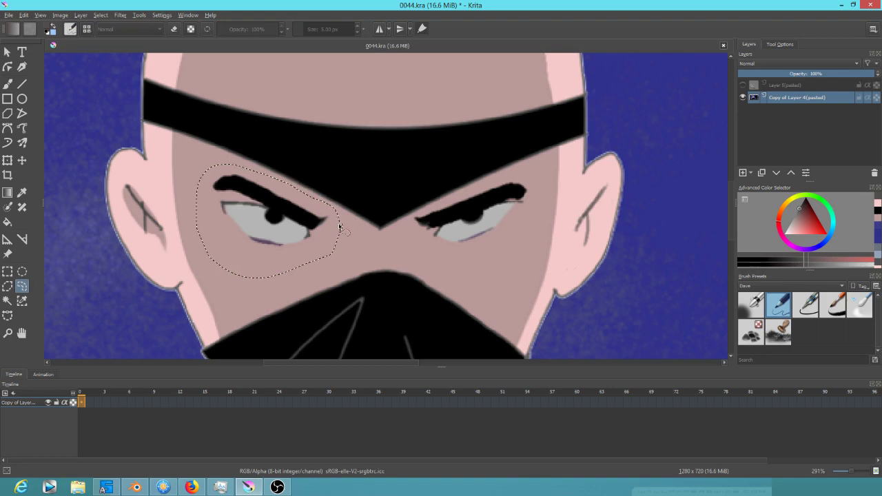
pyautogui.hotkey('ctrl', 'c')
pyautogui.hotkey('ctrl', 'v')
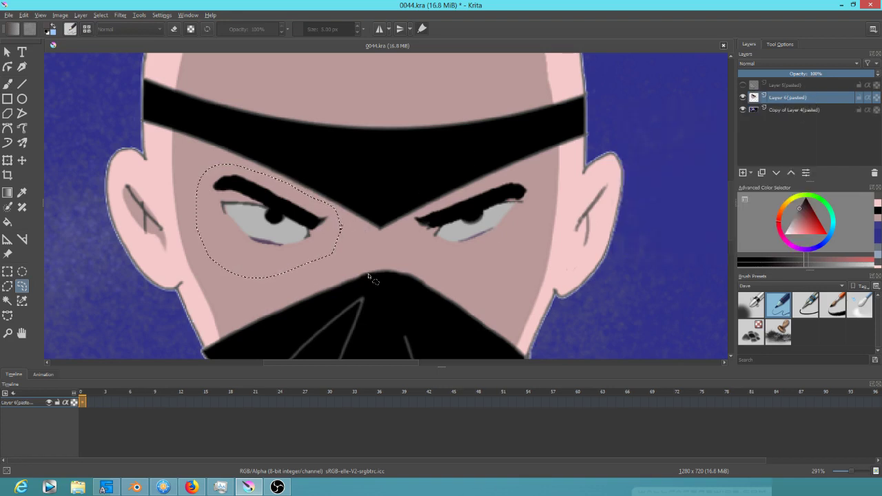
# Step: Flip the pasted eye and eyebrow horizontally and place them over the right eye
pyautogui.hotkey('ctrl', 't')
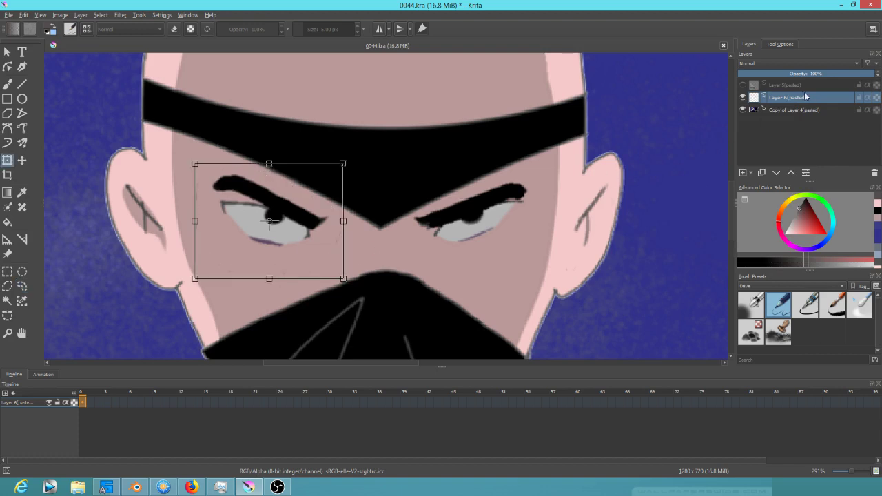
pyautogui.click(779, 45)
pyautogui.scroll(-2, 766, 129)
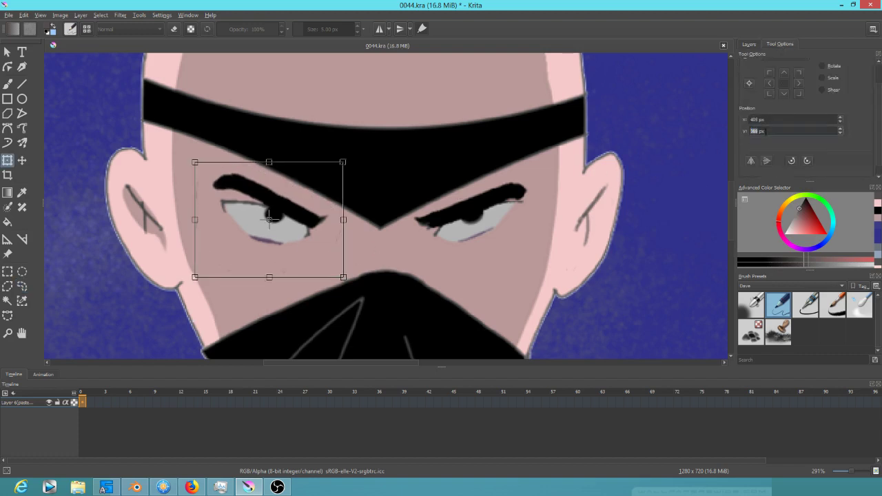
pyautogui.moveTo(272, 223); pyautogui.dragTo(480, 237)
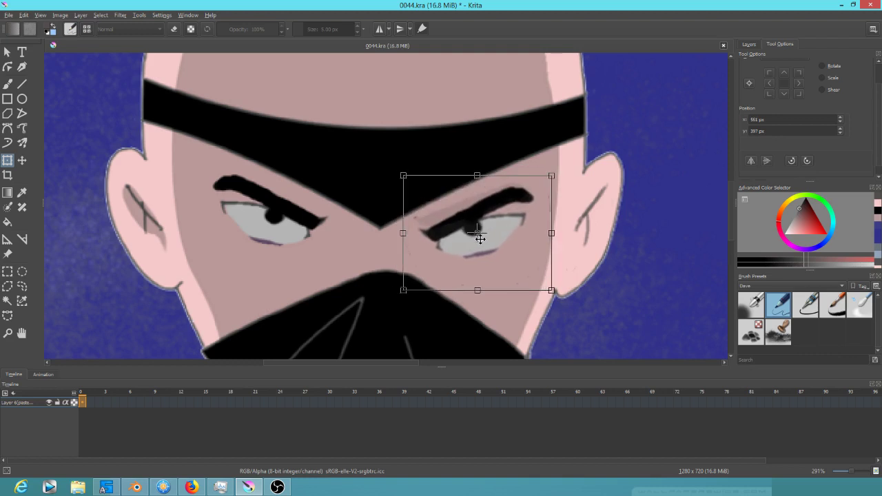
pyautogui.press('Escape')
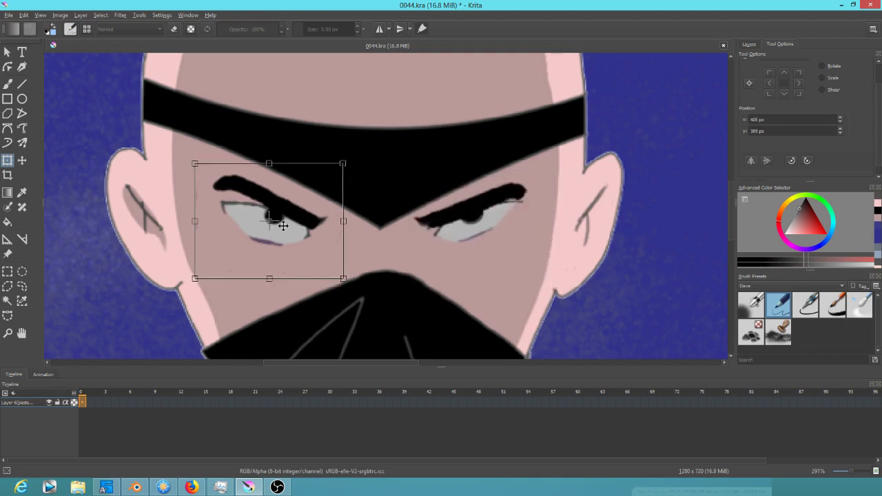
pyautogui.click(750, 162)
pyautogui.moveTo(286, 220); pyautogui.dragTo(492, 220)
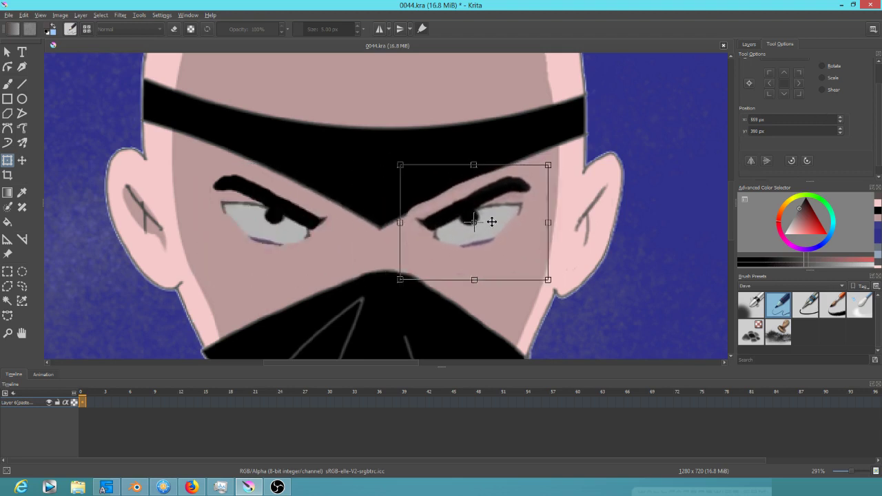
# Step: Fine-tune the flipped eye's position on the face, comparing both eyes in normal and mirrored views
pyautogui.scroll(-2, 492, 221)
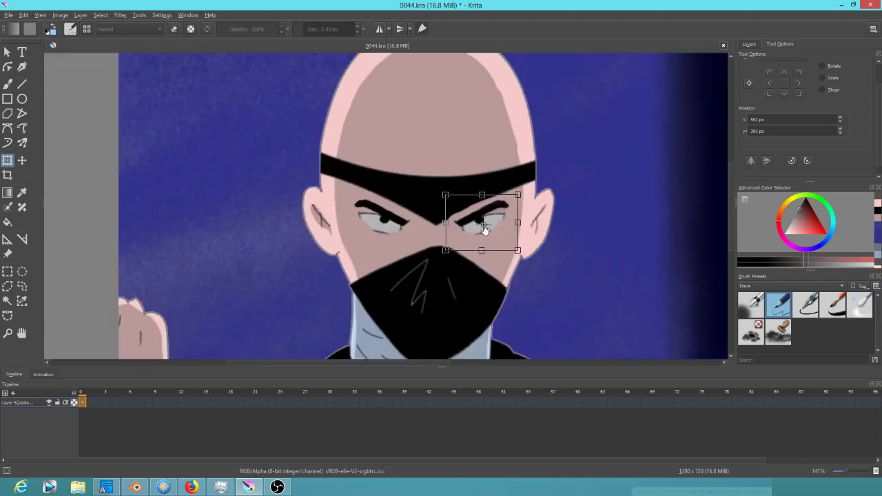
pyautogui.moveTo(496, 231); pyautogui.dragTo(493, 231)
pyautogui.press('m')
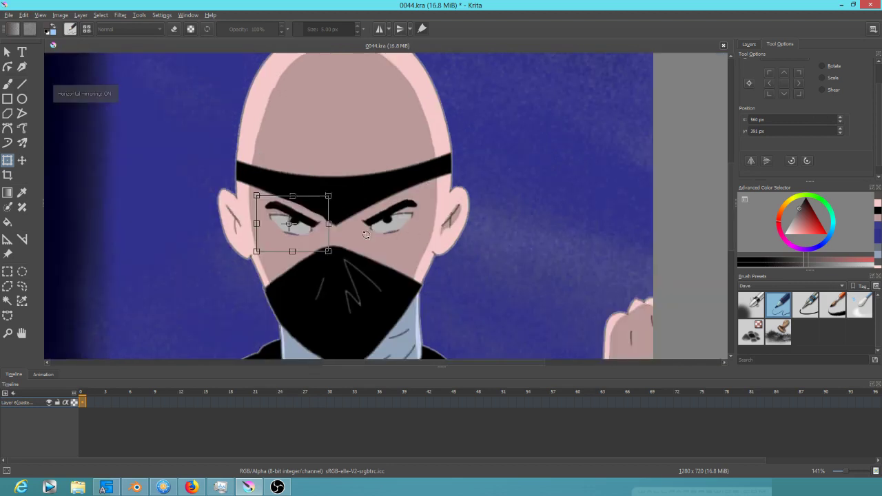
pyautogui.moveTo(313, 241); pyautogui.dragTo(309, 239)
pyautogui.press('m')
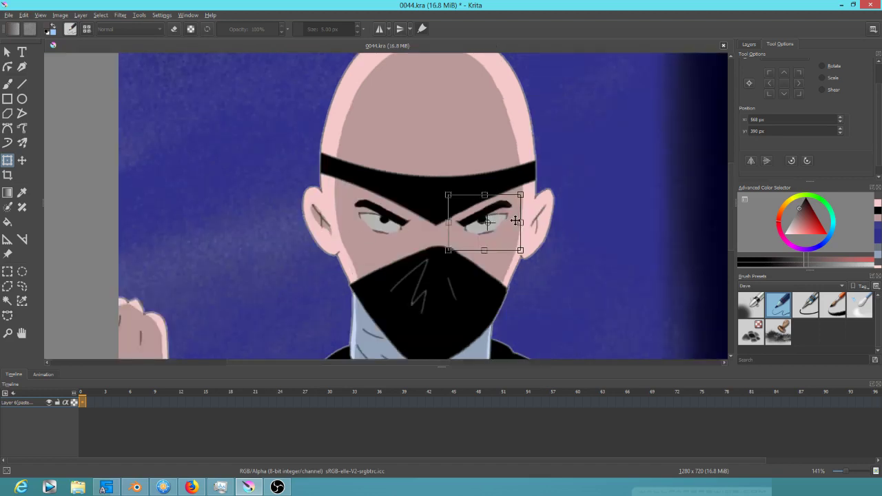
pyautogui.press('m')
pyautogui.press('m')
pyautogui.scroll(3, 503, 186)
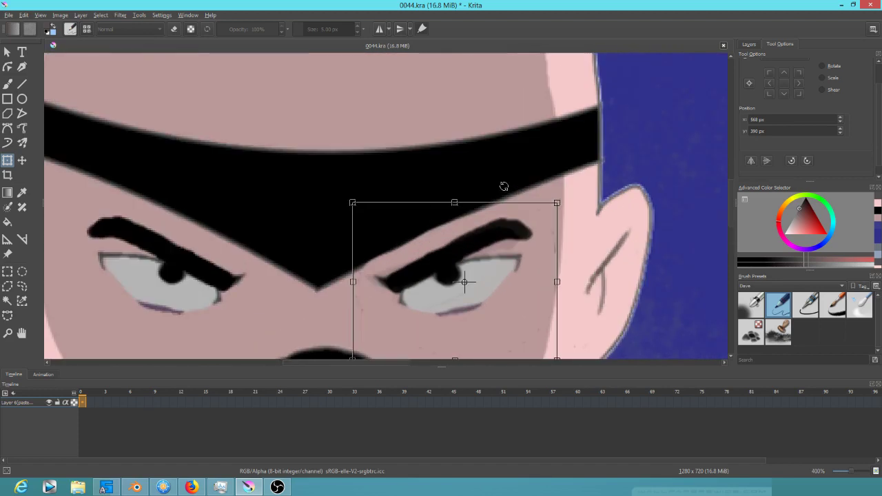
# Step: Apply the transform, erase the eye patch where it overlaps the headband with the 7.76 px Ink-2 Fineliner, and merge it down
pyautogui.click(751, 47)
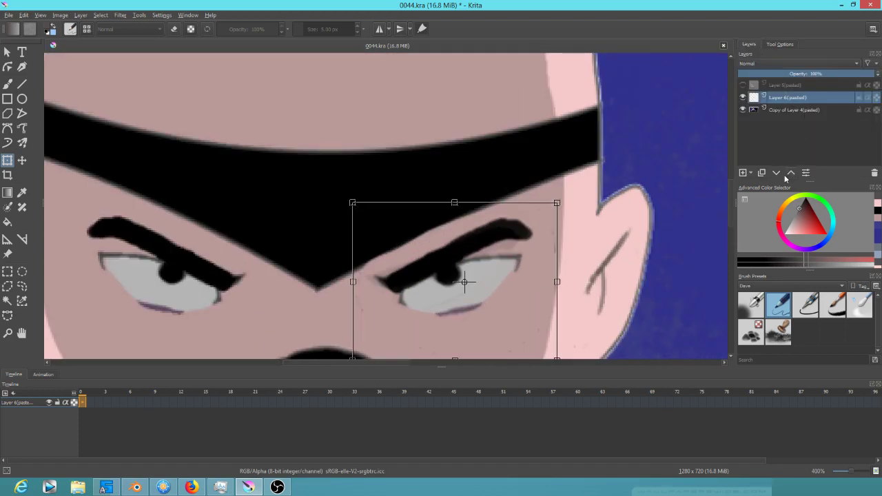
pyautogui.click(805, 303)
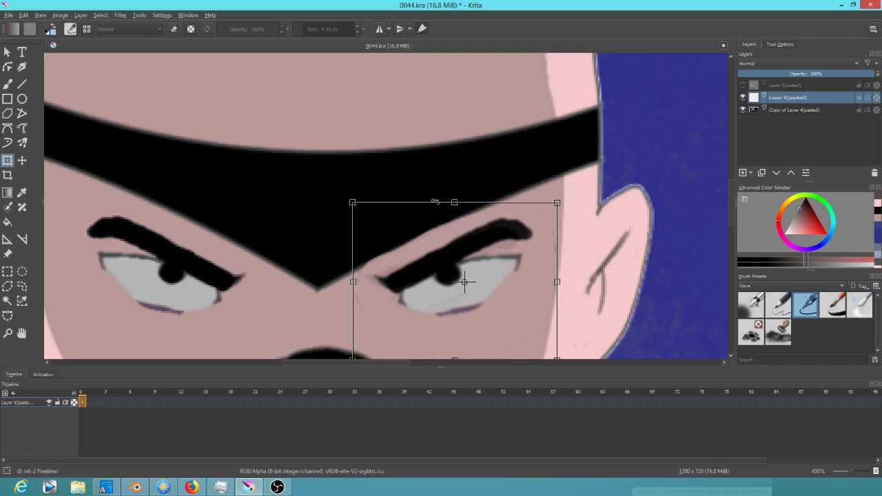
pyautogui.press('b')
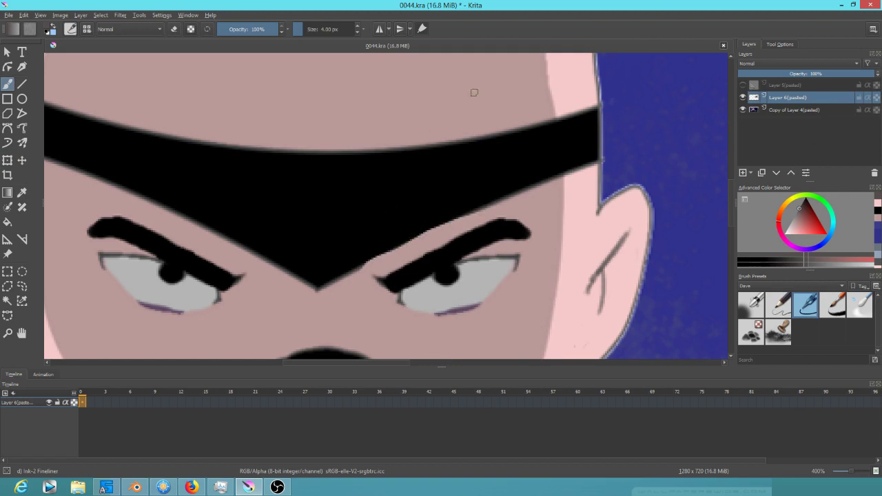
pyautogui.moveTo(374, 250); pyautogui.dragTo(380, 234)
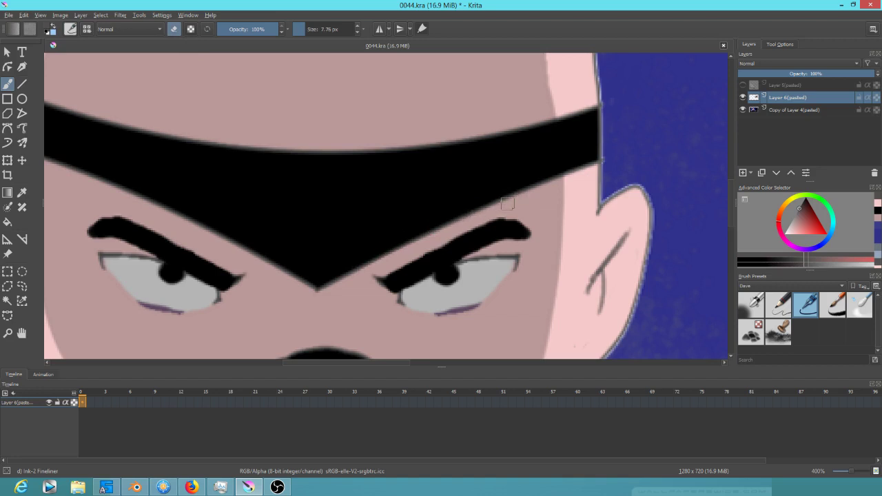
pyautogui.scroll(-2, 482, 205)
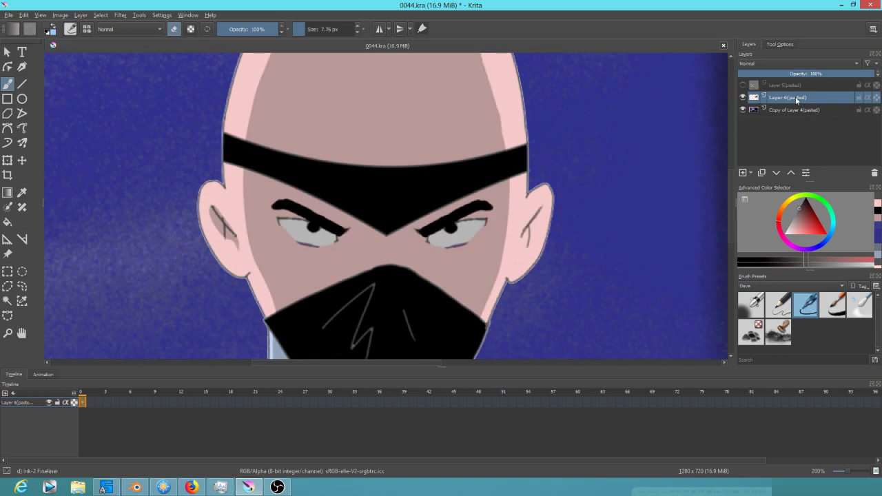
pyautogui.hotkey('ctrl', 'e')
# Step: Copy the character layer's keyframe from frame 0 to frame 24
pyautogui.scroll(-3, 567, 259)
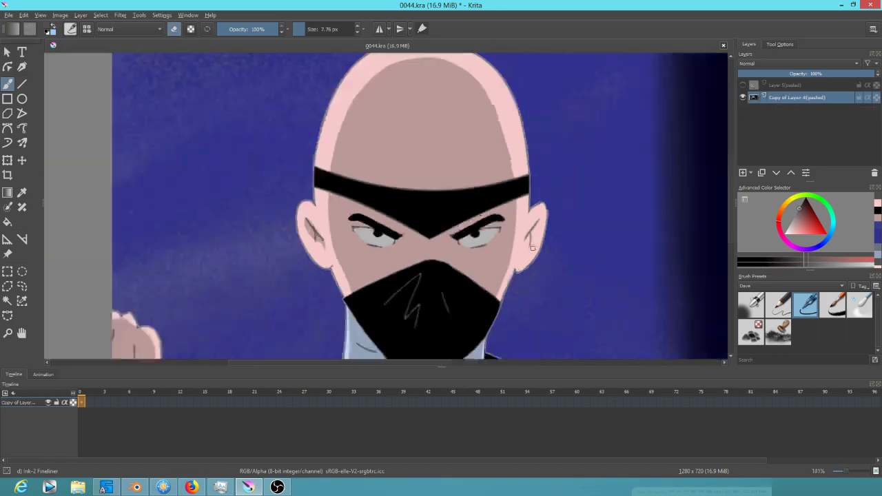
pyautogui.moveTo(578, 264); pyautogui.dragTo(490, 235)
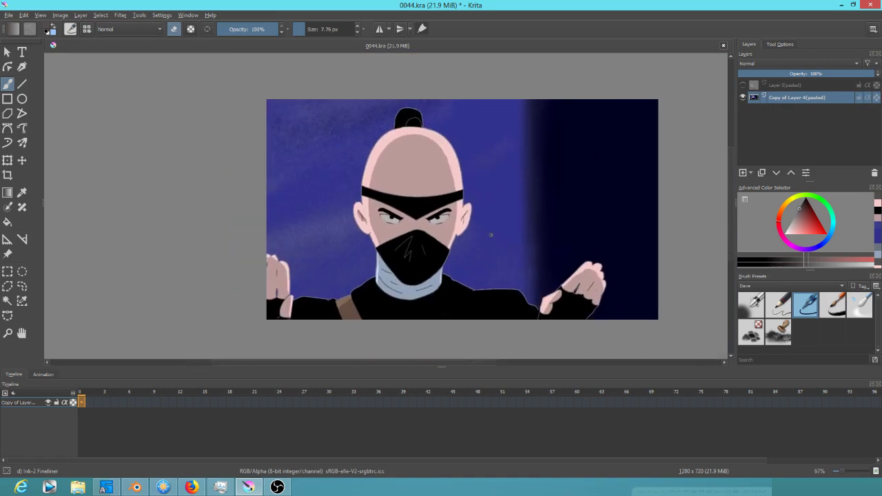
pyautogui.click(743, 86)
pyautogui.click(743, 86)
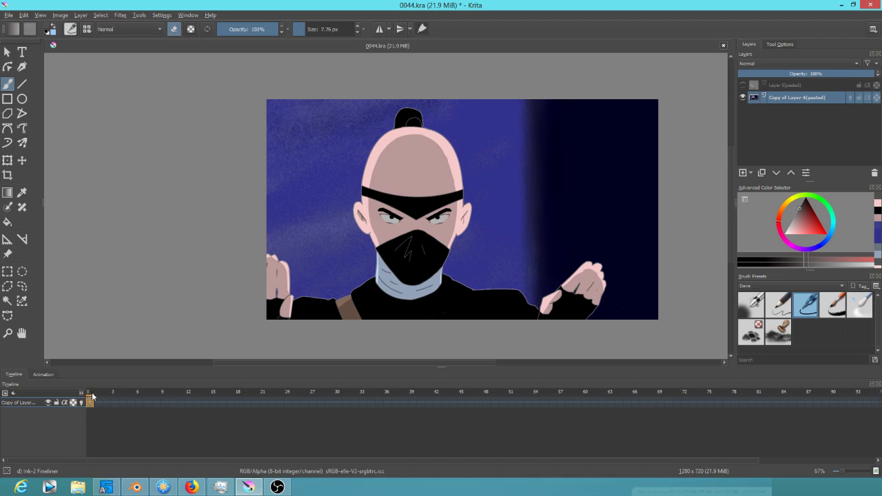
pyautogui.press('space')
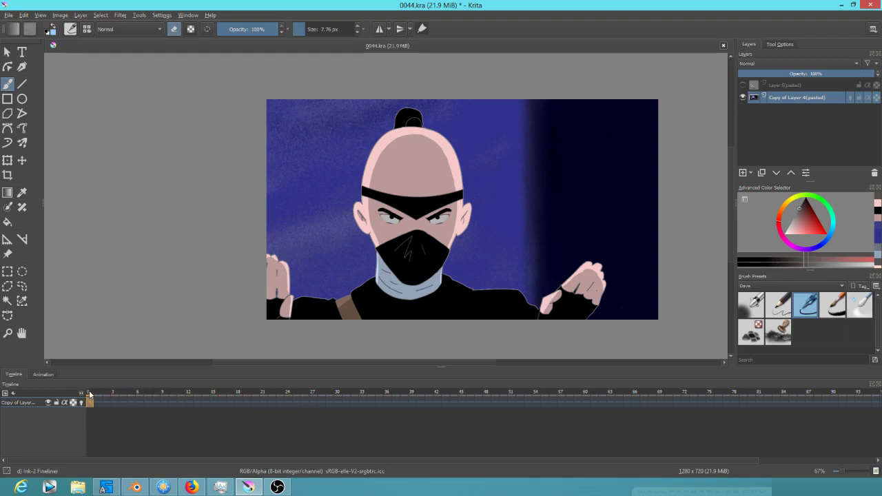
pyautogui.press('space')
pyautogui.click(289, 402)
pyautogui.hotkey('ctrl', 'v')
# Step: Liquify the frame 24 drawing, tilting the head with the reversed rotate mode and a brush size of about 723
pyautogui.hotkey('ctrl', 't')
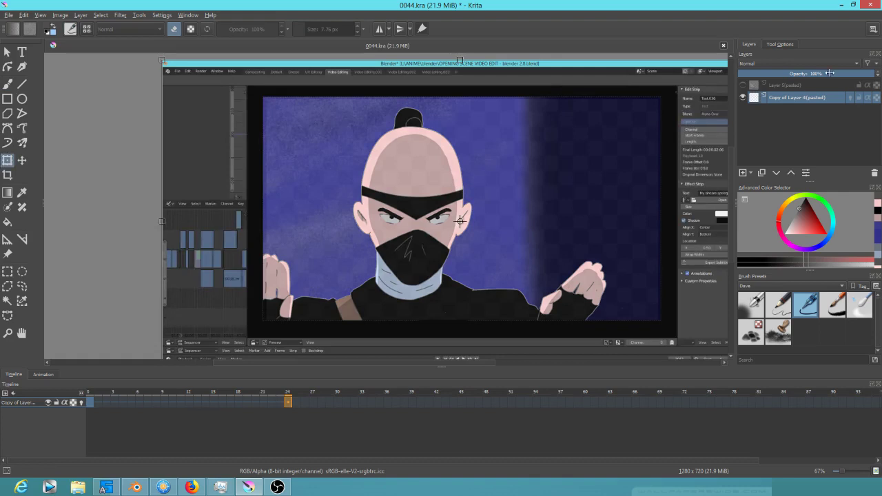
pyautogui.click(789, 45)
pyautogui.click(798, 65)
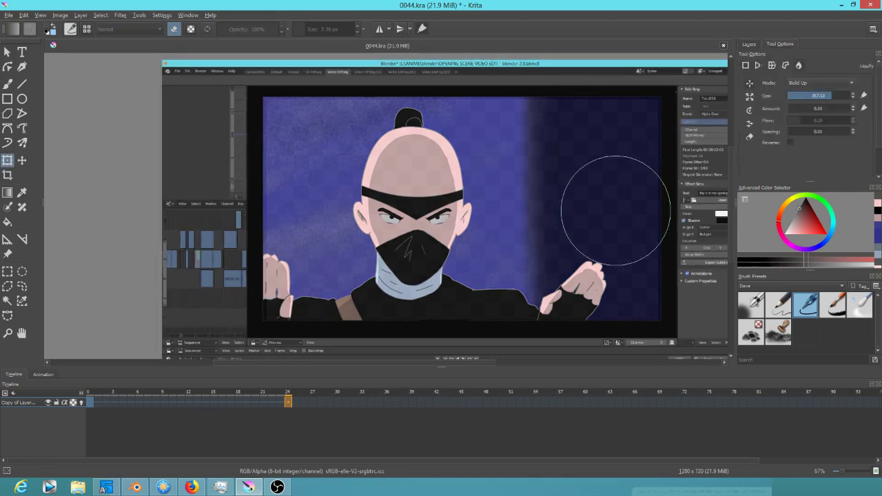
pyautogui.moveTo(404, 196); pyautogui.dragTo(452, 207)
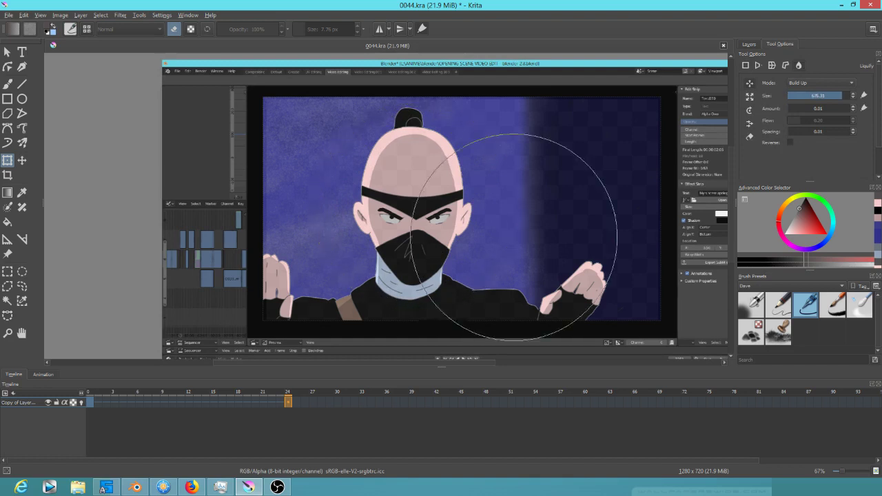
pyautogui.click(750, 111)
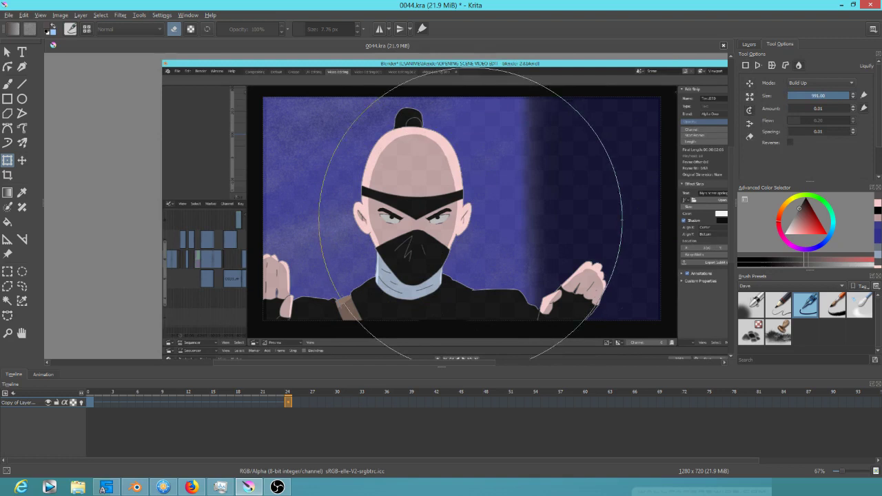
pyautogui.moveTo(437, 210)
pyautogui.mouseDown()
pyautogui.moveTo(341, 210)
pyautogui.moveTo(355, 210)
pyautogui.mouseUp()
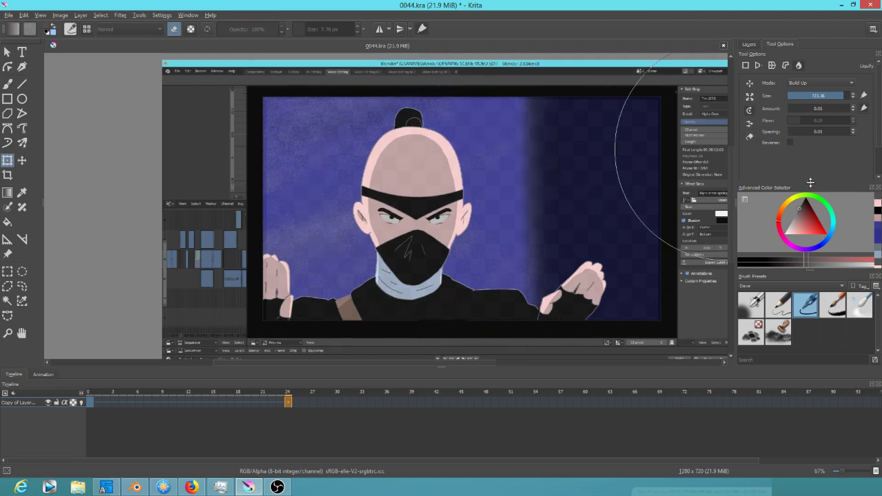
pyautogui.moveTo(878, 139)
pyautogui.mouseDown()
pyautogui.moveTo(879, 167)
pyautogui.moveTo(878, 139)
pyautogui.mouseUp()
pyautogui.moveTo(419, 201); pyautogui.dragTo(420, 203)
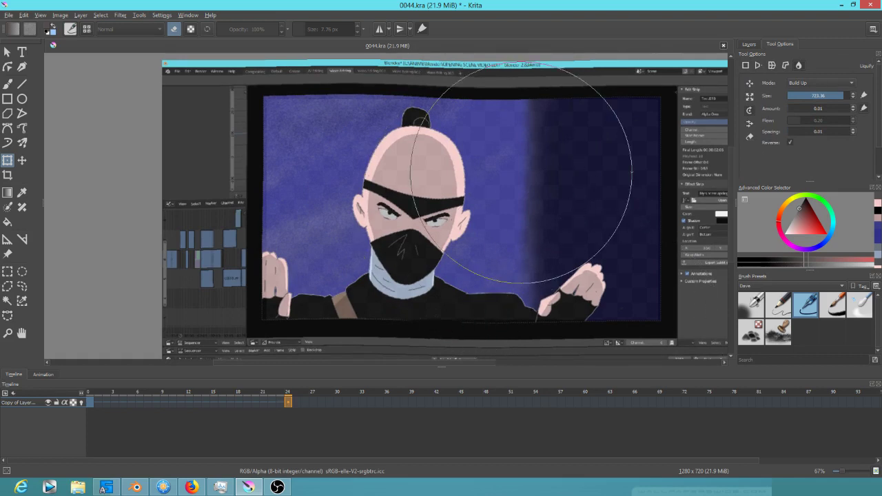
# Step: Switch Liquify to move mode, nudge the tilted head slightly right and up, and apply the deformation
pyautogui.click(749, 85)
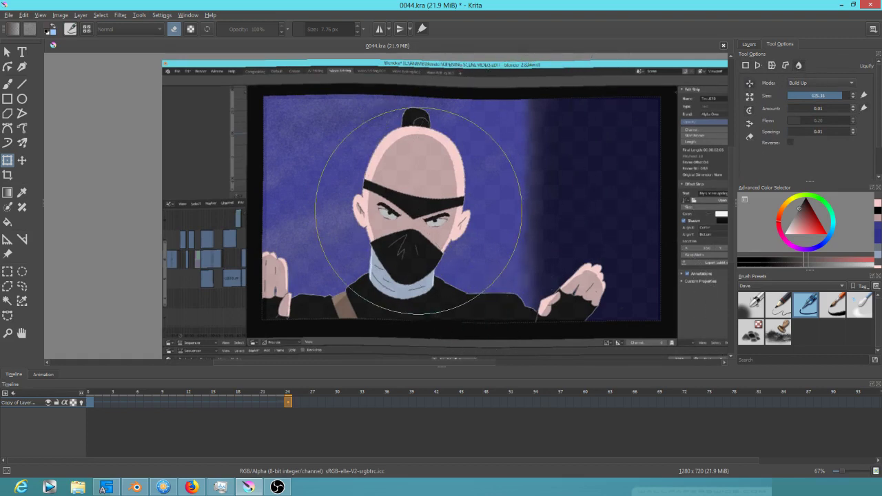
pyautogui.moveTo(424, 202)
pyautogui.mouseDown()
pyautogui.moveTo(392, 201)
pyautogui.moveTo(431, 198)
pyautogui.mouseUp()
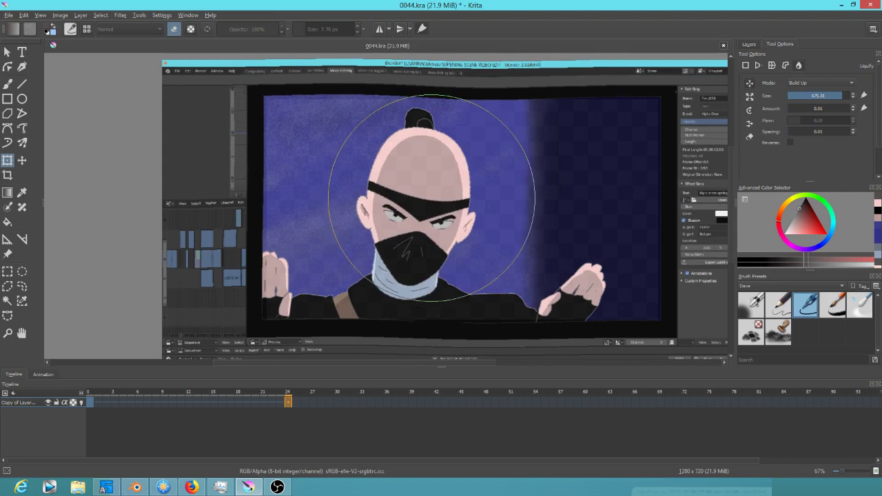
pyautogui.press('Return')
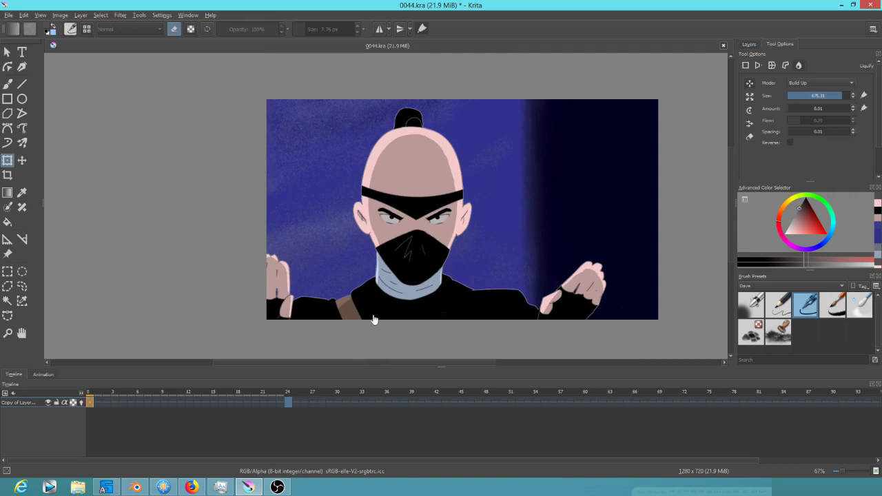
# Step: Compare the drawings at frames 0 and 24 and play the animation between them
pyautogui.click(288, 402)
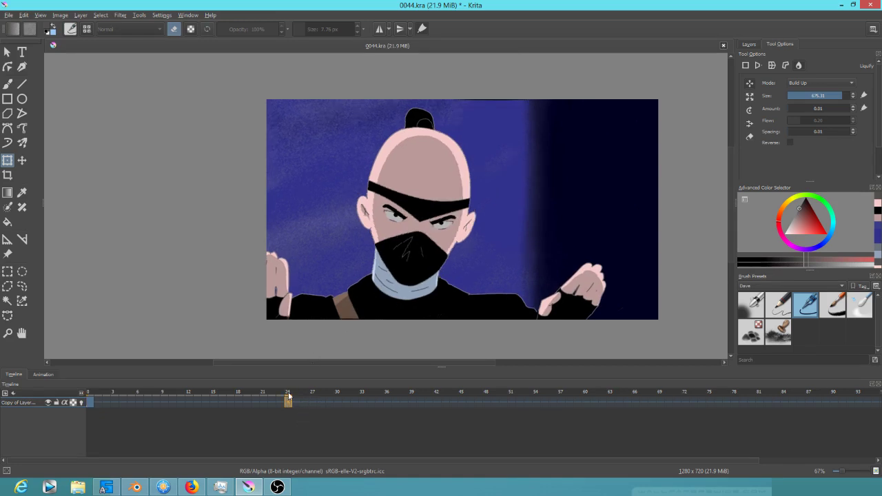
pyautogui.moveTo(288, 393)
pyautogui.mouseDown()
pyautogui.moveTo(258, 391)
pyautogui.moveTo(320, 395)
pyautogui.moveTo(71, 389)
pyautogui.mouseUp()
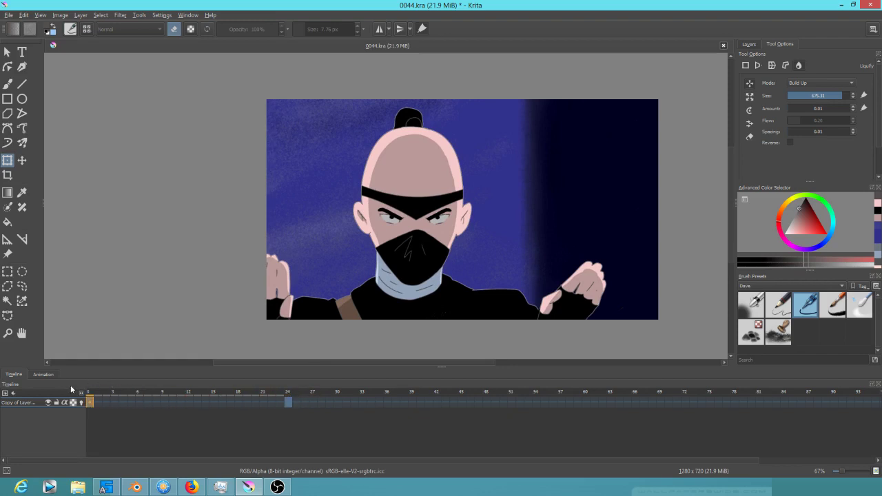
pyautogui.press('space')
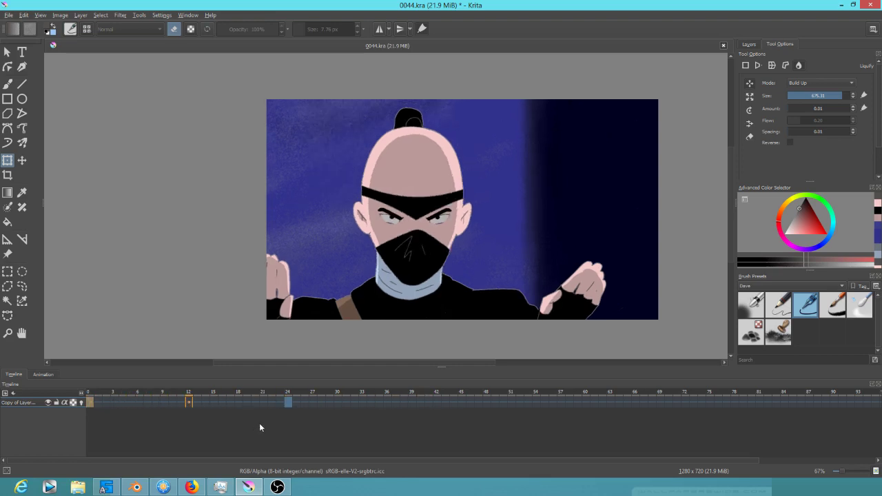
pyautogui.press('space')
pyautogui.click(295, 394)
pyautogui.moveTo(294, 392); pyautogui.dragTo(288, 392)
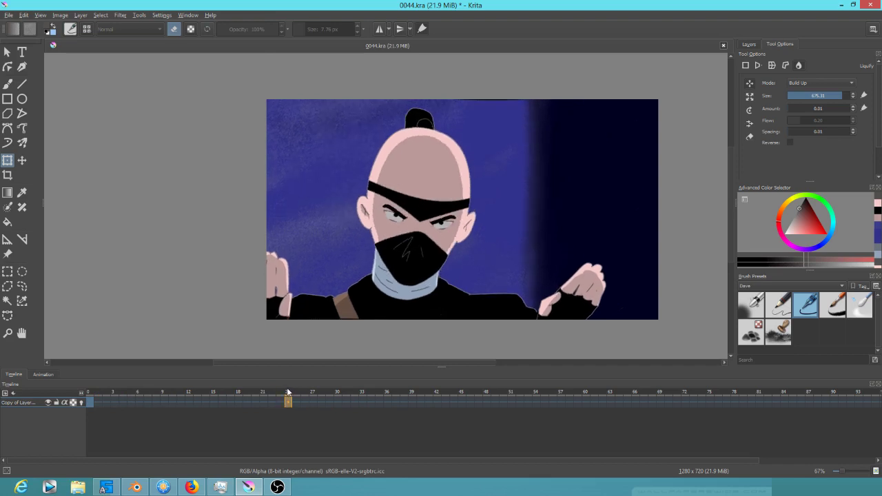
pyautogui.click(90, 403)
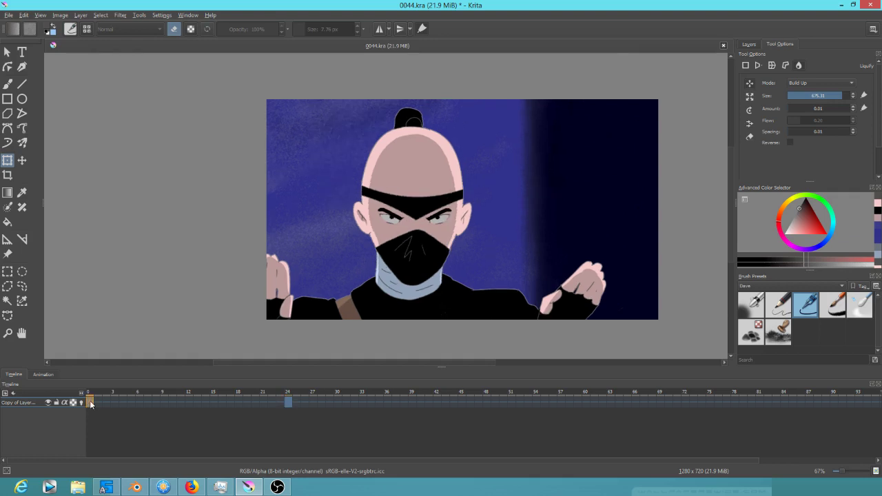
# Step: Duplicate the animated character layer with the original hidden, and remove the frame 24 keyframe from the visible copy
pyautogui.click(749, 45)
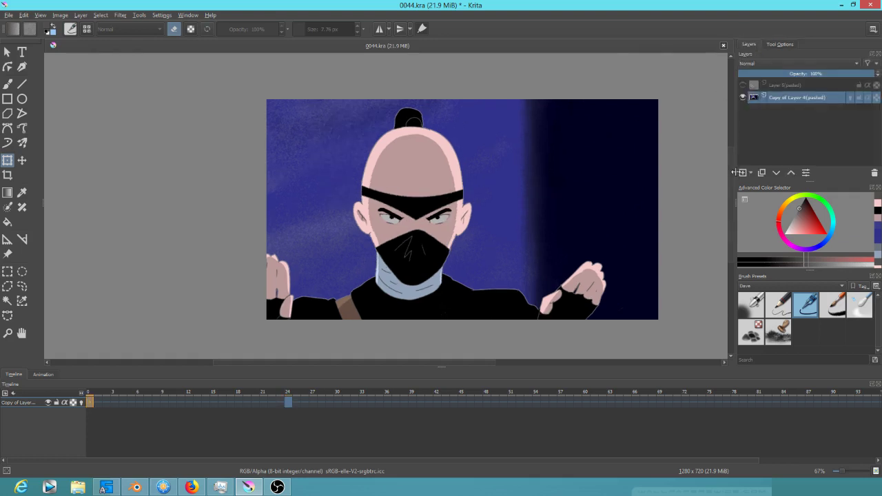
pyautogui.click(742, 97)
pyautogui.click(762, 172)
pyautogui.click(742, 97)
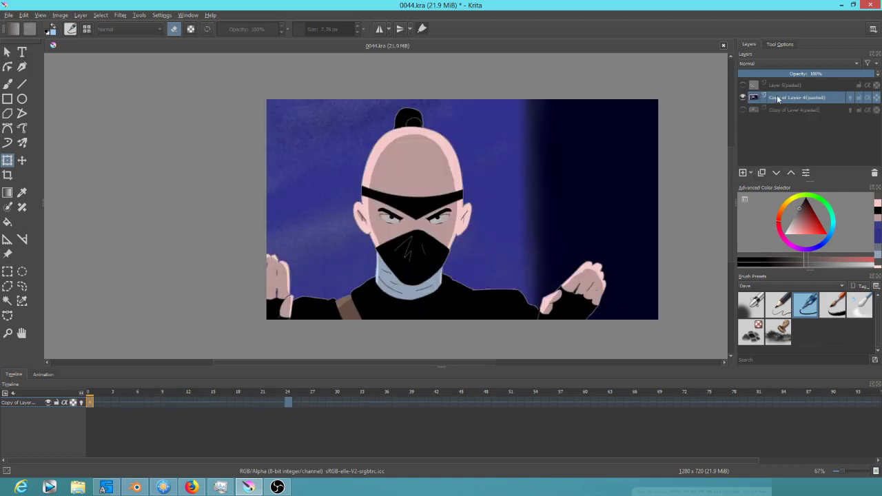
pyautogui.click(289, 402)
pyautogui.click(89, 403)
# Step: Lasso around the head, topknot, ears and scarf, then cut the selection and paste it as a separate layer
pyautogui.press('l')
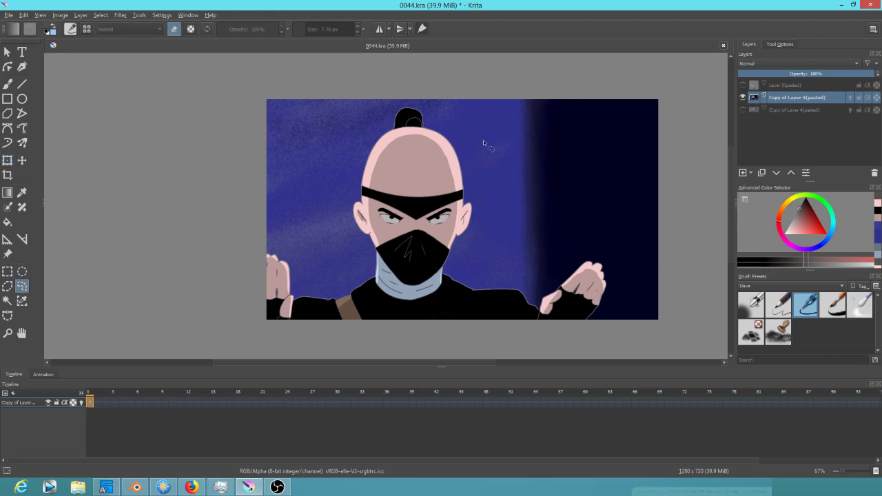
pyautogui.moveTo(425, 124)
pyautogui.mouseDown()
pyautogui.moveTo(399, 108)
pyautogui.moveTo(376, 141)
pyautogui.moveTo(354, 219)
pyautogui.moveTo(372, 250)
pyautogui.moveTo(375, 289)
pyautogui.moveTo(398, 305)
pyautogui.moveTo(436, 301)
pyautogui.moveTo(465, 236)
pyautogui.mouseUp()
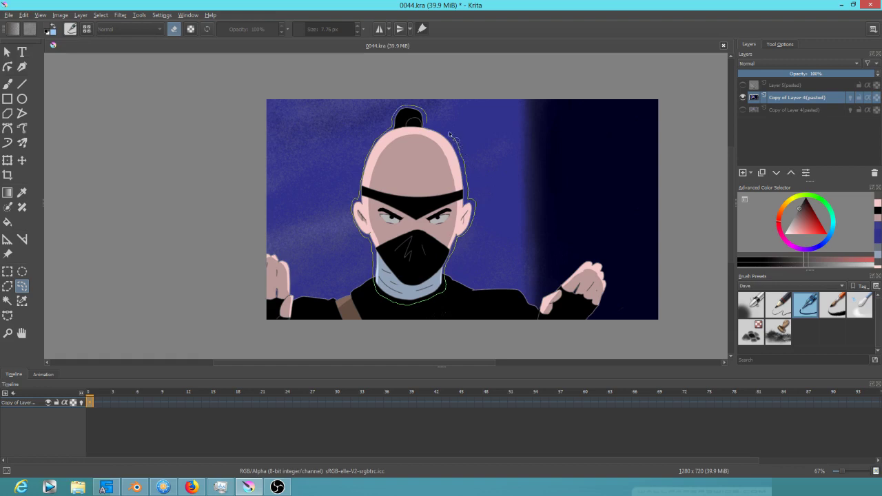
pyautogui.click(428, 123)
pyautogui.press('Delete')
pyautogui.hotkey('ctrl', 'v')
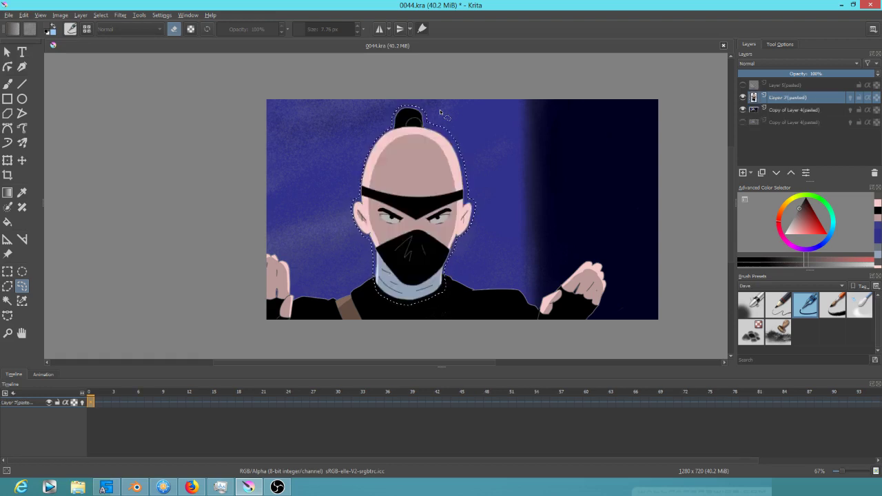
# Step: Hide the head layer and paint over its hole in the body layer with Ink-7 Brush Rough, using background blue and clothing black
pyautogui.click(741, 97)
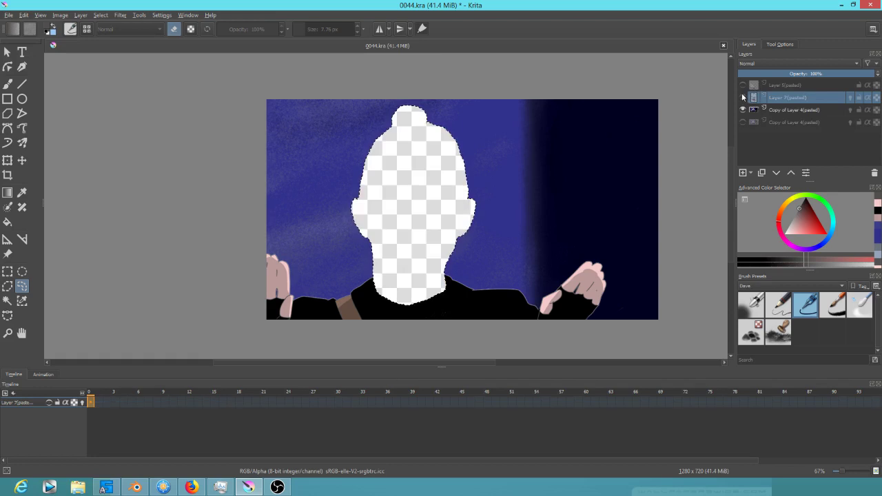
pyautogui.click(784, 111)
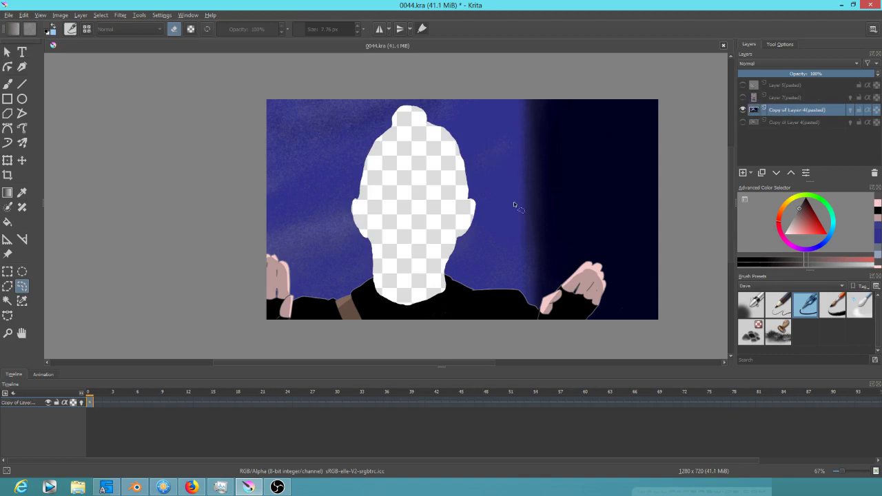
pyautogui.click(838, 305)
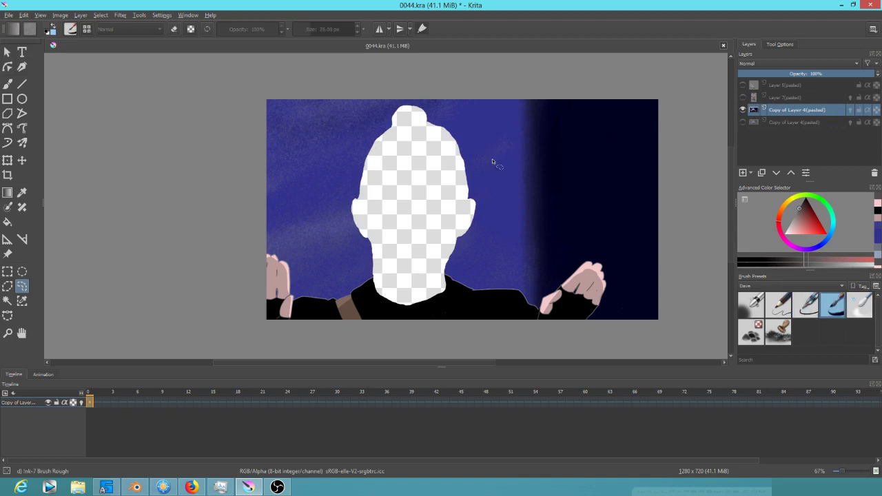
pyautogui.press('b')
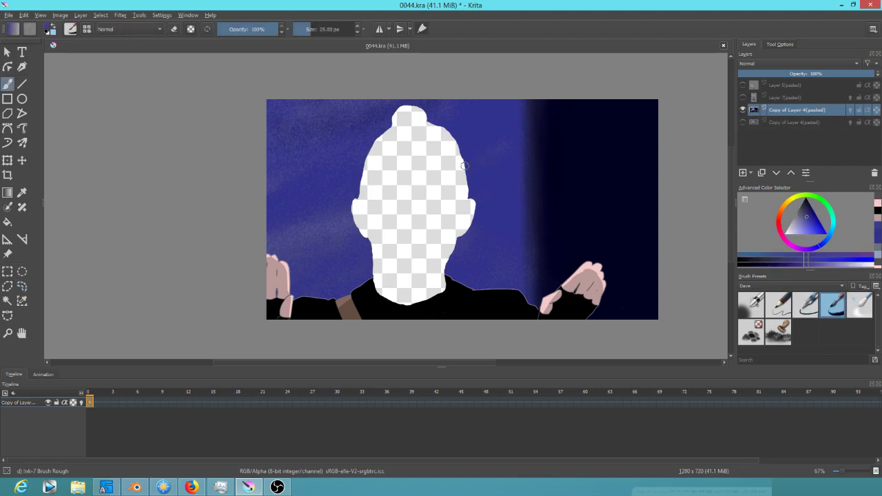
pyautogui.moveTo(438, 194)
pyautogui.mouseDown()
pyautogui.moveTo(464, 176)
pyautogui.moveTo(427, 202)
pyautogui.moveTo(472, 206)
pyautogui.moveTo(446, 240)
pyautogui.moveTo(450, 262)
pyautogui.moveTo(378, 266)
pyautogui.moveTo(407, 250)
pyautogui.moveTo(449, 197)
pyautogui.moveTo(460, 146)
pyautogui.moveTo(419, 142)
pyautogui.moveTo(425, 134)
pyautogui.moveTo(407, 122)
pyautogui.moveTo(427, 121)
pyautogui.moveTo(403, 125)
pyautogui.moveTo(422, 103)
pyautogui.moveTo(397, 101)
pyautogui.mouseUp()
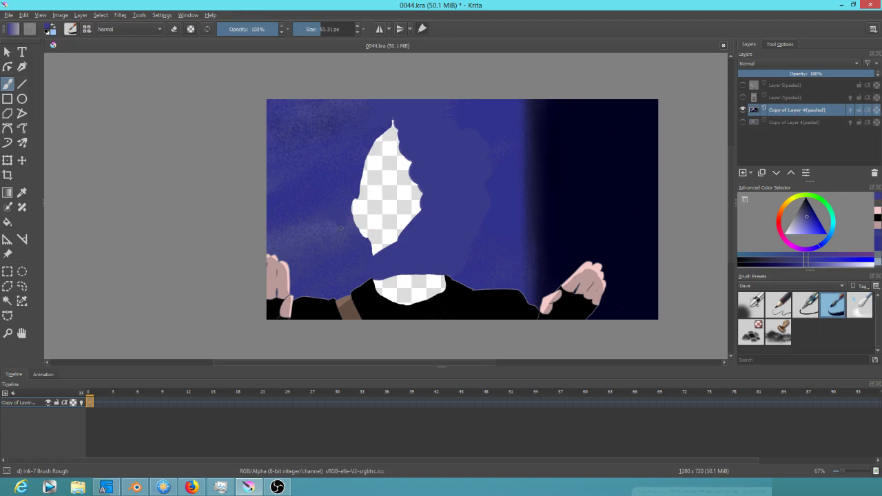
pyautogui.moveTo(392, 131)
pyautogui.mouseDown()
pyautogui.moveTo(365, 185)
pyautogui.moveTo(406, 166)
pyautogui.moveTo(438, 167)
pyautogui.moveTo(420, 207)
pyautogui.moveTo(383, 248)
pyautogui.moveTo(370, 252)
pyautogui.moveTo(354, 199)
pyautogui.mouseUp()
pyautogui.keyDown('ctrl'); pyautogui.click(466, 308); pyautogui.keyUp('ctrl')
pyautogui.moveTo(406, 301)
pyautogui.mouseDown()
pyautogui.moveTo(374, 291)
pyautogui.moveTo(446, 288)
pyautogui.moveTo(378, 290)
pyautogui.moveTo(435, 295)
pyautogui.mouseUp()
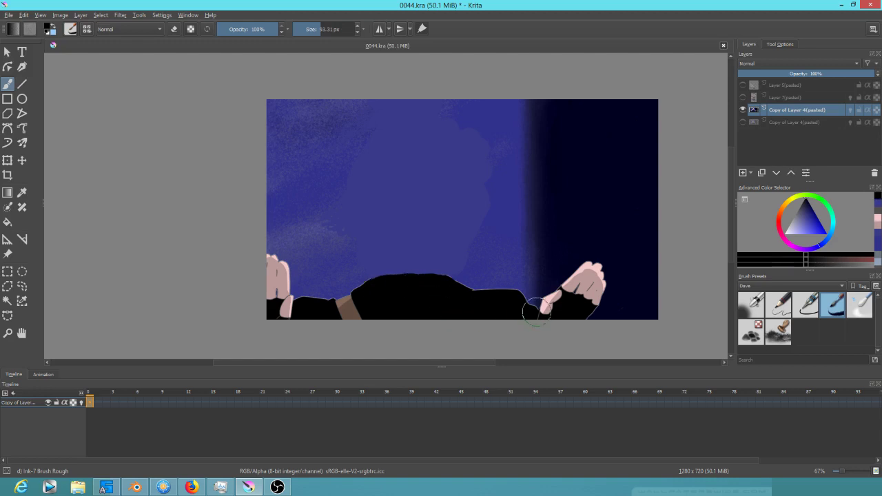
# Step: Show and select the separated head layer and try transforming it over the repainted body
pyautogui.click(742, 97)
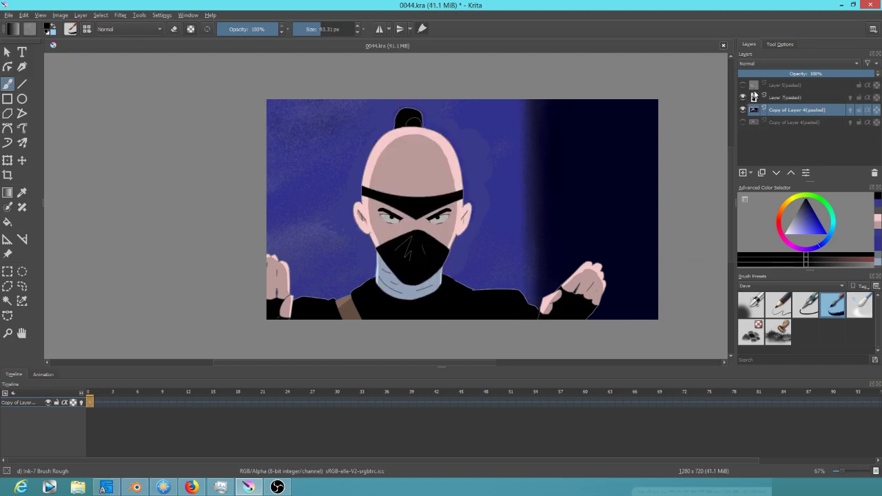
pyautogui.click(786, 100)
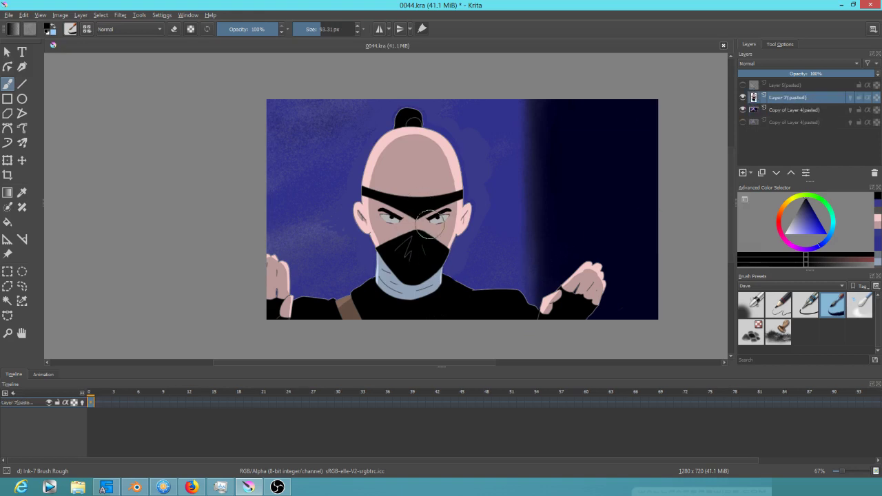
pyautogui.hotkey('ctrl', 't')
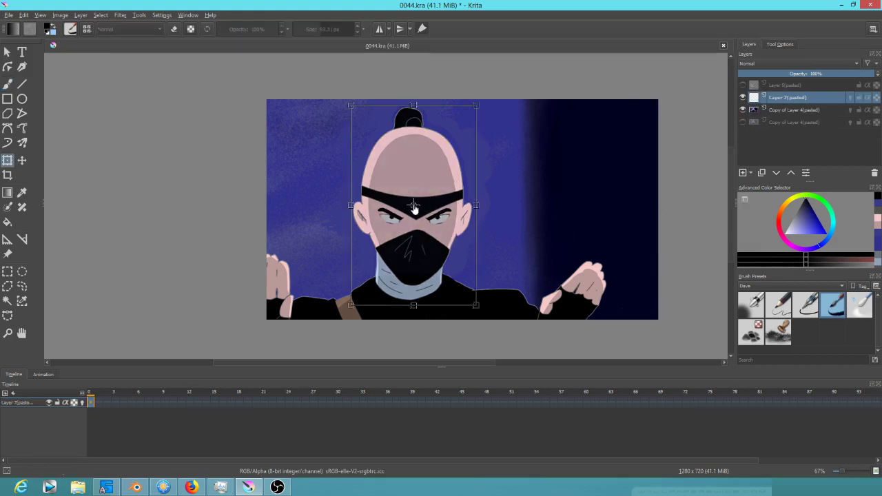
pyautogui.moveTo(509, 193)
pyautogui.mouseDown()
pyautogui.moveTo(528, 205)
pyautogui.moveTo(499, 193)
pyautogui.moveTo(527, 206)
pyautogui.moveTo(508, 200)
pyautogui.moveTo(527, 216)
pyautogui.moveTo(501, 196)
pyautogui.mouseUp()
# Step: Hide the body layer, erase leftover background along the neck and scarf edges with the Ink-2 Fineliner, and show the body layer again
pyautogui.click(742, 111)
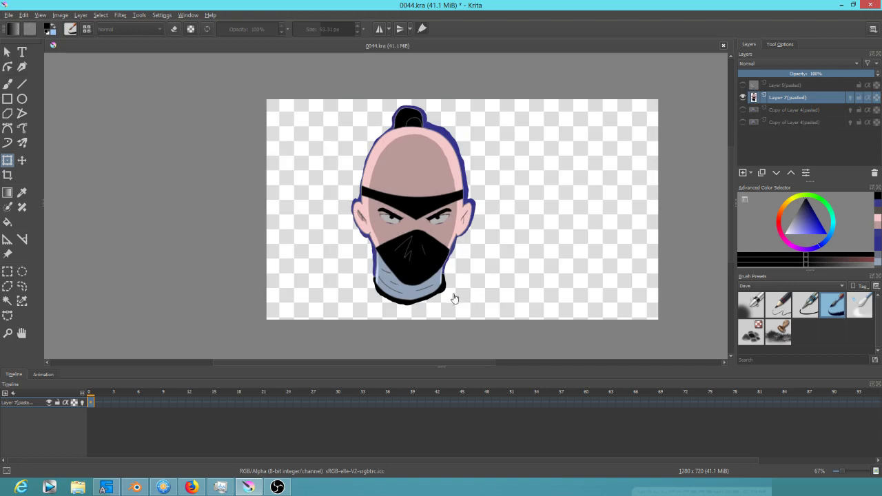
pyautogui.scroll(4, 455, 297)
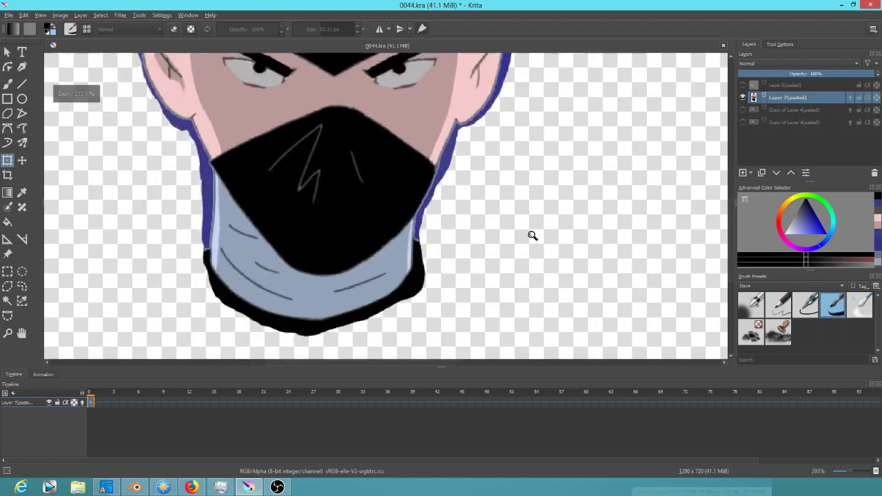
pyautogui.click(816, 309)
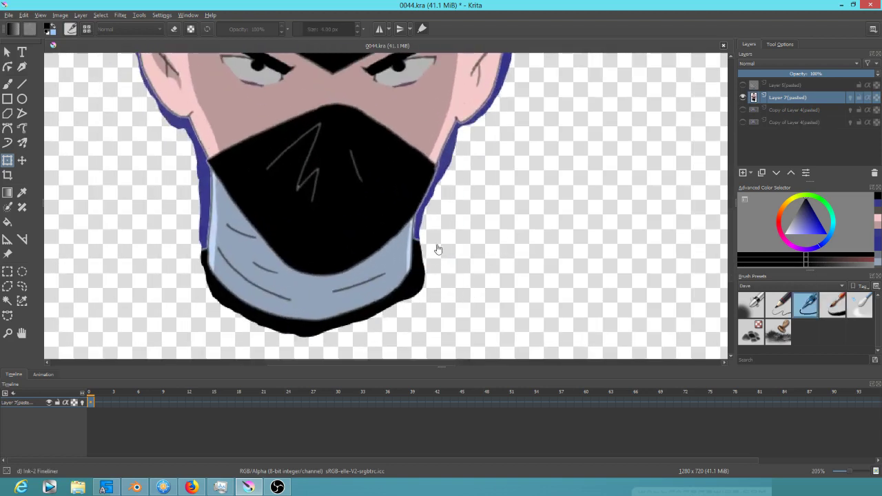
pyautogui.press('b')
pyautogui.press('e')
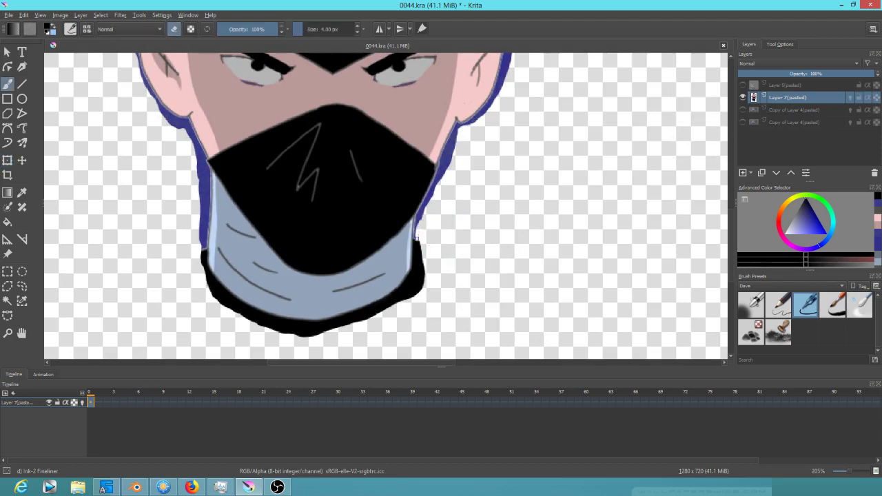
pyautogui.moveTo(416, 238)
pyautogui.mouseDown()
pyautogui.moveTo(422, 285)
pyautogui.moveTo(449, 289)
pyautogui.moveTo(423, 265)
pyautogui.moveTo(421, 295)
pyautogui.mouseUp()
pyautogui.moveTo(190, 212)
pyautogui.mouseDown()
pyautogui.moveTo(193, 267)
pyautogui.moveTo(194, 192)
pyautogui.mouseUp()
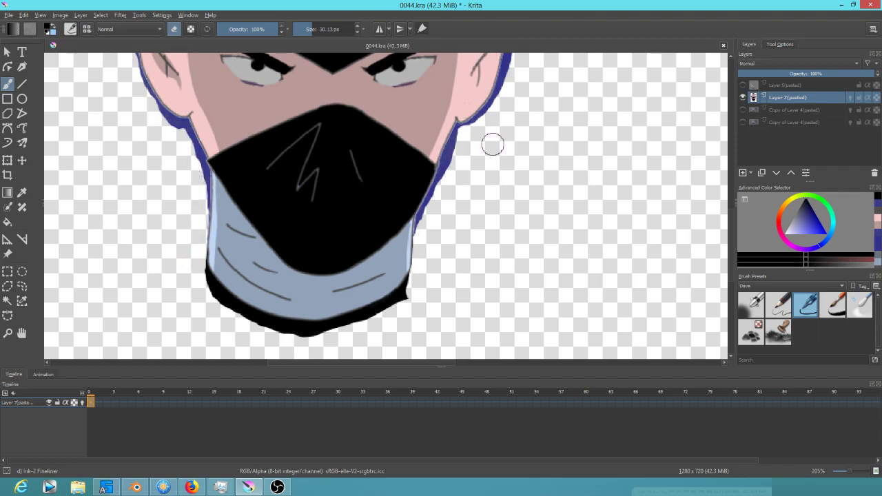
pyautogui.moveTo(466, 153)
pyautogui.mouseDown()
pyautogui.moveTo(433, 228)
pyautogui.moveTo(432, 264)
pyautogui.mouseUp()
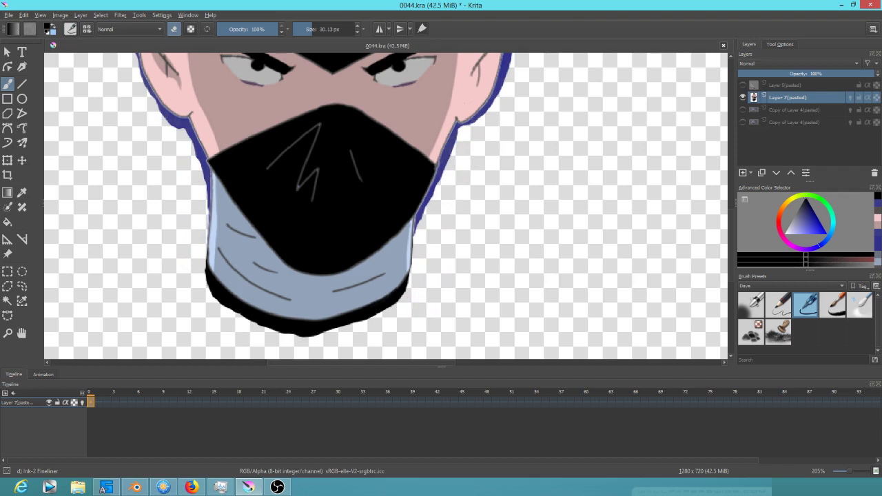
pyautogui.click(742, 109)
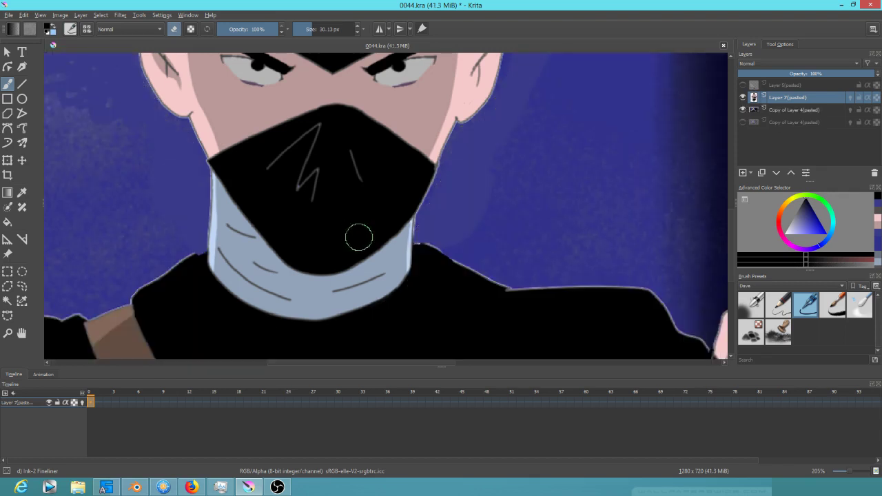
# Step: Select the body layer, hide the head layer, smooth the clothing's upper edge between the shoulders with black, and show the head again
pyautogui.click(776, 110)
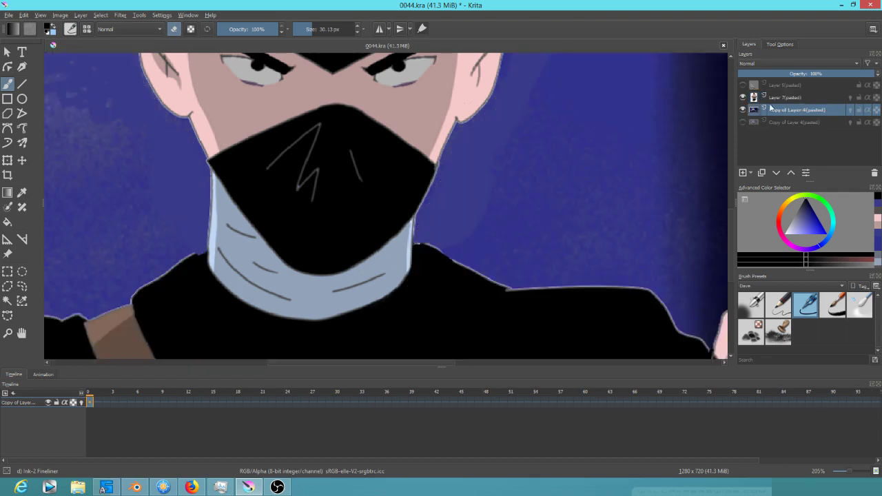
pyautogui.click(742, 97)
pyautogui.click(741, 97)
pyautogui.click(743, 97)
pyautogui.click(744, 97)
pyautogui.click(744, 97)
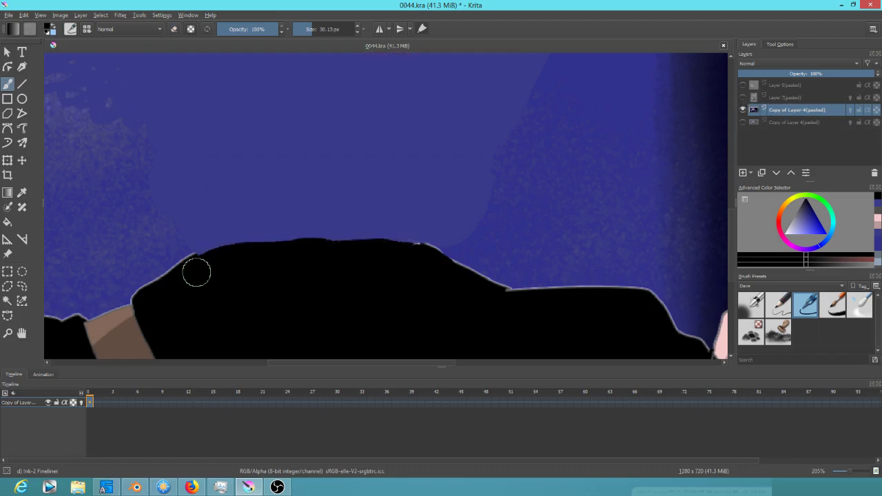
pyautogui.moveTo(207, 260)
pyautogui.mouseDown()
pyautogui.moveTo(297, 243)
pyautogui.moveTo(421, 258)
pyautogui.mouseUp()
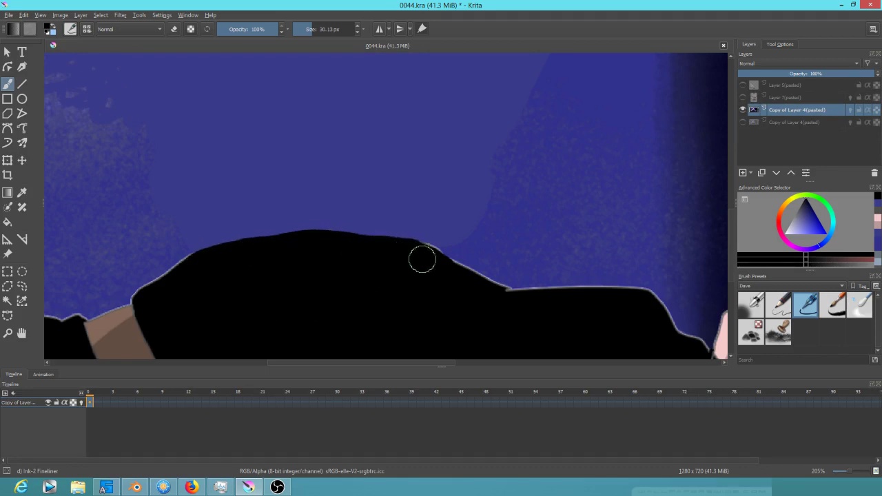
pyautogui.click(742, 109)
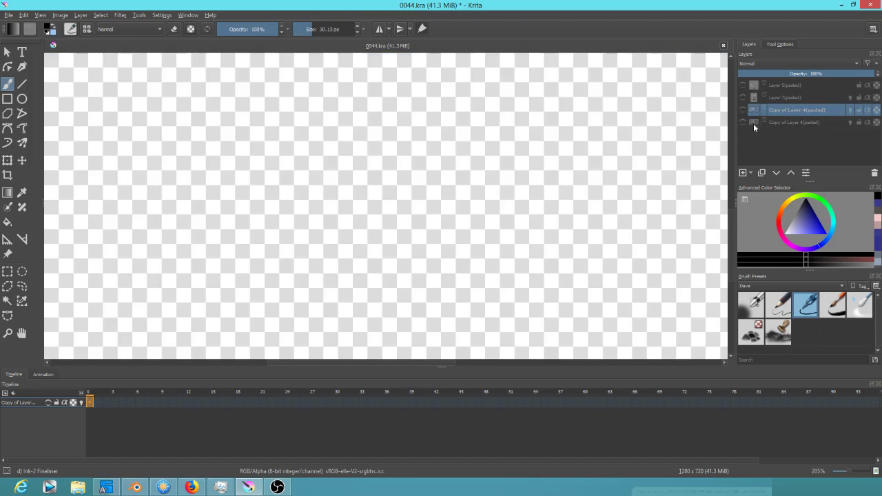
pyautogui.click(742, 109)
pyautogui.click(742, 97)
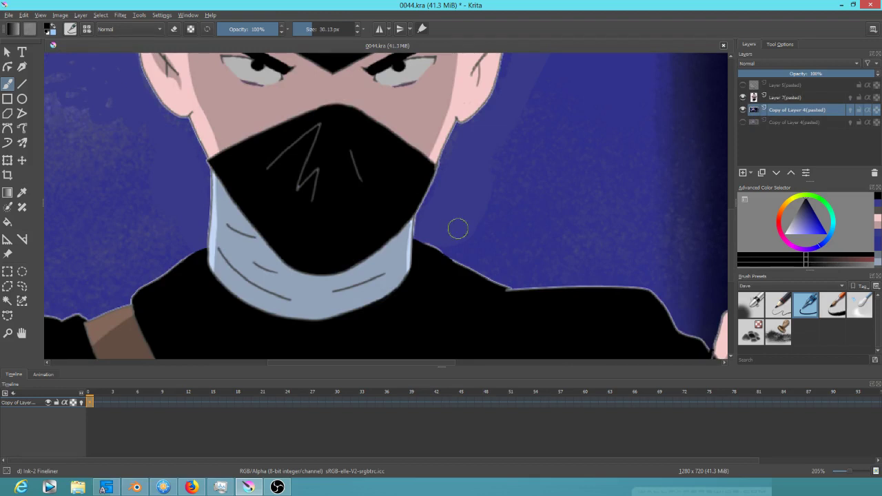
# Step: Reduce the brush size to 10.48 px, sample the background blue and touch up the shoulder edge beside the neck on the body layer
pyautogui.moveTo(476, 213)
pyautogui.keyDown('shift'); pyautogui.mouseDown()
pyautogui.moveTo(458, 245)
pyautogui.moveTo(445, 241)
pyautogui.mouseUp(); pyautogui.keyUp('shift')
pyautogui.press('e')
pyautogui.hotkey('ctrl', 'z')
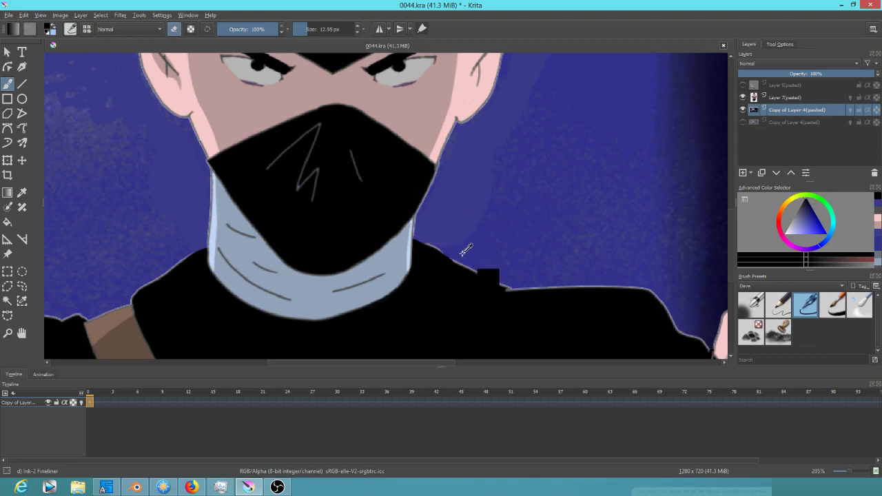
pyautogui.keyDown('ctrl'); pyautogui.click(466, 249); pyautogui.keyUp('ctrl')
pyautogui.press('e')
pyautogui.moveTo(432, 239); pyautogui.dragTo(454, 250)
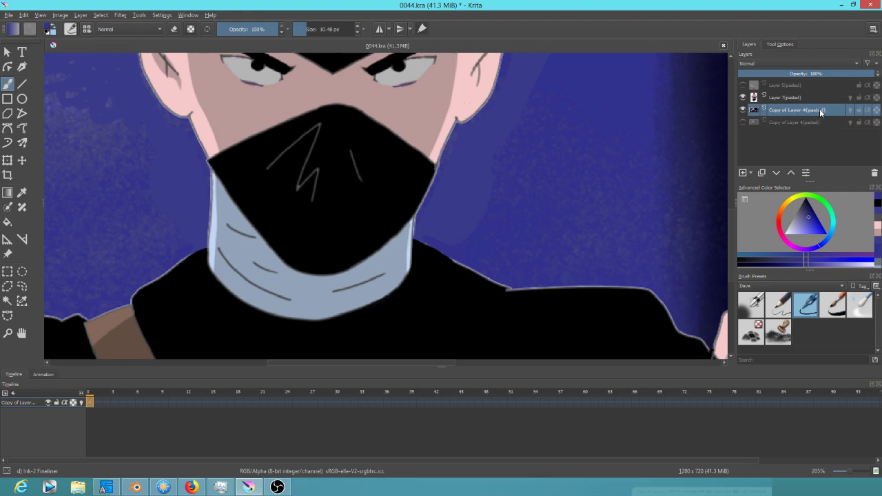
# Step: Select the head layer, view it in isolation, restore the other layers, and try rotating the head around the base of the neck
pyautogui.click(783, 99)
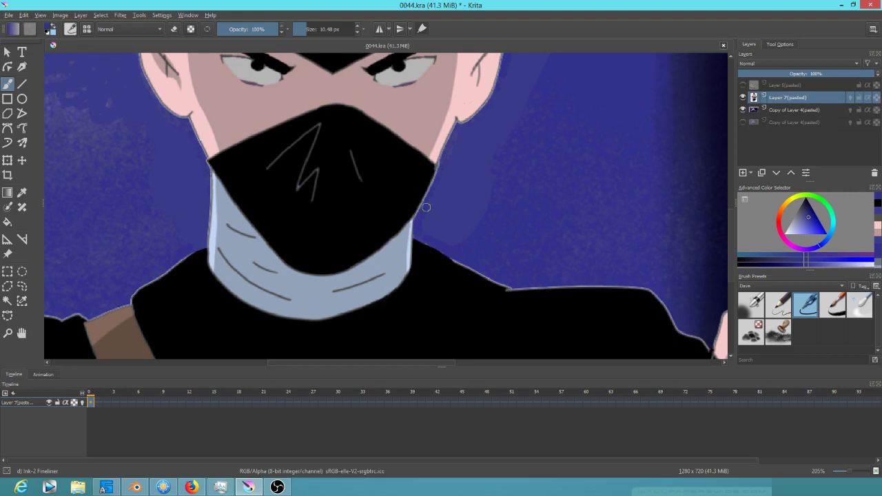
pyautogui.scroll(-6, 446, 180)
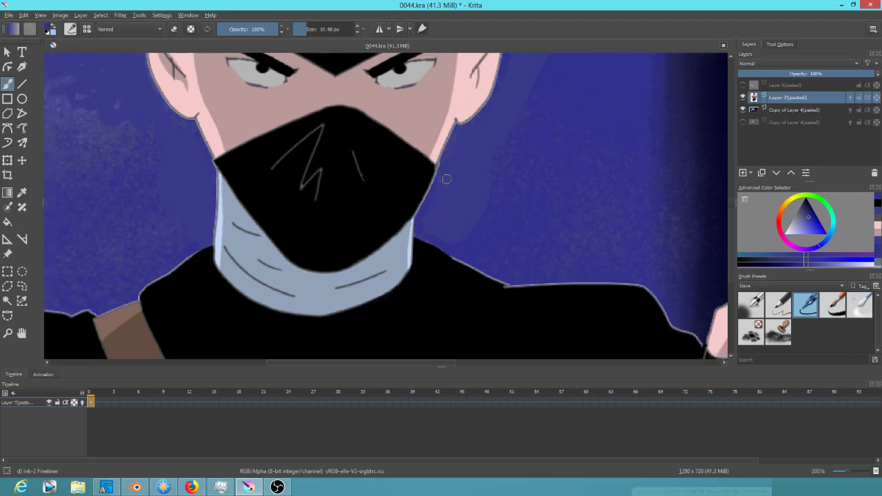
pyautogui.keyDown('shift'); pyautogui.click(744, 98); pyautogui.keyUp('shift')
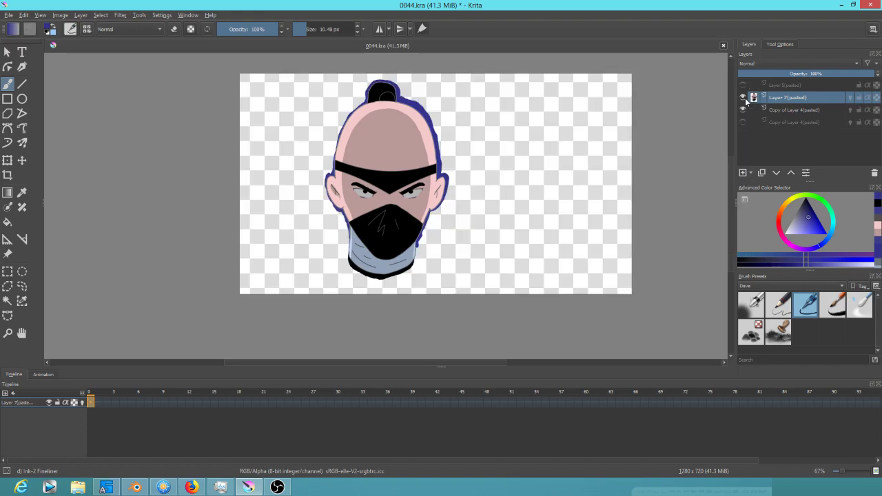
pyautogui.keyDown('shift'); pyautogui.click(745, 98); pyautogui.keyUp('shift')
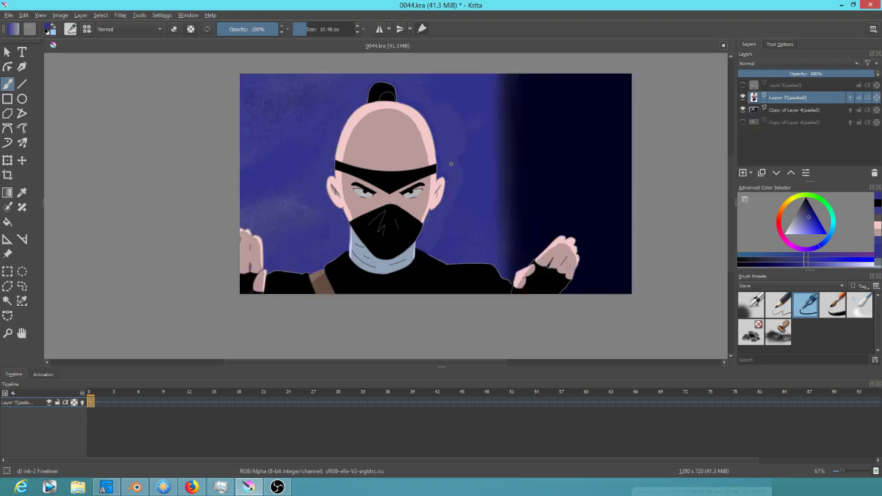
pyautogui.hotkey('ctrl', 't')
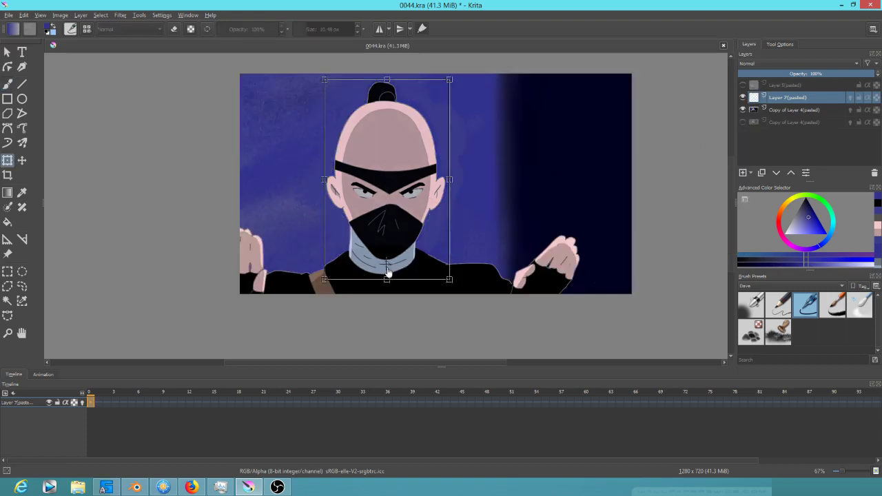
pyautogui.moveTo(485, 277)
pyautogui.mouseDown()
pyautogui.moveTo(482, 238)
pyautogui.moveTo(456, 275)
pyautogui.moveTo(482, 305)
pyautogui.moveTo(478, 252)
pyautogui.moveTo(479, 275)
pyautogui.mouseUp()
pyautogui.press('Return')
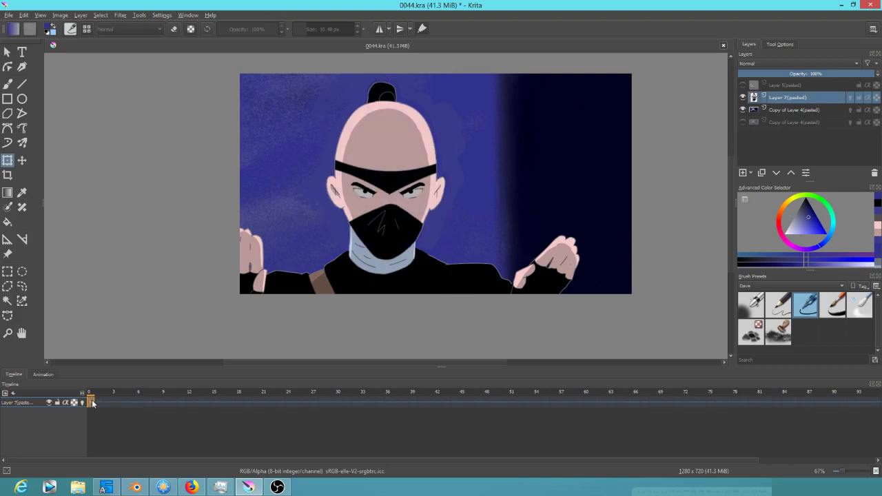
# Step: Duplicate the head's keyframe at frame 15 and tilt the head clockwise around the base of the neck
pyautogui.press('space')
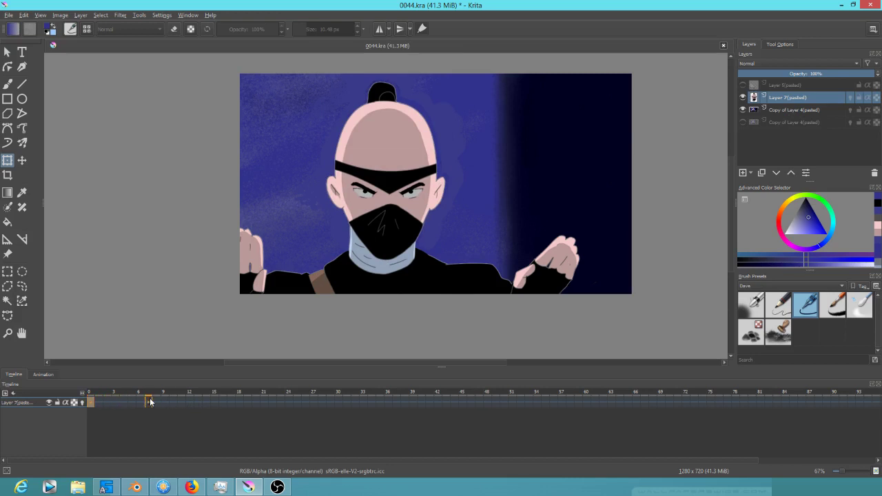
pyautogui.press('space')
pyautogui.click(214, 402)
pyautogui.click(386, 181)
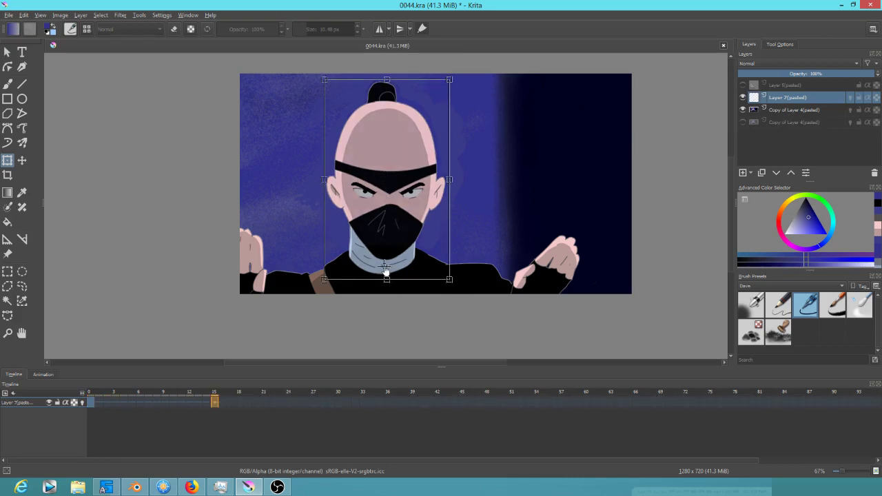
pyautogui.moveTo(510, 244); pyautogui.dragTo(512, 260)
# Step: Duplicate the head keyframe at frame 13, enable onion skins, rotate the head to a halfway tilt, and play the animation
pyautogui.click(199, 406)
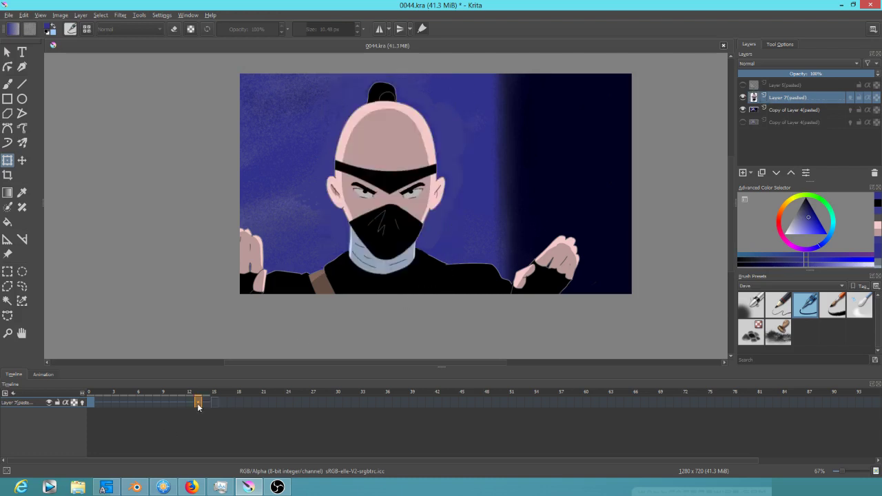
pyautogui.click(403, 212)
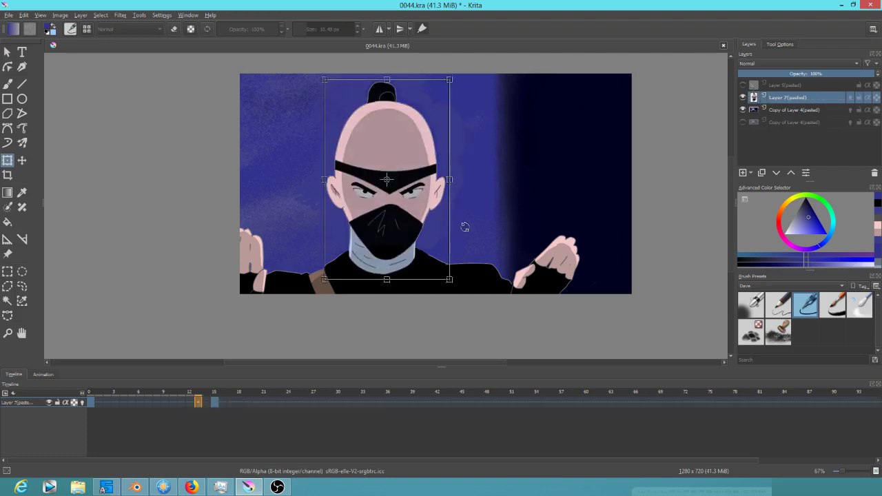
pyautogui.click(80, 404)
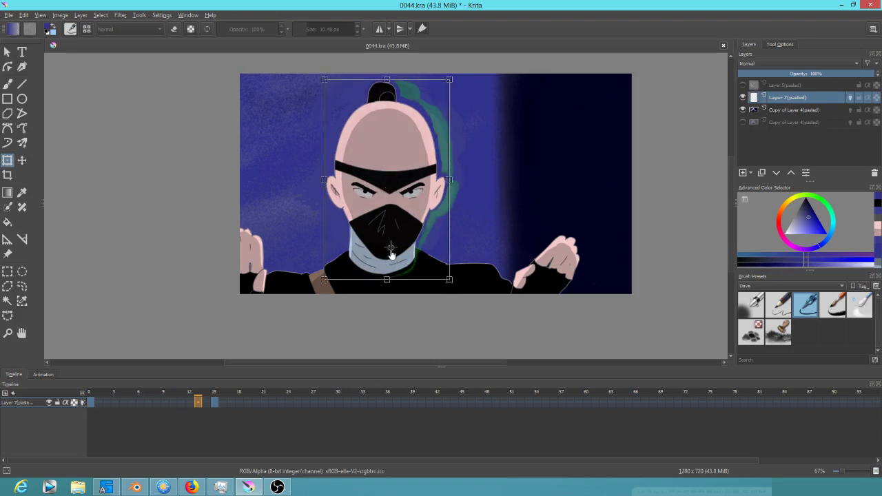
pyautogui.moveTo(482, 172); pyautogui.dragTo(493, 176)
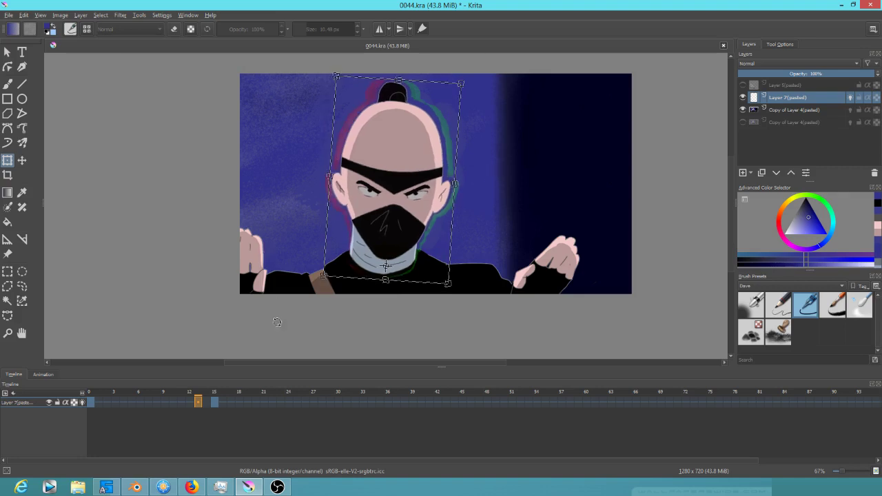
pyautogui.press('space')
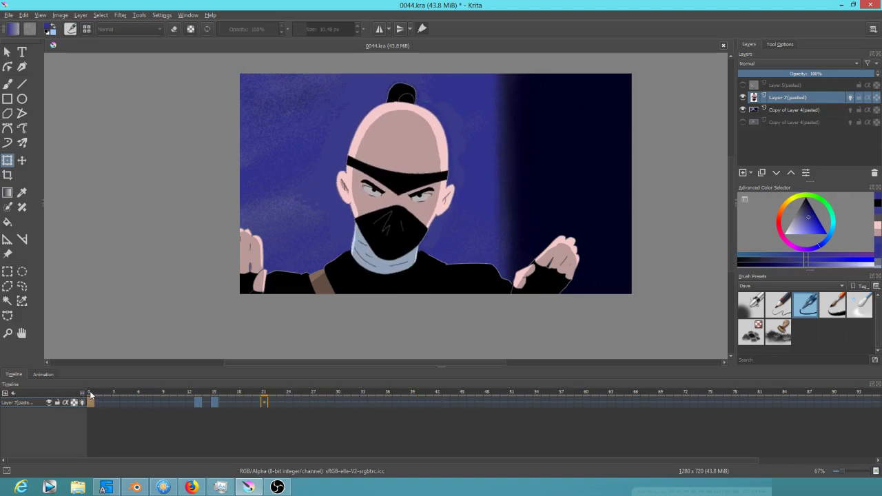
pyautogui.press('space')
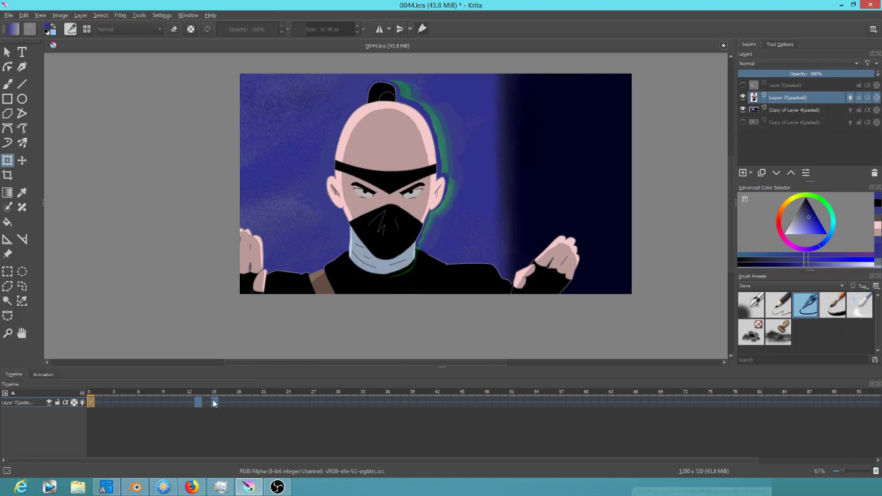
# Step: Select frames 0 through 15 of the head layer and copy them to start at frame 24
pyautogui.click(213, 403)
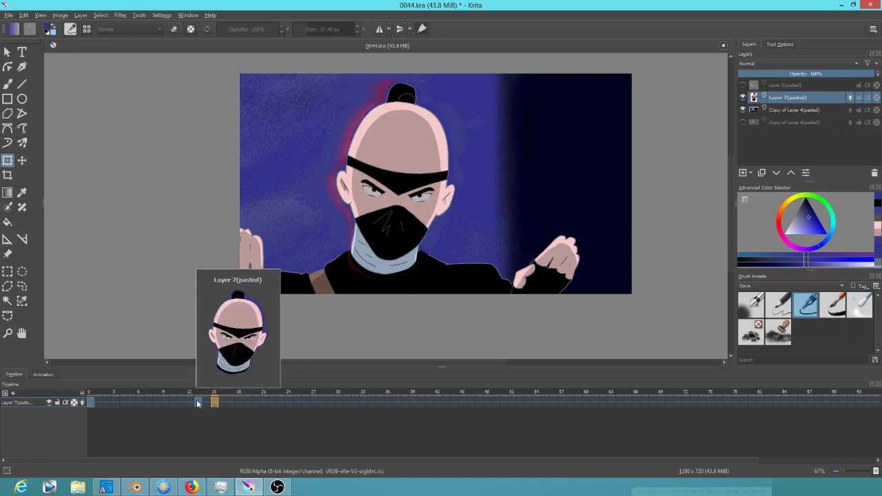
pyautogui.click(198, 403)
pyautogui.keyDown('shift'); pyautogui.click(214, 403); pyautogui.keyUp('shift')
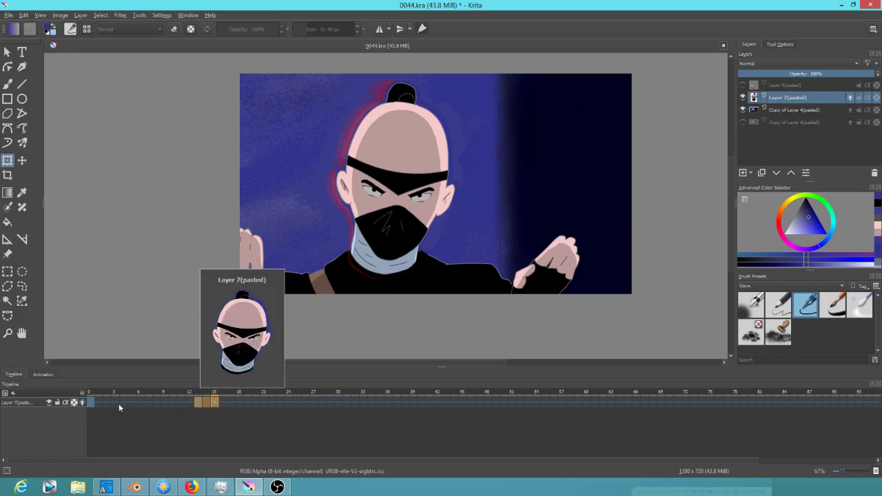
pyautogui.keyDown('shift'); pyautogui.click(89, 403); pyautogui.keyUp('shift')
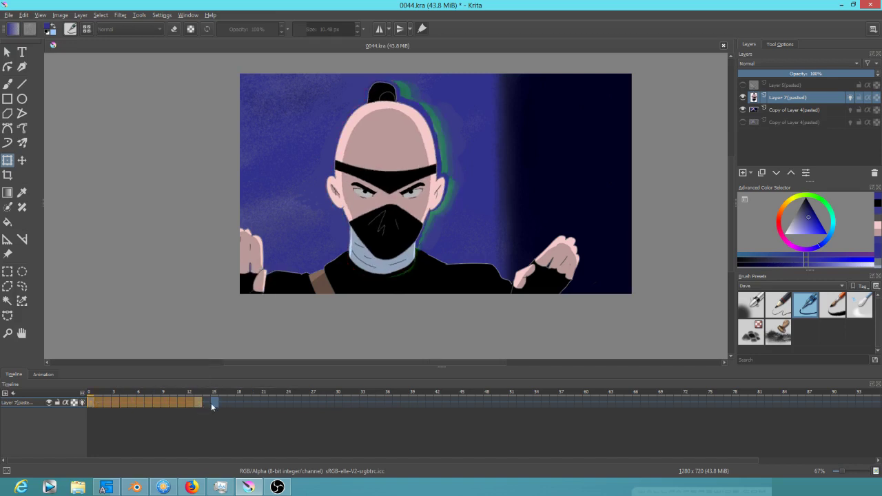
pyautogui.click(215, 403)
pyautogui.click(90, 403)
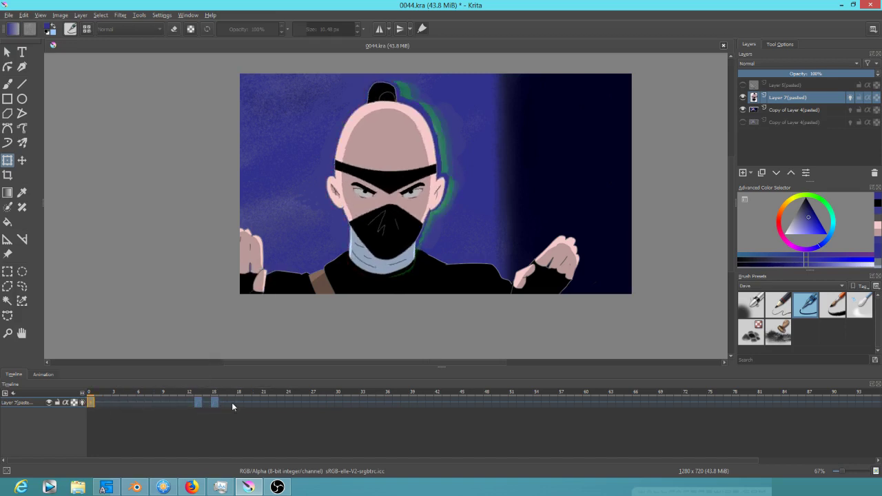
pyautogui.keyDown('shift'); pyautogui.click(215, 403); pyautogui.keyUp('shift')
pyautogui.keyDown('shift'); pyautogui.click(90, 404); pyautogui.keyUp('shift')
pyautogui.moveTo(90, 403); pyautogui.dragTo(290, 401)
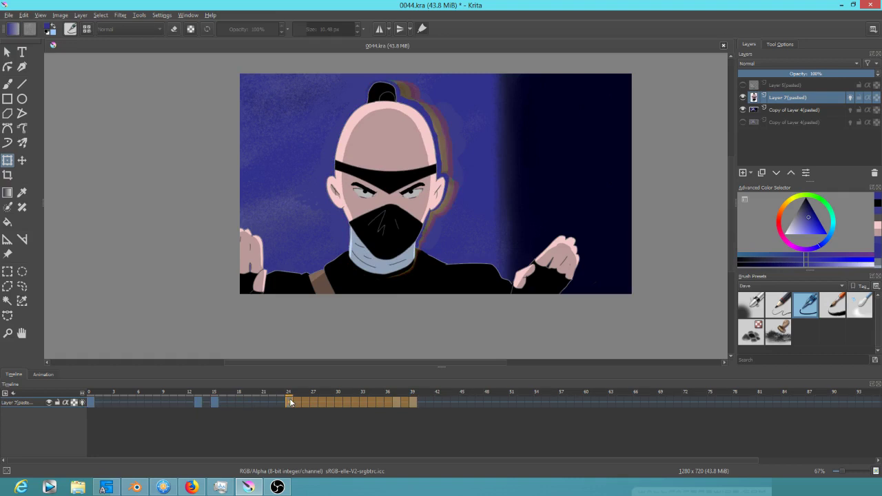
# Step: Mirror the copied frames 24 to 39 so the head tilt reverses, and play the animation from frame 0
pyautogui.rightClick(411, 402)
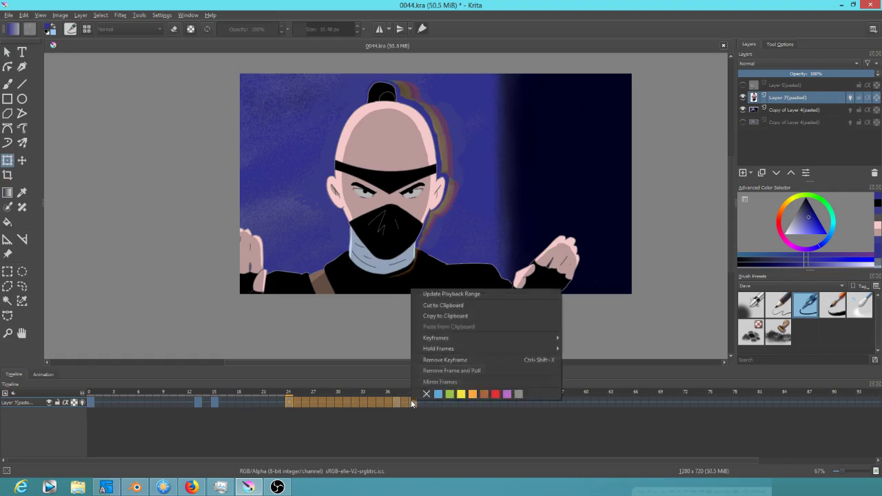
pyautogui.click(439, 382)
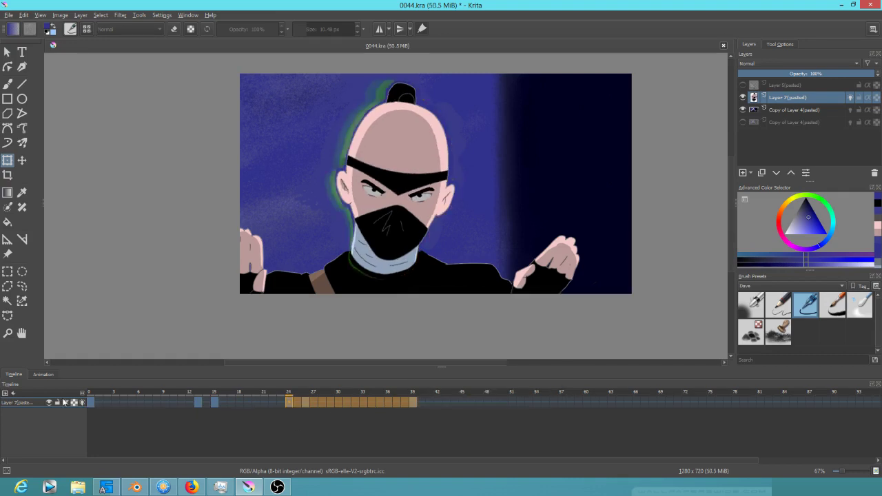
pyautogui.click(89, 403)
pyautogui.press('space')
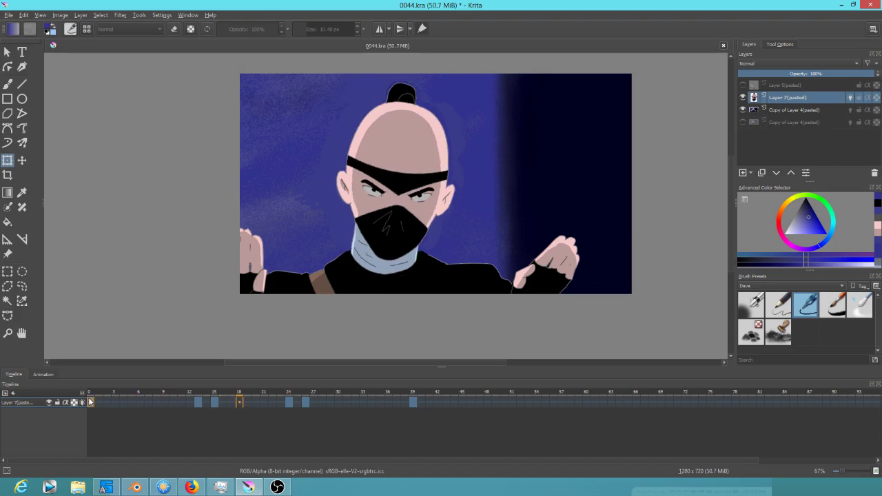
pyautogui.press('space')
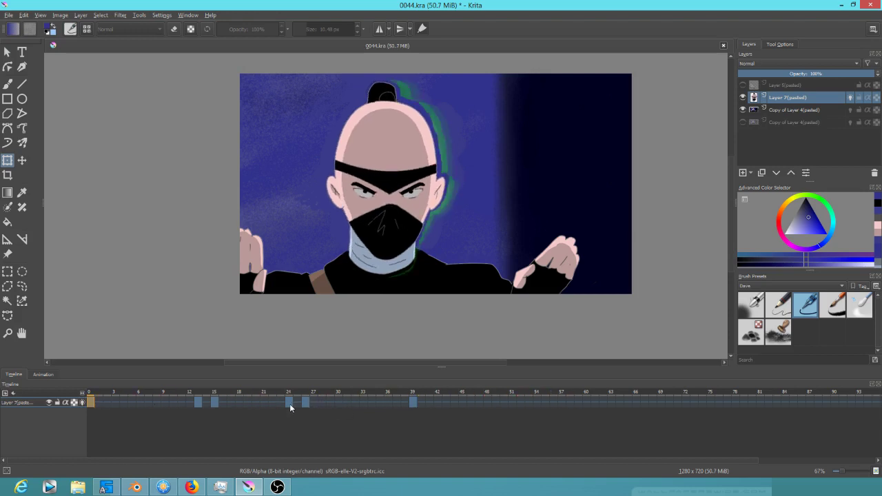
# Step: Drop the extra tilted keyframe at frame 24, retime the halfway and upright return keyframes to frames 49 and 51, and play the animation
pyautogui.moveTo(290, 405); pyautogui.dragTo(390, 408)
pyautogui.click(405, 405)
pyautogui.moveTo(216, 394); pyautogui.dragTo(379, 391)
pyautogui.click(388, 401)
pyautogui.moveTo(387, 401); pyautogui.dragTo(495, 402)
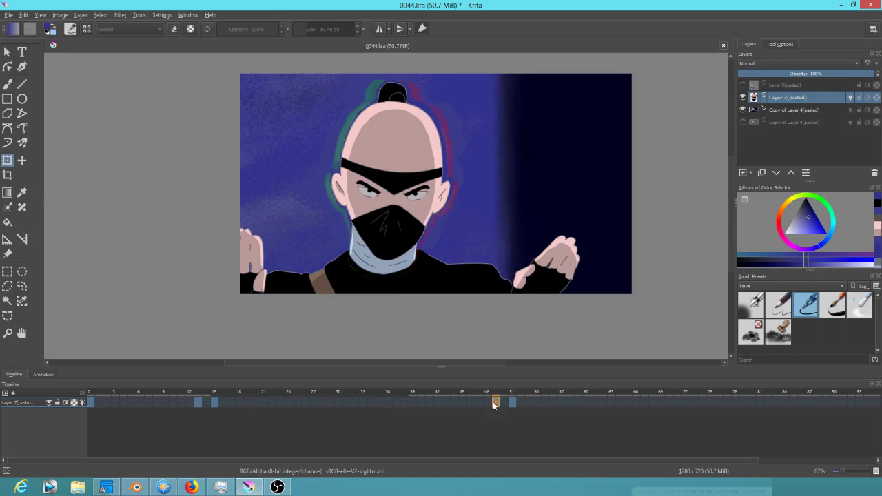
pyautogui.click(90, 403)
pyautogui.press('space')
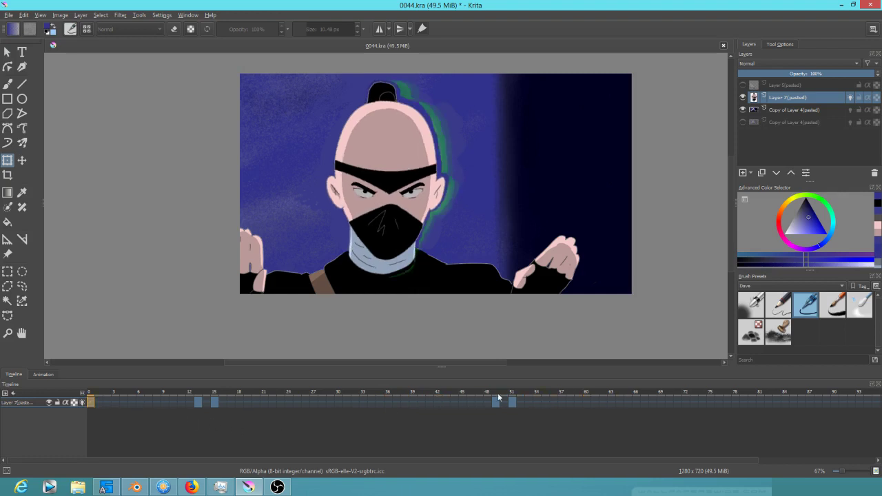
# Step: Move the two return keyframes earlier to frames 36 and 38, and play the head tilt from frame 0
pyautogui.moveTo(496, 401); pyautogui.dragTo(387, 404)
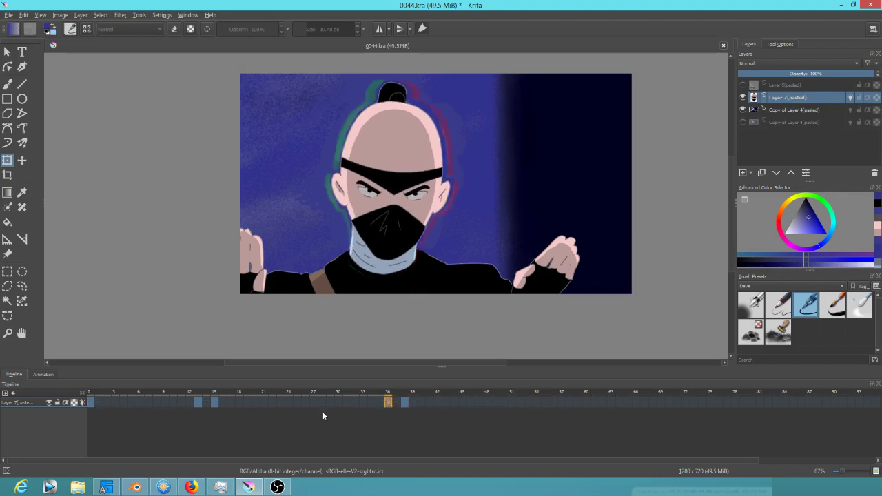
pyautogui.click(90, 403)
pyautogui.press('space')
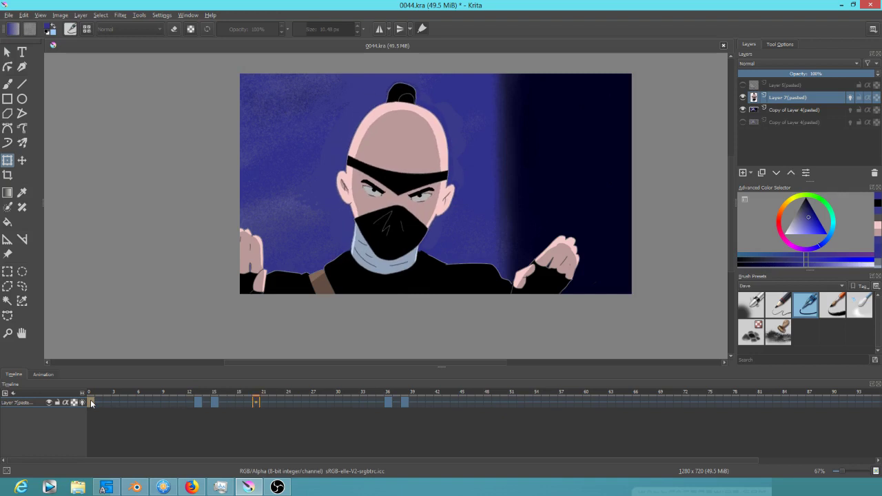
pyautogui.press('space')
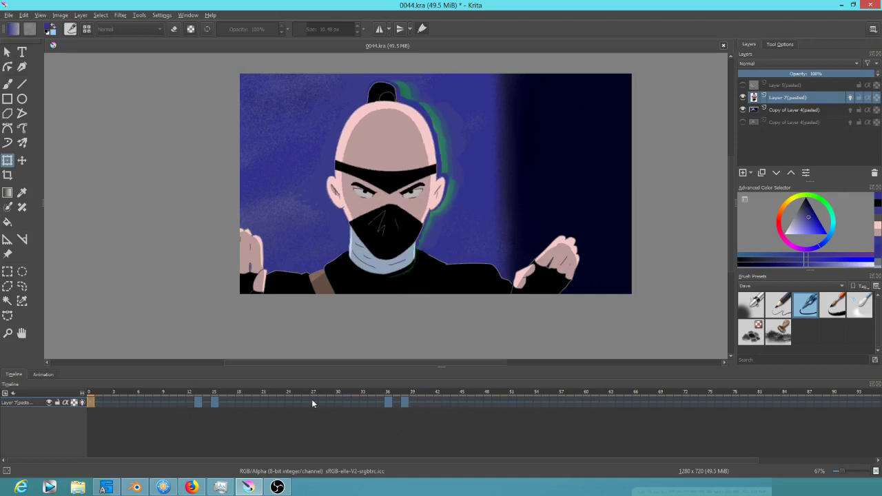
# Step: Turn off onion skinning on the head layer, show the Layer 5(pasted) layer, and play the animation from frame 0
pyautogui.click(81, 402)
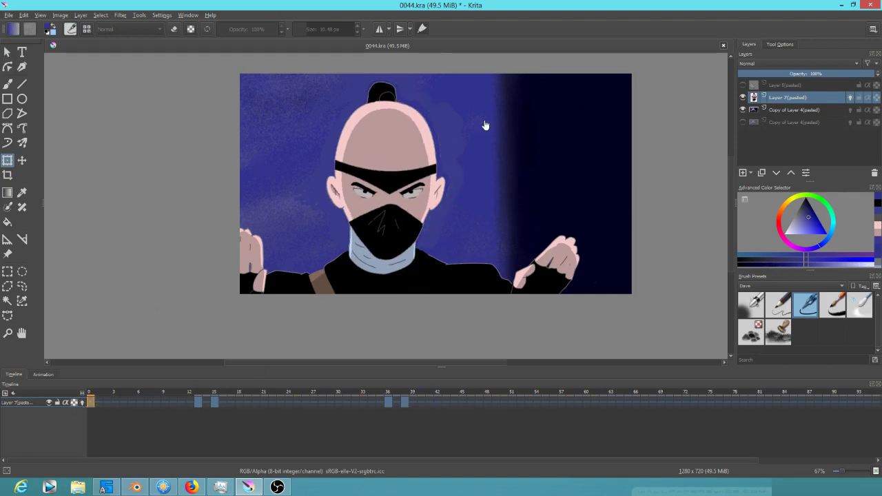
pyautogui.click(742, 85)
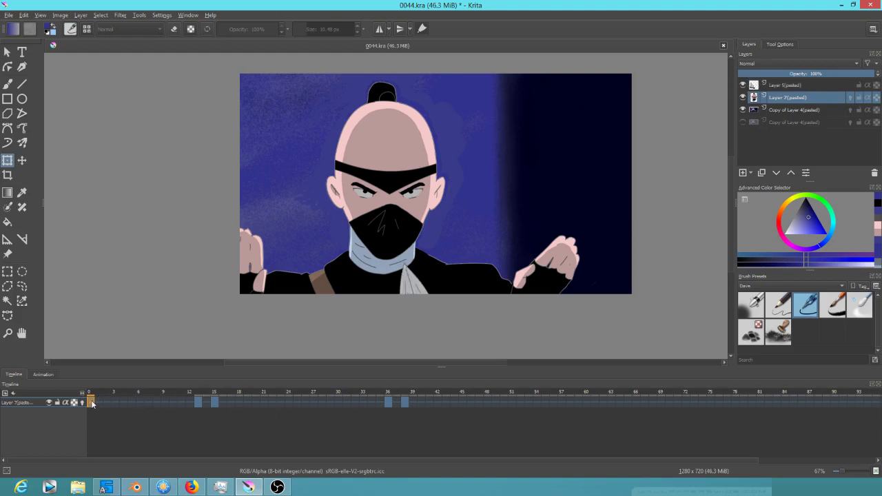
pyautogui.press('space')
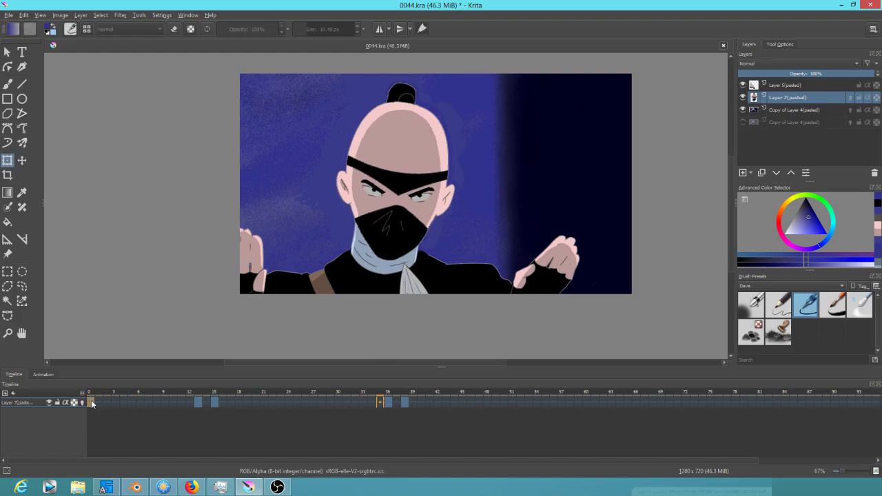
pyautogui.press('space')
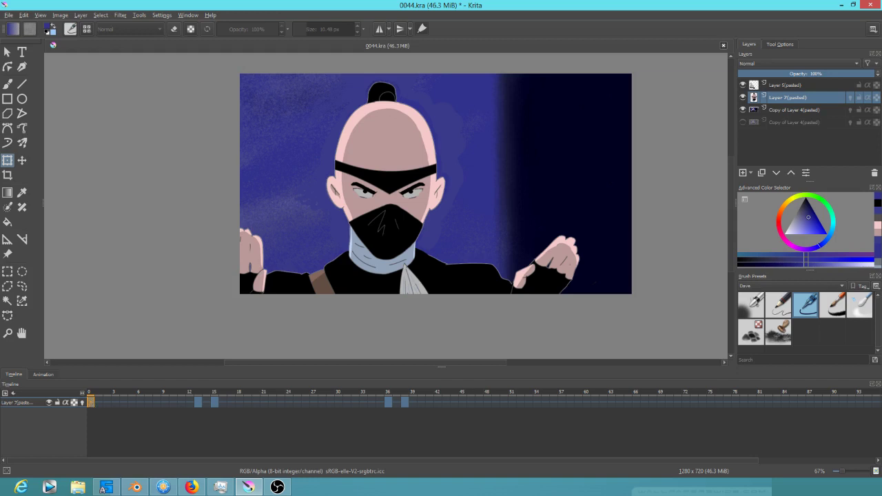
# Step: Switch to Blender and play the existing "My sincere apologies" shot in the opening scene video edit to check its timing
pyautogui.click(136, 487)
pyautogui.moveTo(365, 139); pyautogui.dragTo(403, 123)
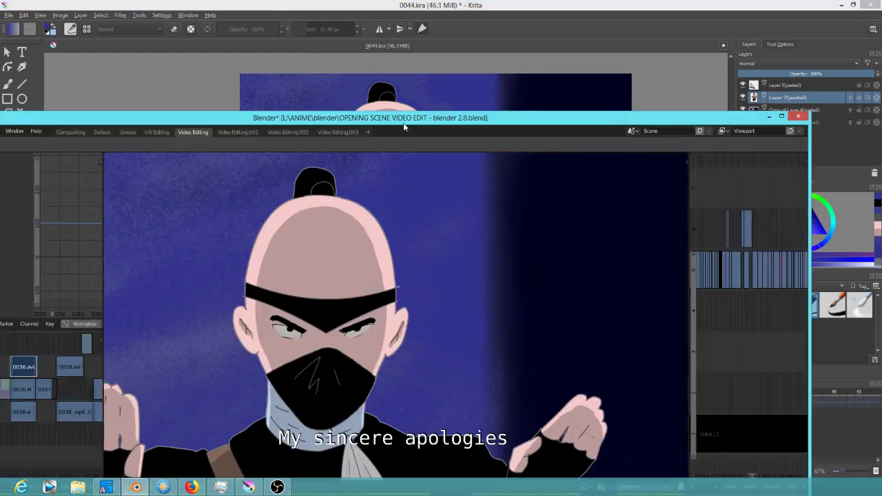
pyautogui.doubleClick(405, 119)
pyautogui.click(329, 392)
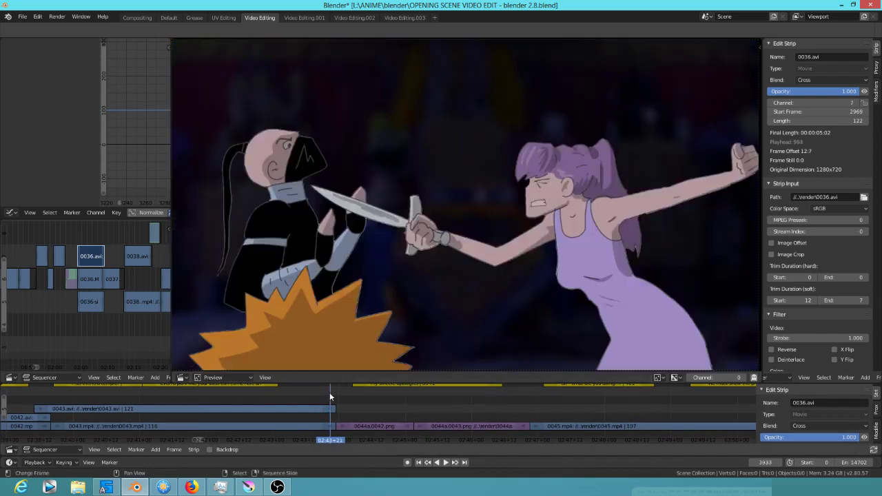
pyautogui.press('space')
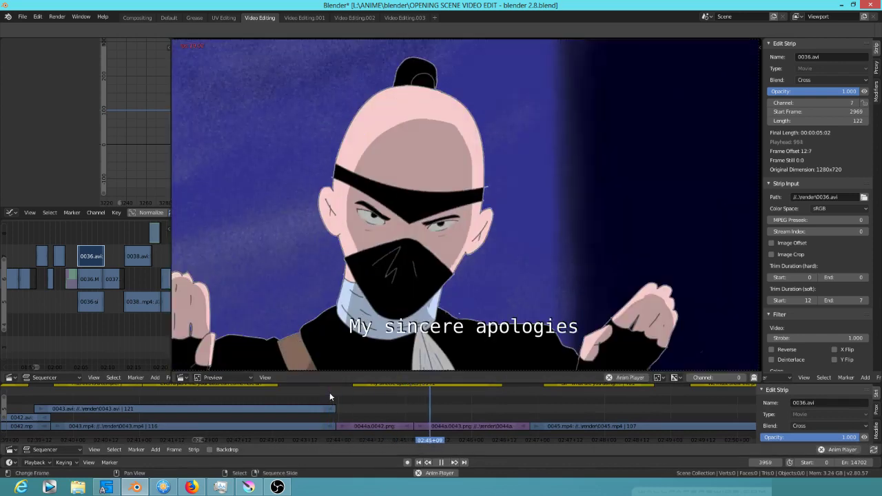
pyautogui.press('space')
pyautogui.moveTo(346, 400); pyautogui.dragTo(372, 386)
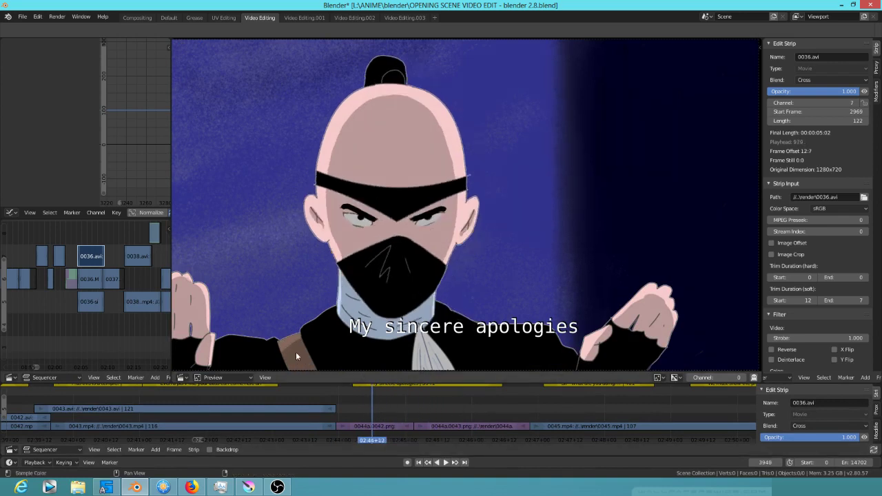
pyautogui.moveTo(744, 6); pyautogui.dragTo(721, 12)
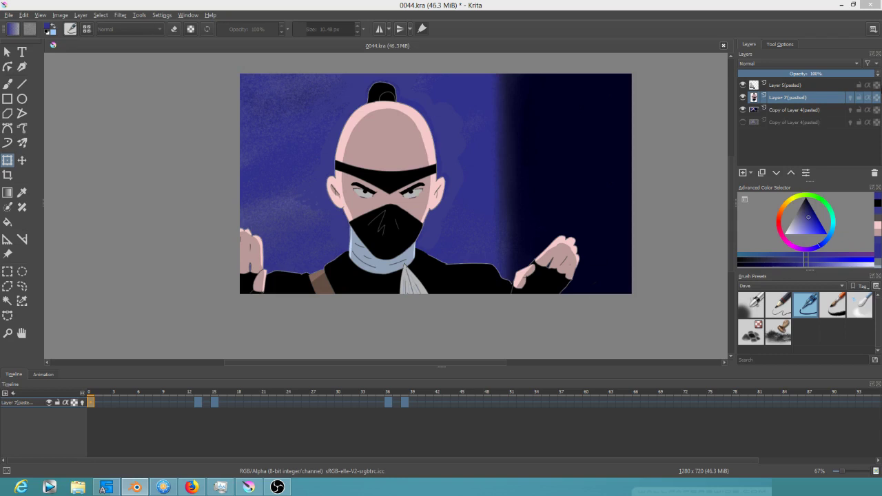
# Step: In Krita, set the animation's end frame to 72 and save 0044.kra
pyautogui.click(44, 375)
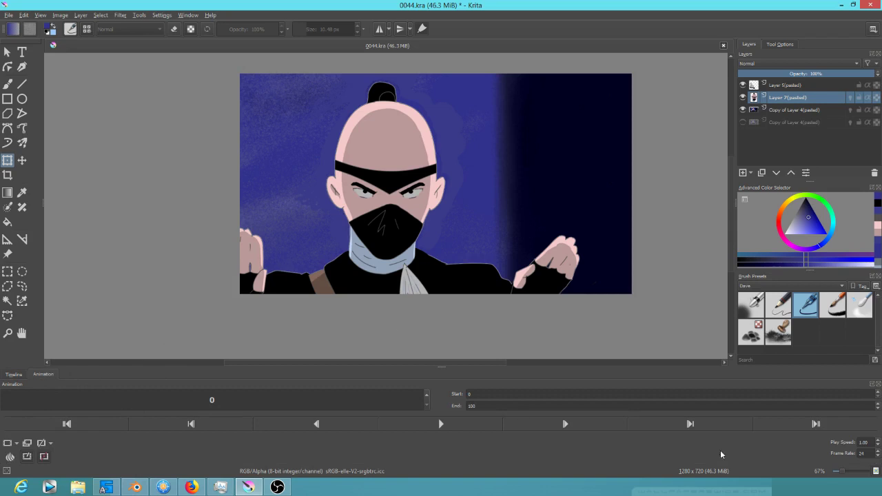
pyautogui.doubleClick(487, 406)
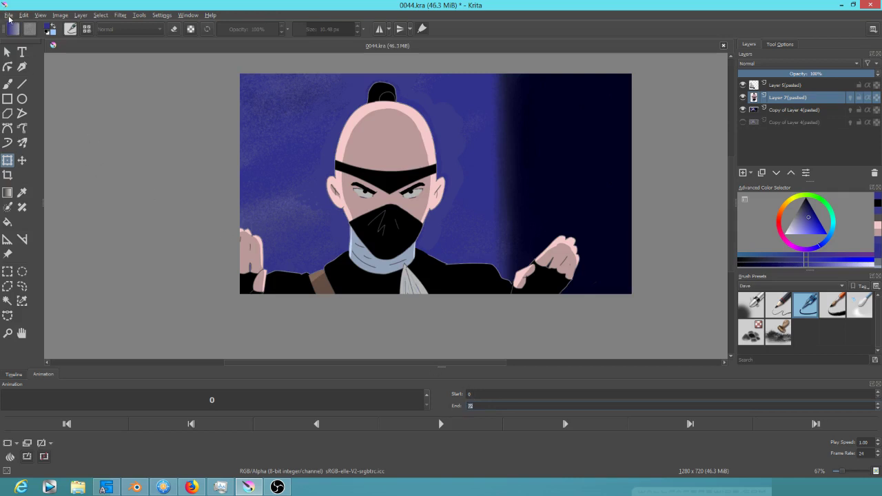
pyautogui.click(12, 376)
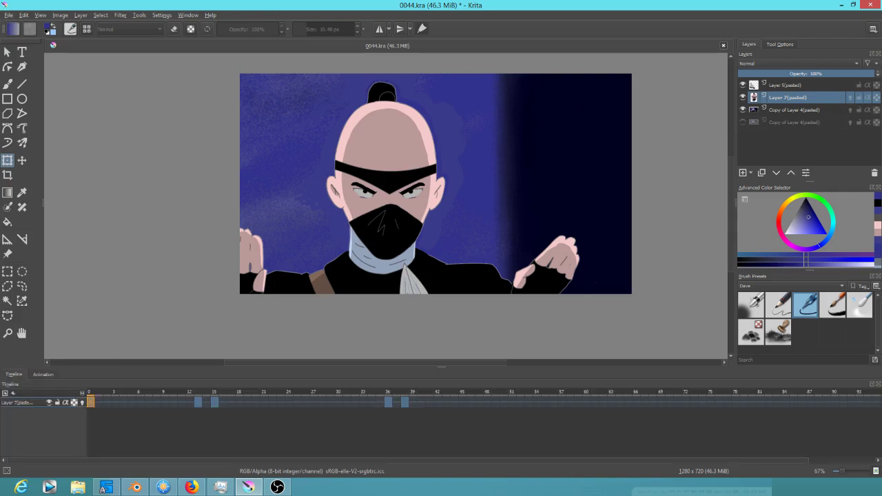
pyautogui.click(9, 15)
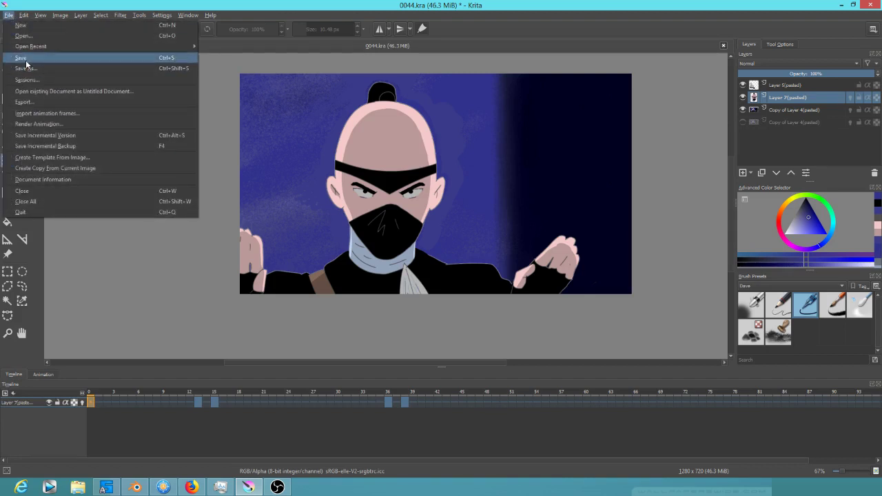
pyautogui.click(26, 61)
# Step: Render frames 0 to 72 as the MPEG-4 video 0044.mp4 in the ANIME/render/conversions folder
pyautogui.click(9, 15)
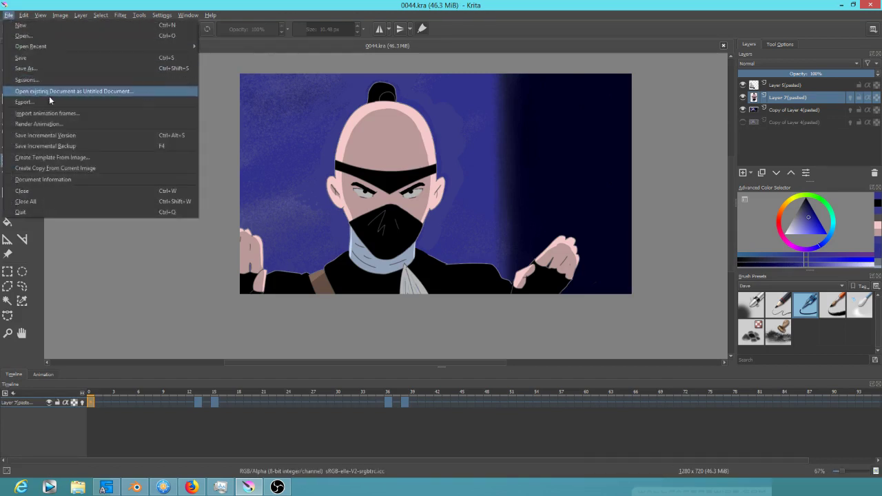
pyautogui.click(48, 123)
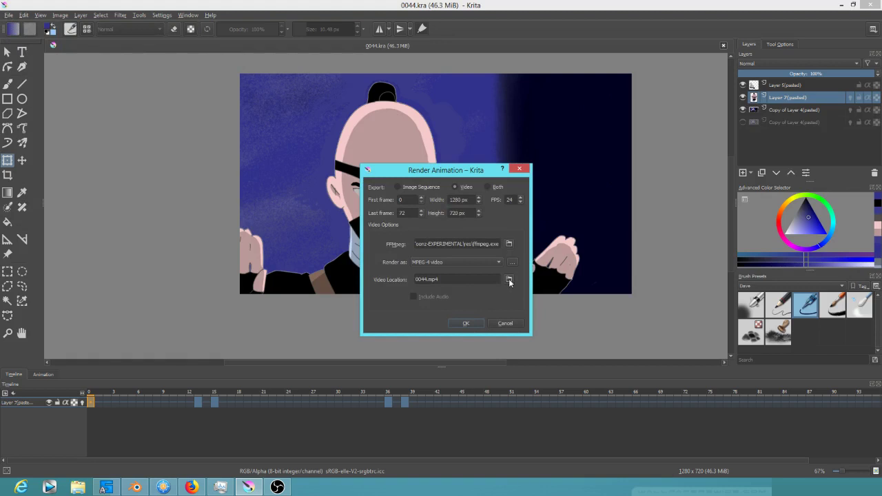
pyautogui.click(509, 279)
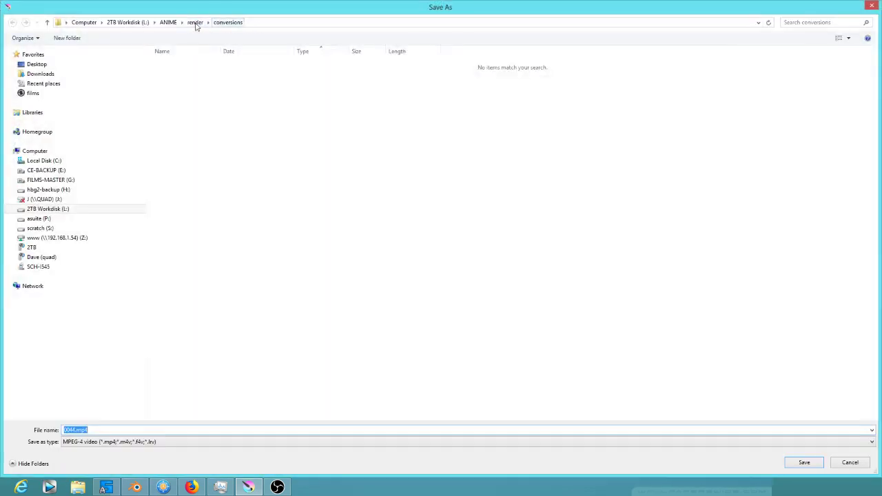
pyautogui.click(815, 464)
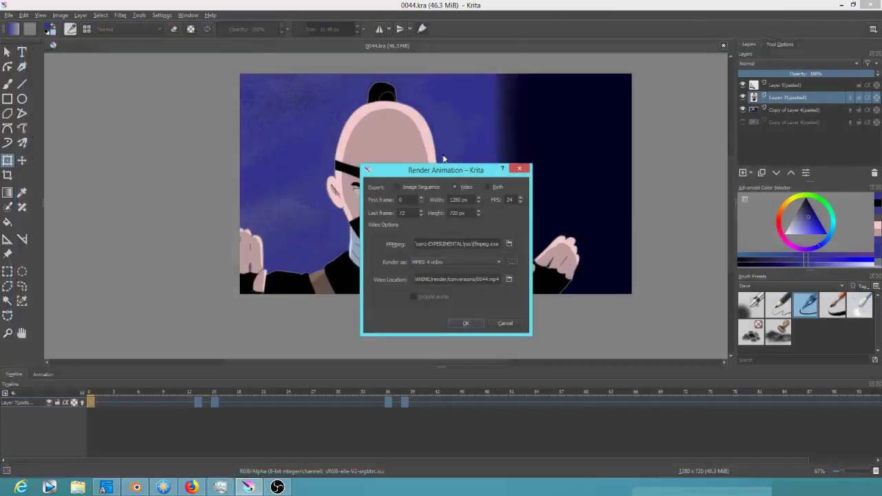
pyautogui.click(465, 323)
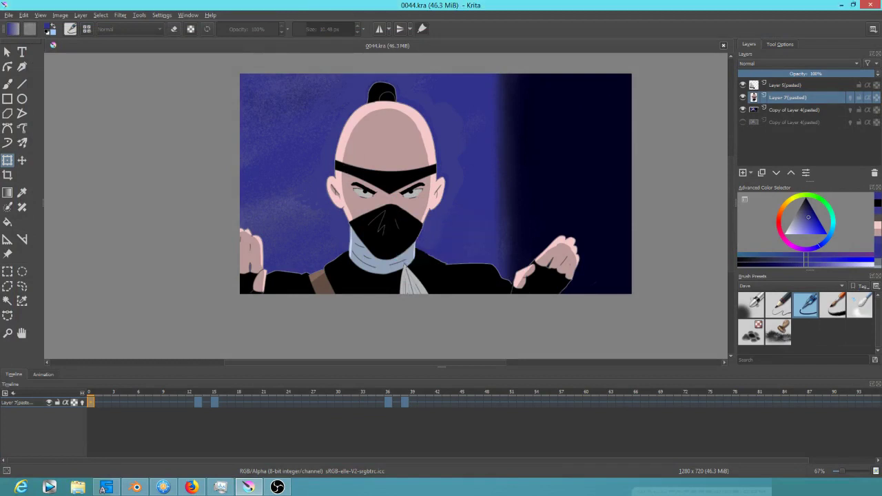
# Step: Switch to FreeCommander XE and run mjpeg.bat in the conversions folder to convert 0044.mp4 to AVI
pyautogui.click(163, 487)
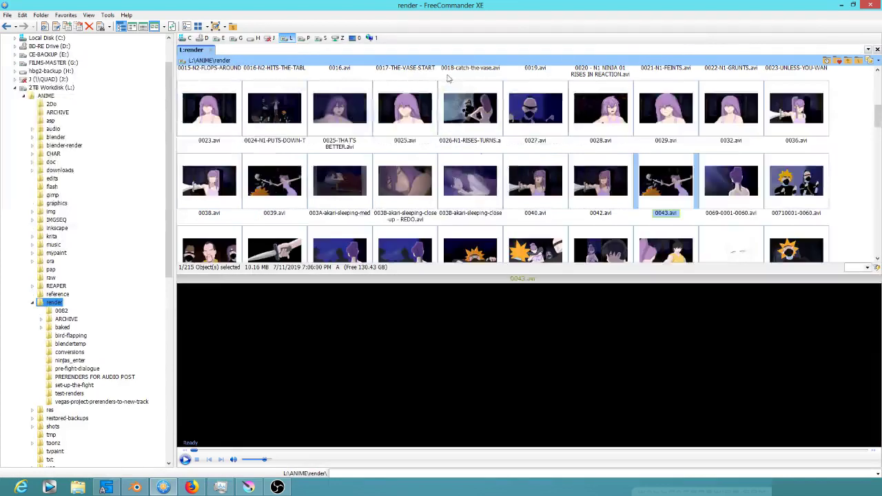
pyautogui.click(75, 353)
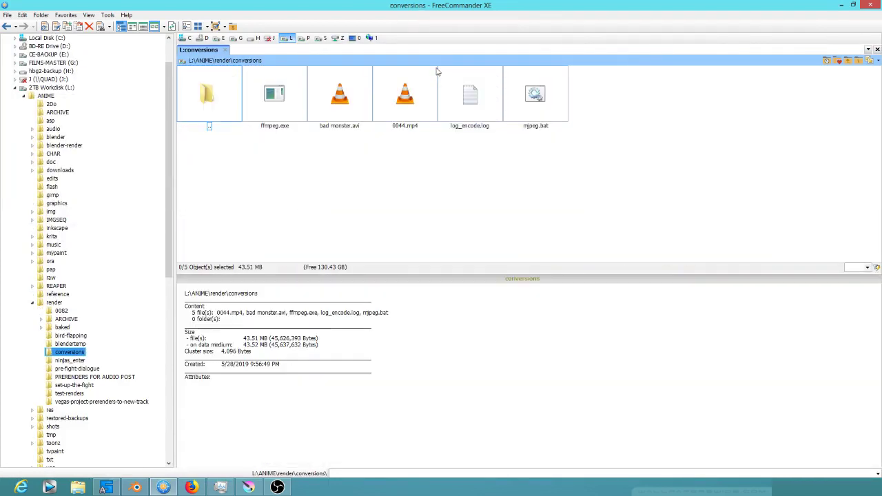
pyautogui.click(540, 102)
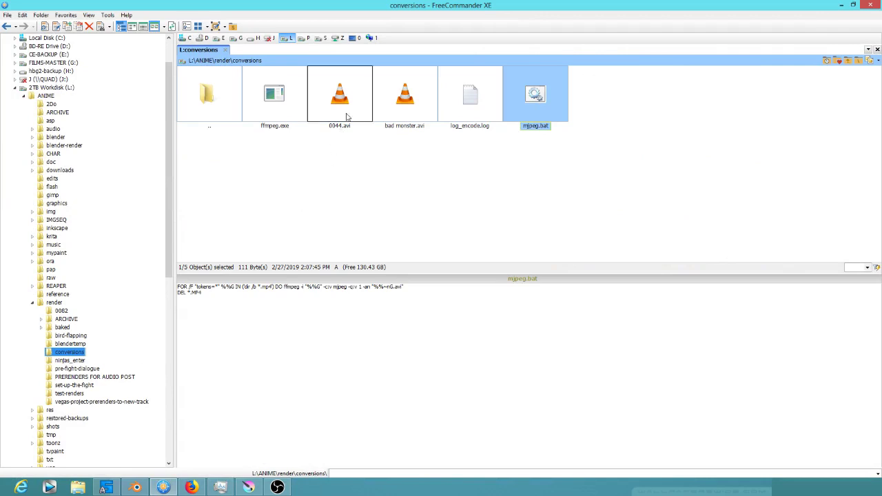
# Step: Move 0044.avi from the conversions folder to the render folder and open that folder
pyautogui.click(346, 117)
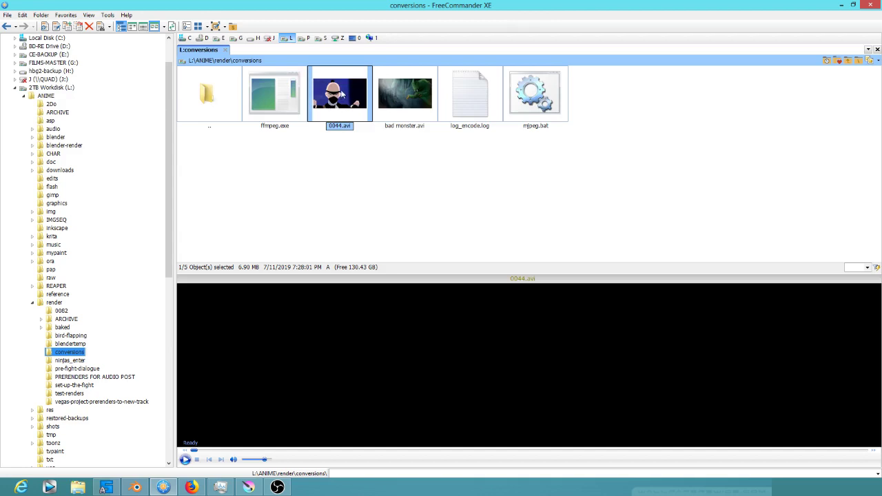
pyautogui.moveTo(341, 94); pyautogui.dragTo(60, 305)
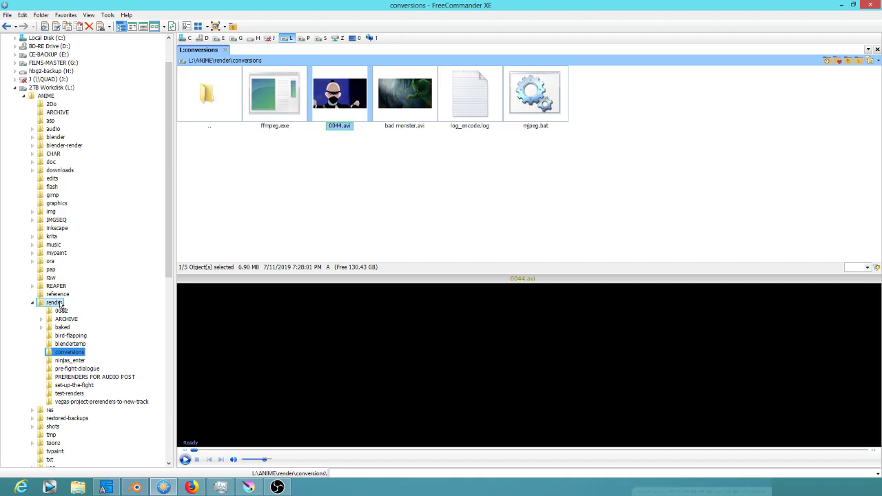
pyautogui.moveTo(60, 306); pyautogui.dragTo(60, 305)
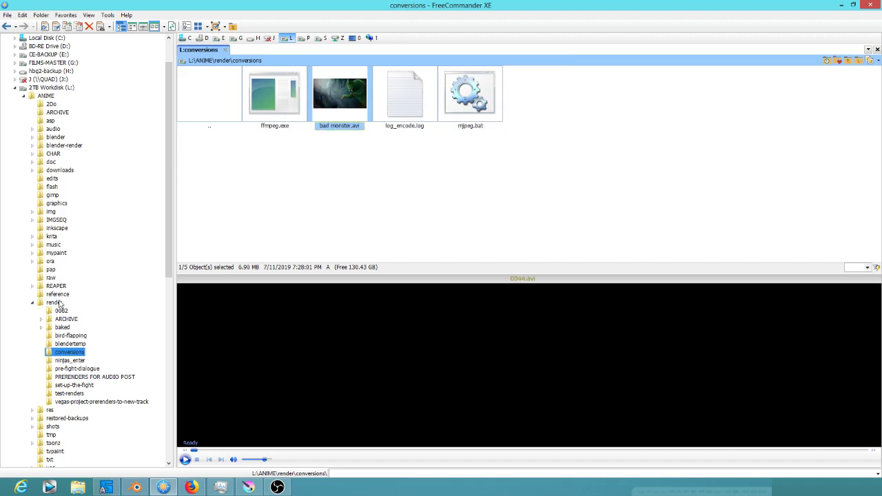
pyautogui.click(57, 304)
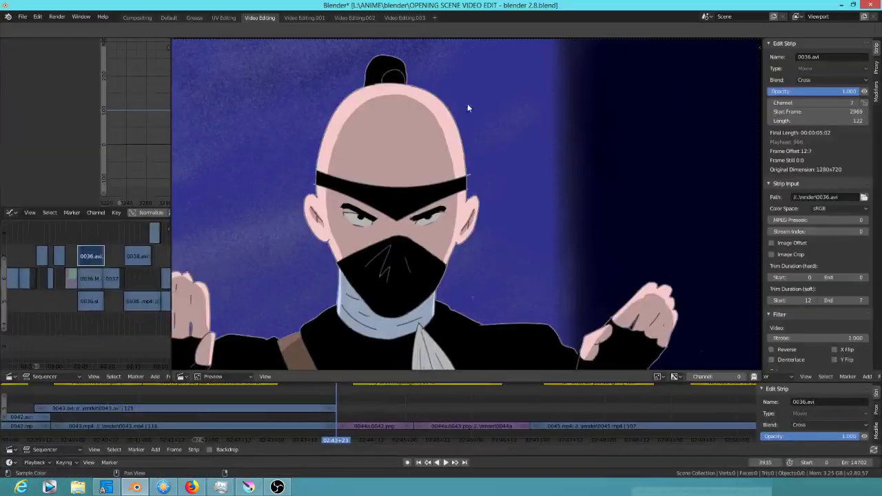
pyautogui.click(296, 392)
pyautogui.press('space')
pyautogui.moveTo(327, 394)
pyautogui.mouseDown()
pyautogui.moveTo(351, 396)
pyautogui.moveTo(328, 401)
pyautogui.moveTo(336, 402)
pyautogui.mouseUp()
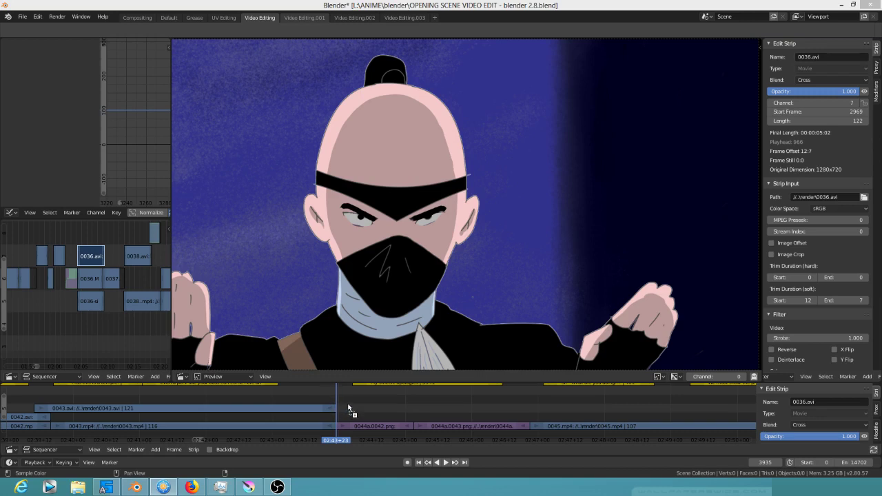
pyautogui.hotkey('ctrl', 'v')
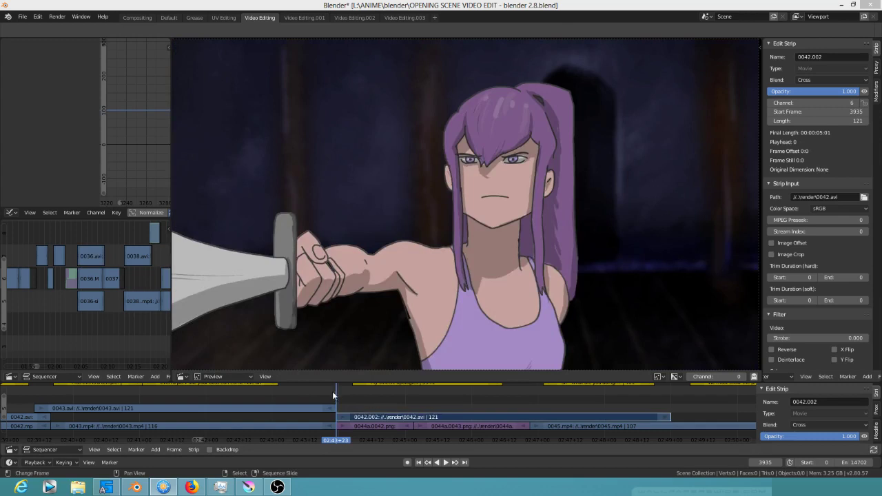
pyautogui.click(325, 394)
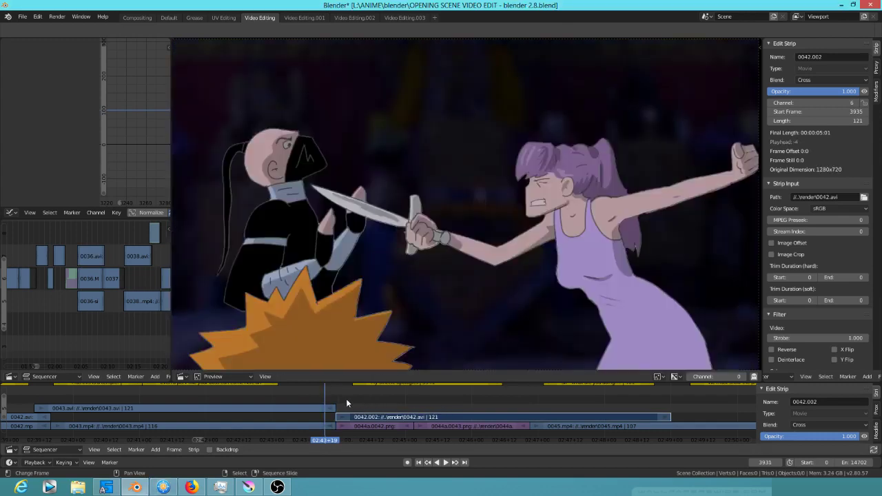
pyautogui.press('space')
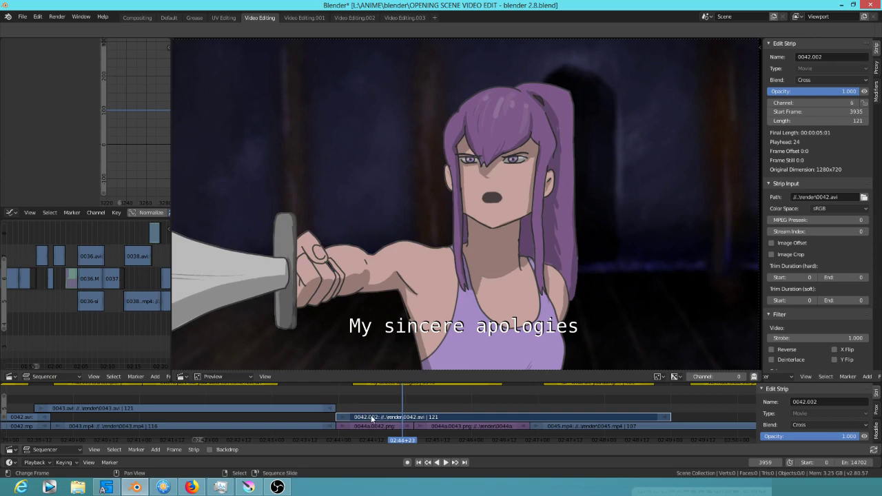
pyautogui.press('x')
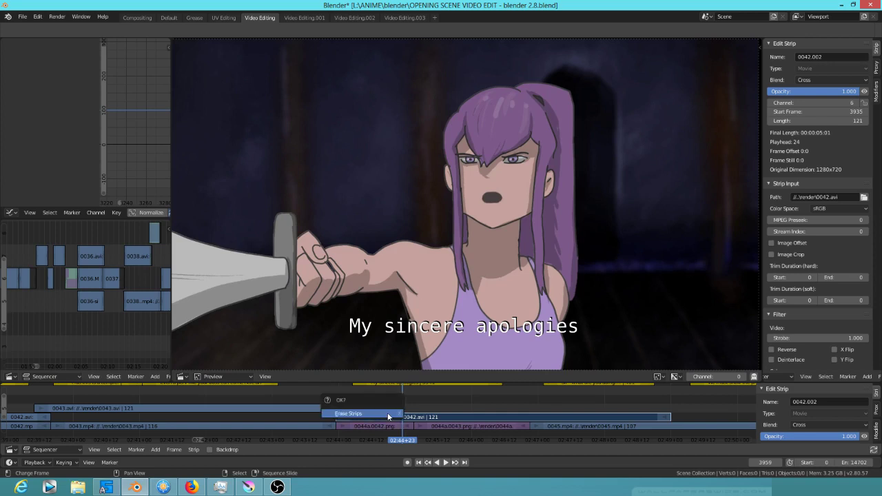
pyautogui.click(388, 415)
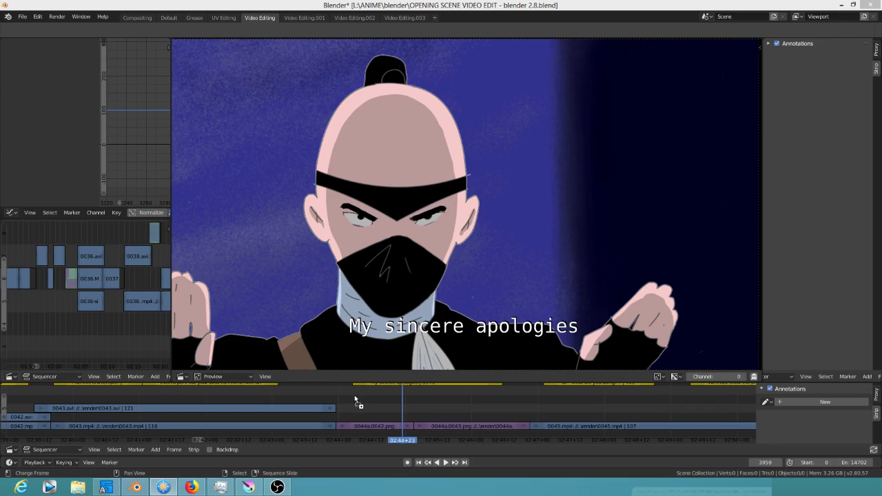
# Step: Add 0044.avi from the render folder to Blender's sequencer on channel 6, starting at frame 3935 above the 0044a image strips
pyautogui.moveTo(355, 402); pyautogui.dragTo(360, 402)
pyautogui.moveTo(432, 421); pyautogui.dragTo(365, 418)
pyautogui.click(365, 418)
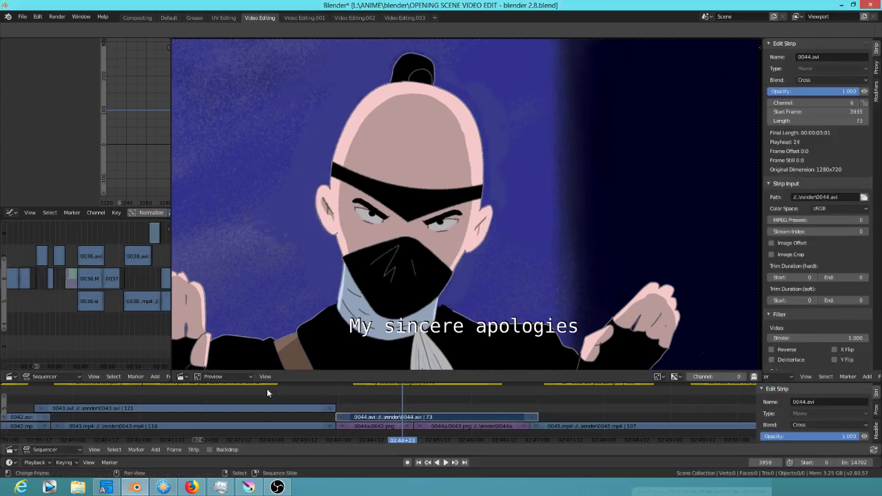
# Step: Play the edit repeatedly from shortly before the 0044.avi strip to review the head tilt and the cuts around it
pyautogui.click(274, 388)
pyautogui.press('space')
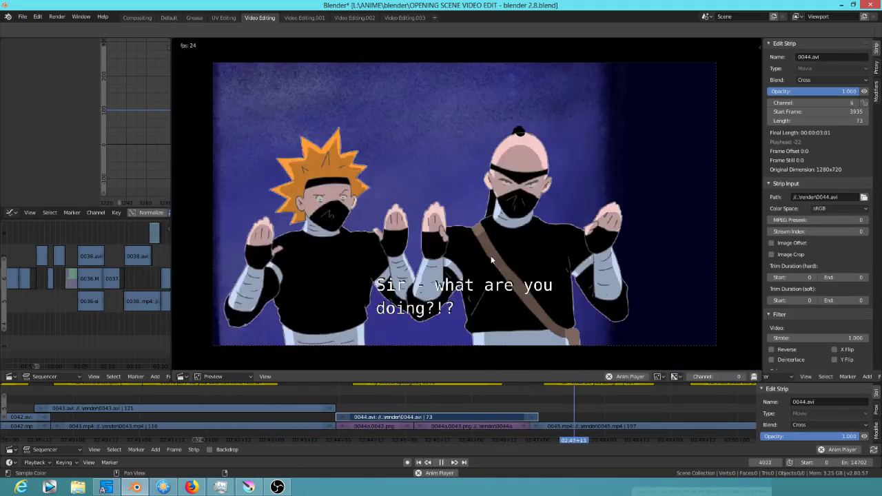
pyautogui.press('space')
pyautogui.click(317, 395)
pyautogui.press('space')
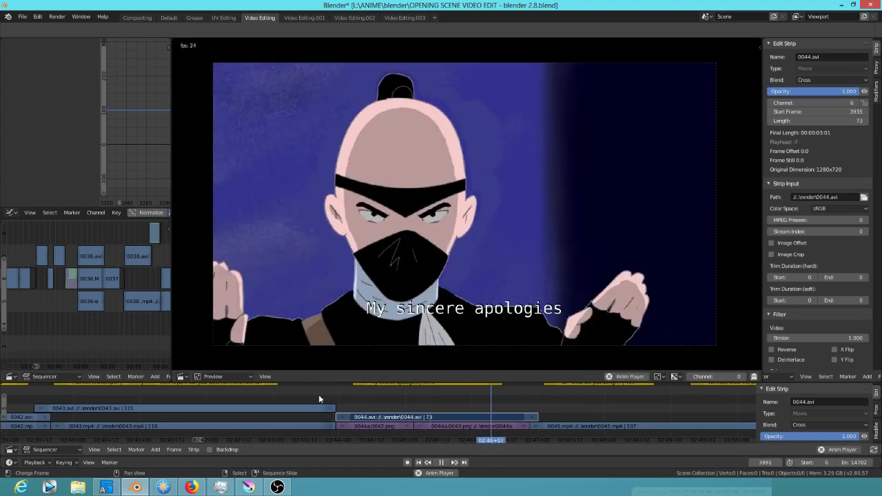
pyautogui.press('space')
pyautogui.click(330, 394)
pyautogui.press('space')
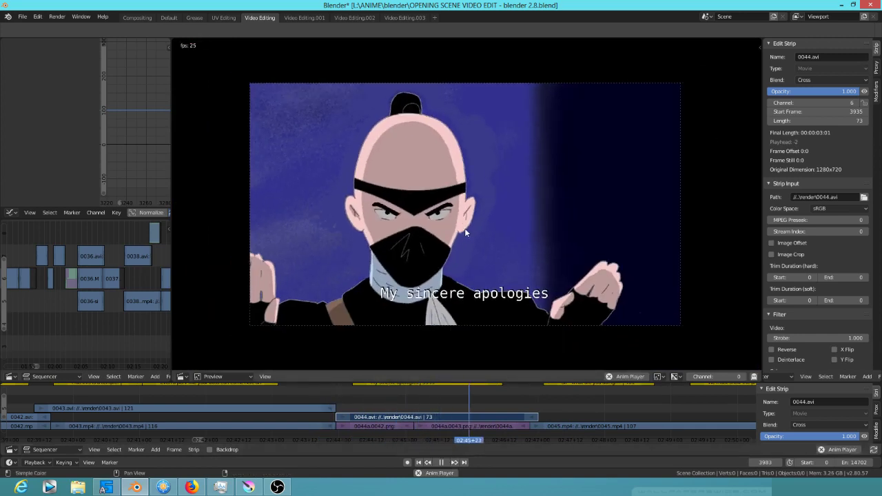
# Step: Stop playback, scrub back through the edit to the sleeping-girl shot and select its 0013.avi strip on channel 7
pyautogui.press('space')
pyautogui.scroll(-6, 470, 406)
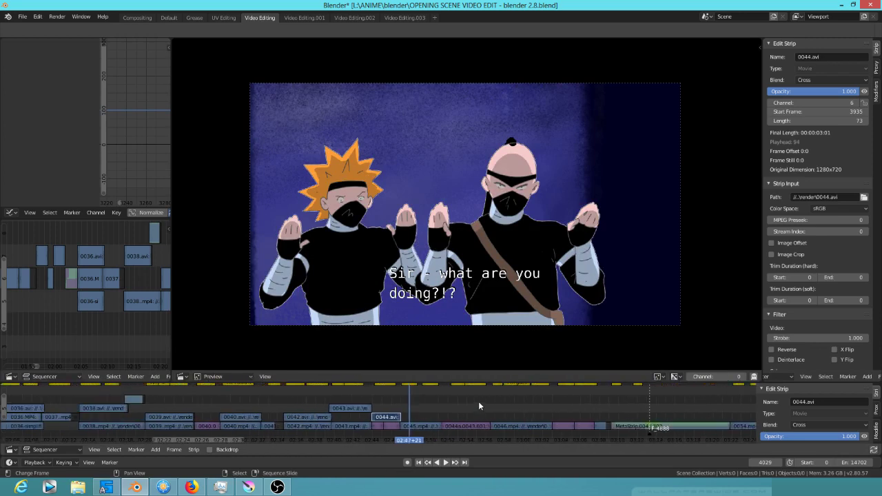
pyautogui.scroll(-3, 442, 407)
pyautogui.hscroll(-3, 615, 401)
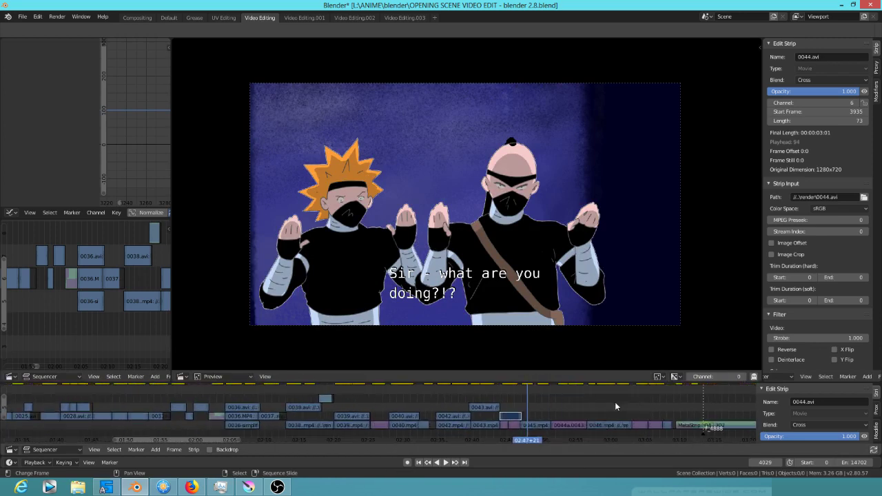
pyautogui.click(115, 401)
pyautogui.hscroll(-5, 126, 401)
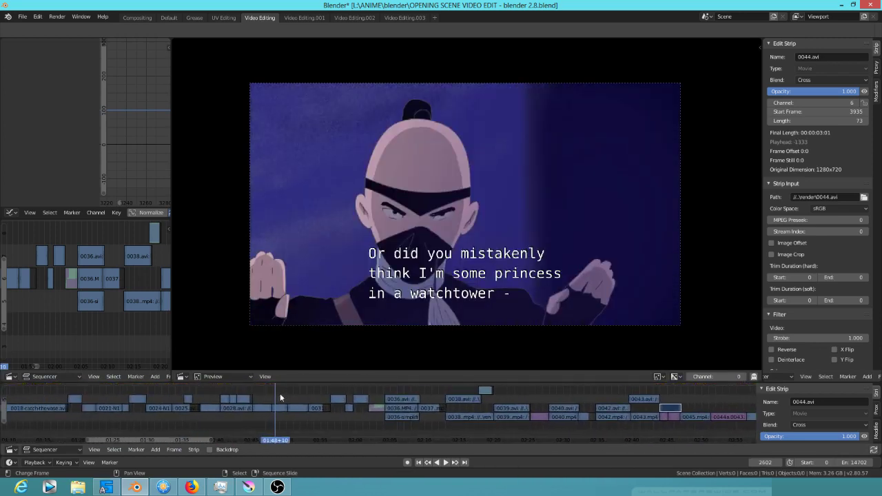
pyautogui.hscroll(-2, 203, 410)
pyautogui.moveTo(51, 397); pyautogui.dragTo(90, 401)
pyautogui.hscroll(-6, 138, 410)
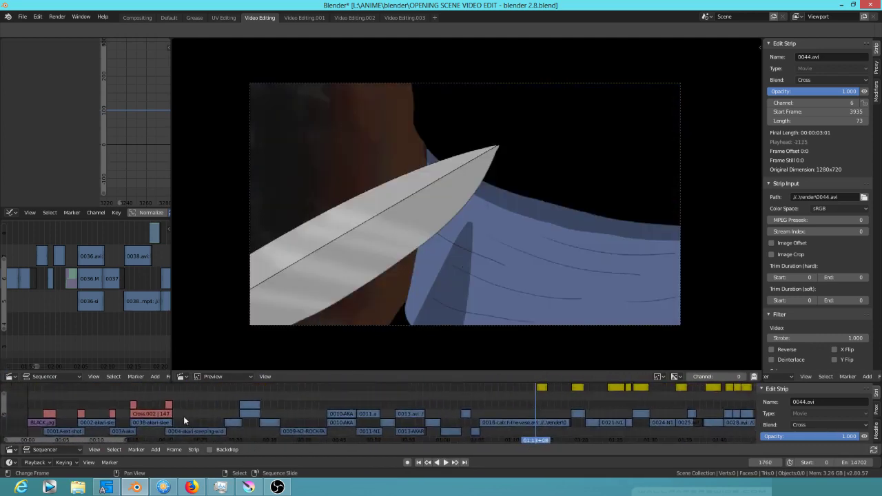
pyautogui.click(213, 413)
pyautogui.moveTo(214, 412); pyautogui.dragTo(409, 409)
pyautogui.click(409, 411)
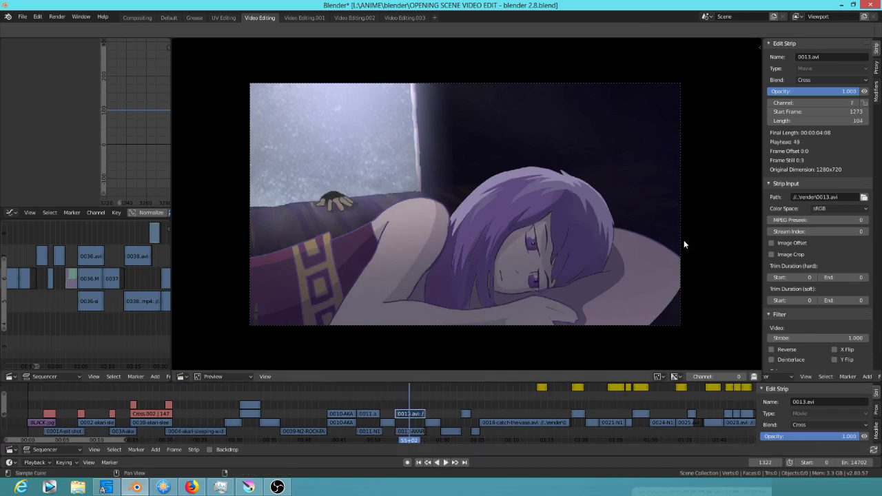
# Step: Mute the 0013.avi strip and play the earlier version of the sleeping-girl shot beneath it
pyautogui.click(864, 92)
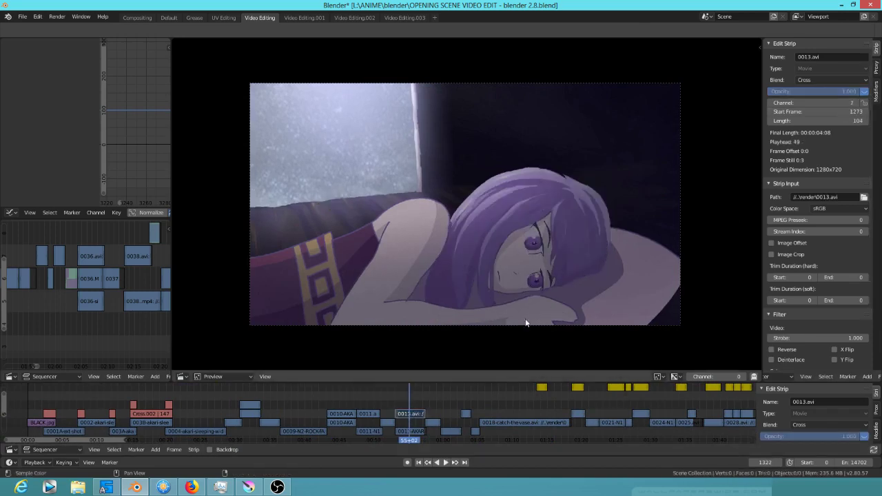
pyautogui.hotkey('shift', 'ctrl', 'space')
pyautogui.scroll(3, 395, 389)
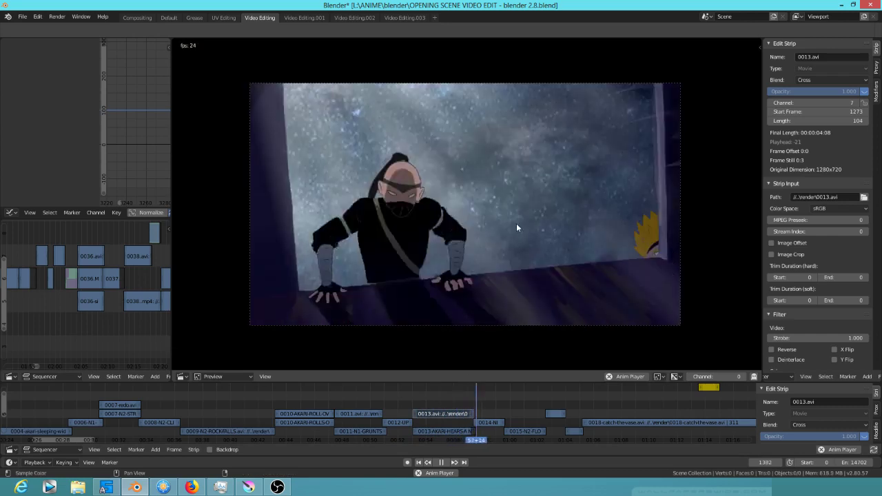
pyautogui.press('space')
pyautogui.click(422, 403)
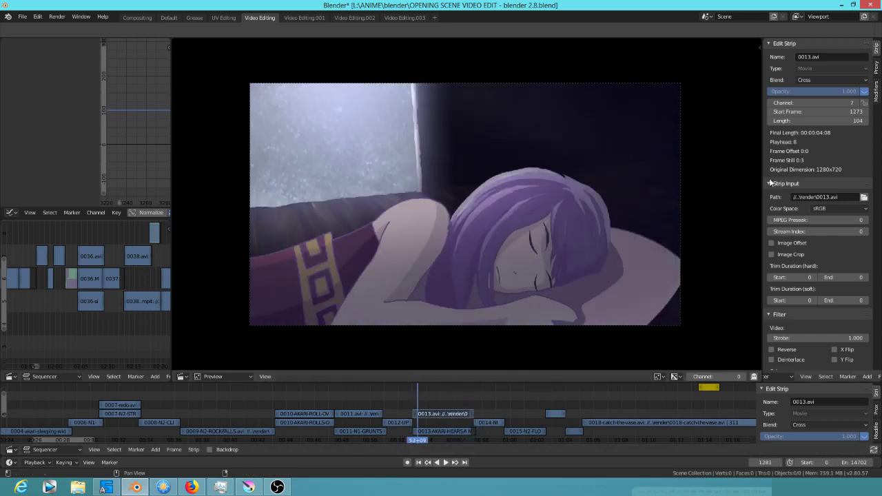
# Step: Unmute the 0013.avi strip, inspect the picture up close, and play the shot from just before the strip
pyautogui.click(864, 93)
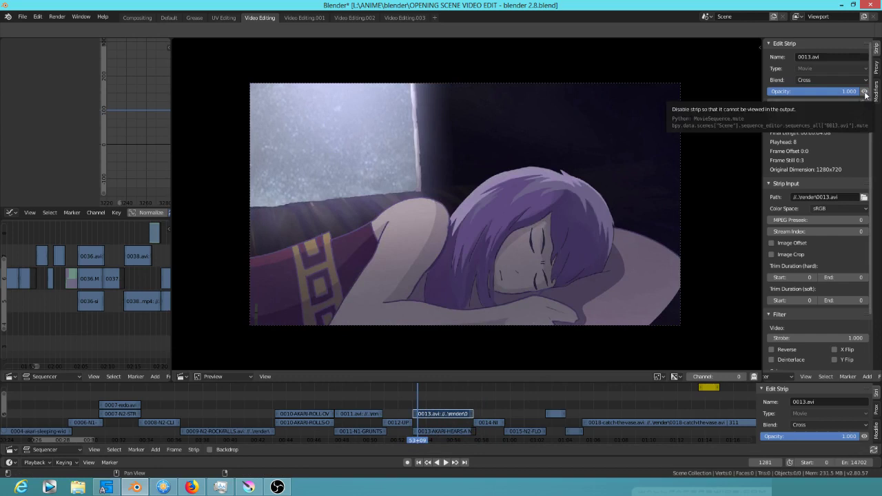
pyautogui.scroll(2, 598, 205)
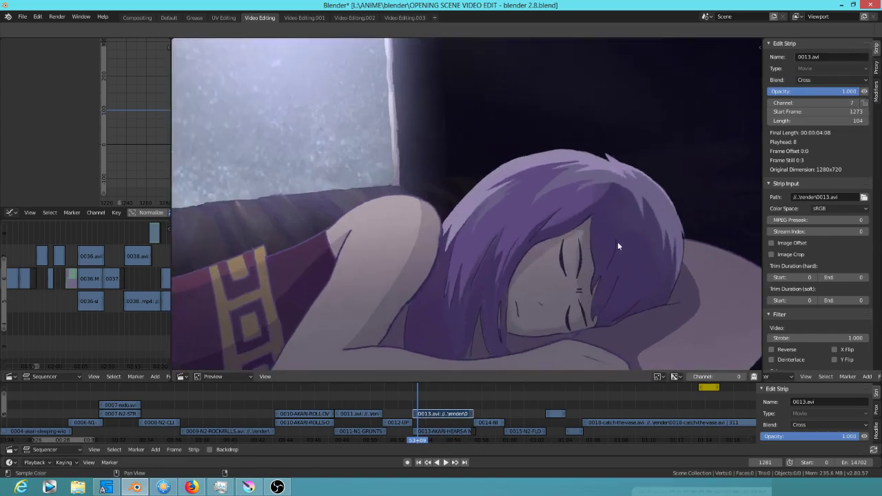
pyautogui.scroll(-3, 651, 249)
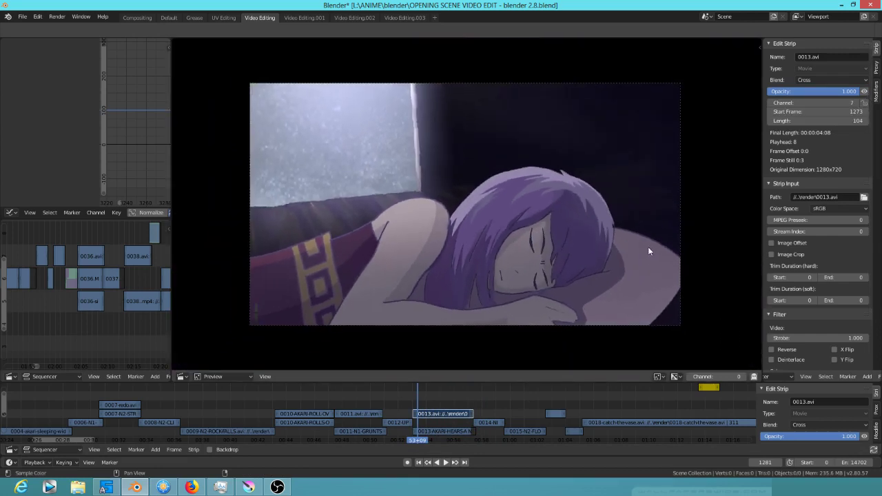
pyautogui.click(377, 391)
pyautogui.press('space')
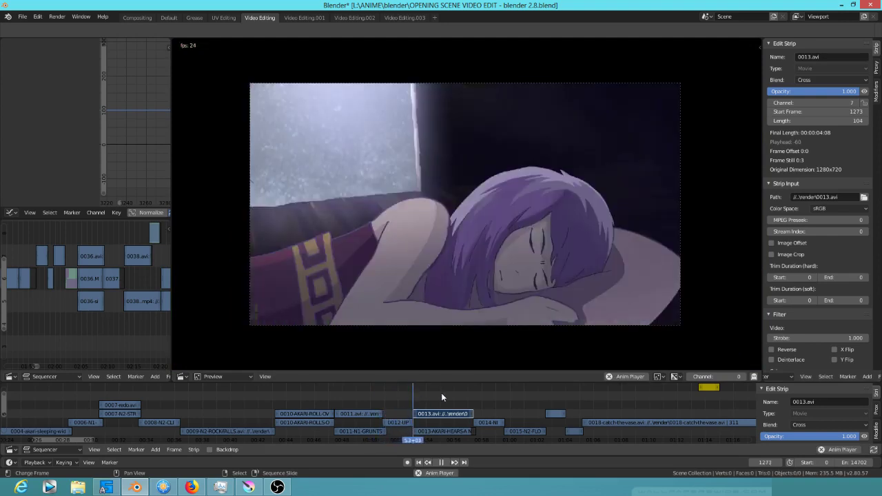
pyautogui.click(410, 394)
pyautogui.press('space')
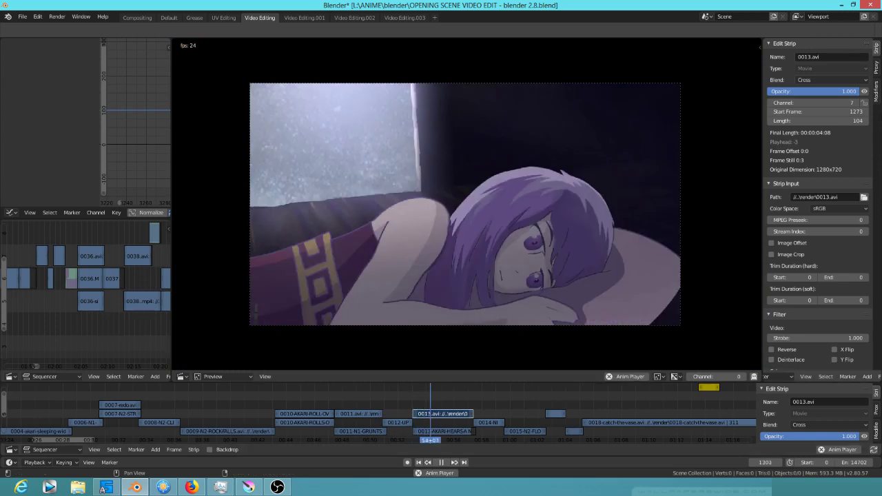
# Step: Mute and unmute 0013.avi while replaying the sleeping-girl shot to compare the two versions, ending with the strip enabled
pyautogui.click(416, 398)
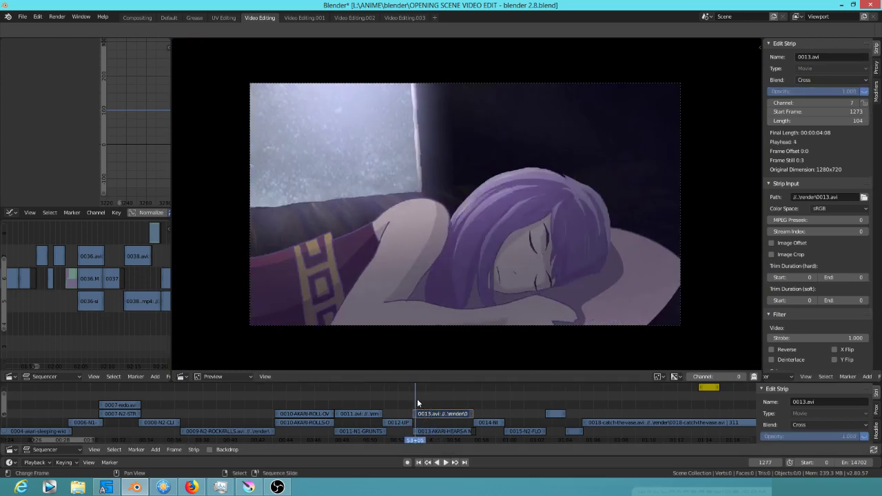
pyautogui.press('space')
pyautogui.press('space')
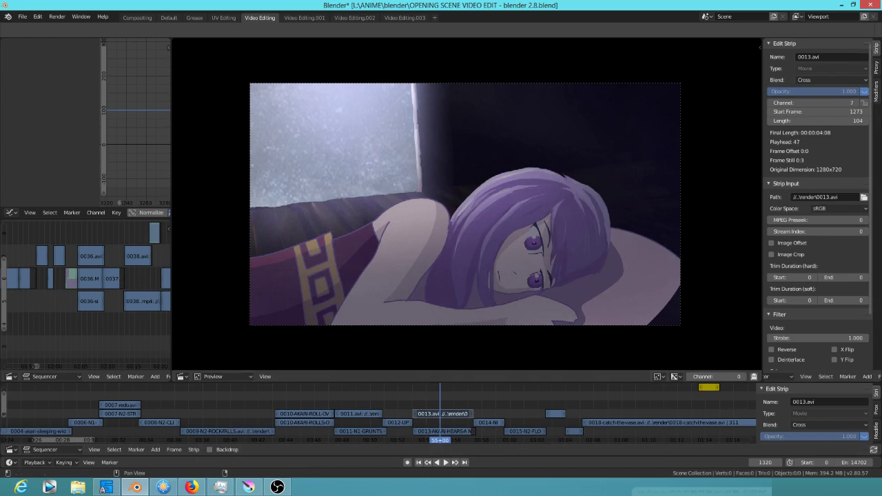
pyautogui.click(408, 396)
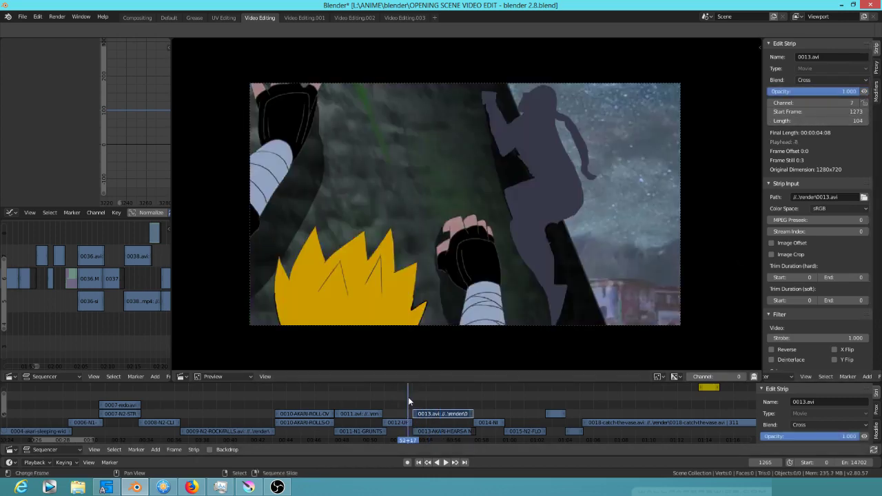
pyautogui.press('space')
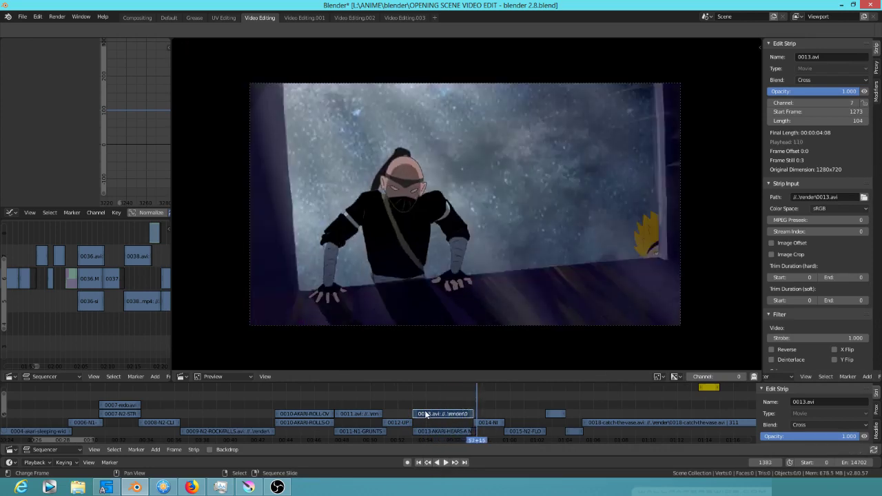
pyautogui.click(448, 395)
pyautogui.moveTo(448, 395); pyautogui.dragTo(450, 395)
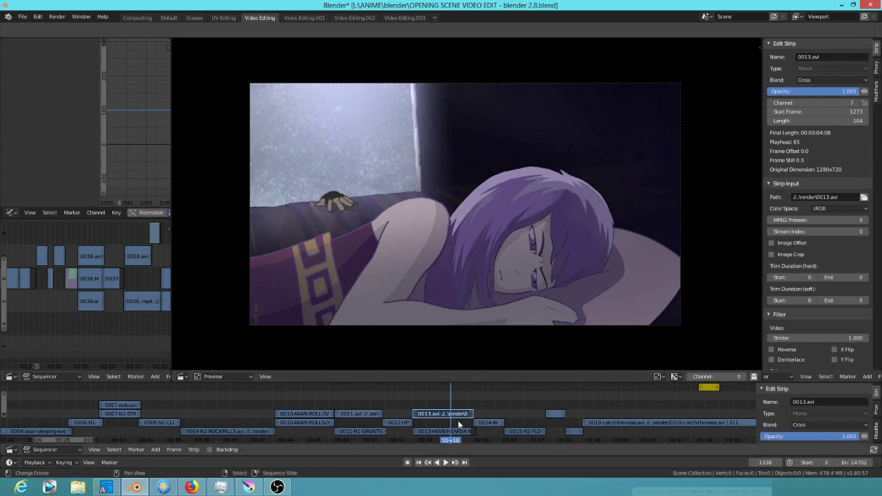
# Step: Scrub forward to the "My sincere apologies" shot and play the edit through to the following bald ninja close-up
pyautogui.click(594, 399)
pyautogui.scroll(-8, 610, 402)
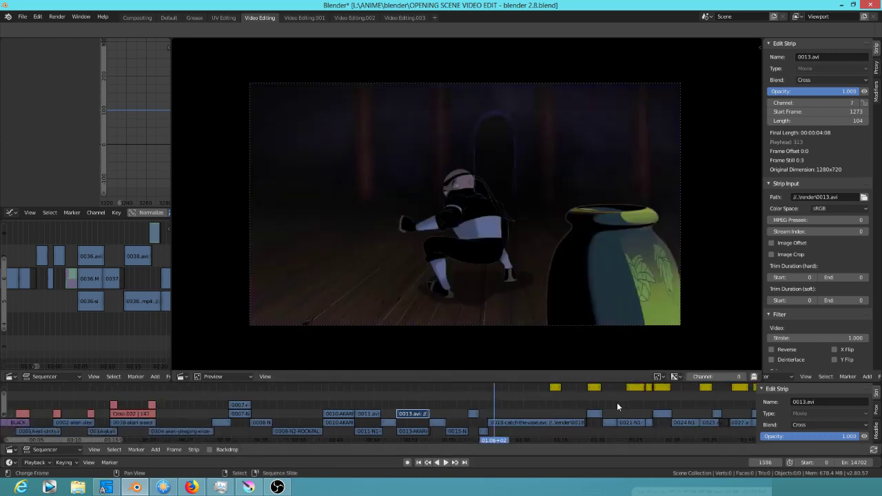
pyautogui.moveTo(667, 403); pyautogui.dragTo(413, 409)
pyautogui.scroll(4, 420, 412)
pyautogui.press('space')
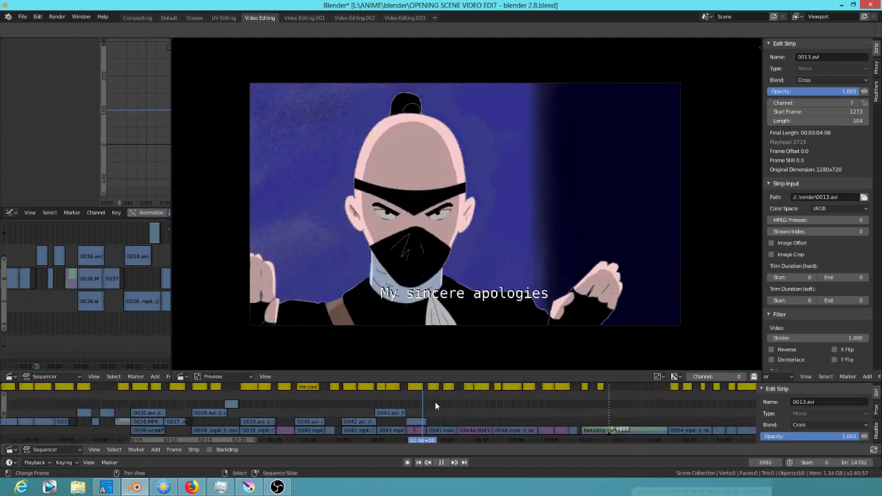
pyautogui.moveTo(425, 412); pyautogui.dragTo(478, 426)
pyautogui.press('space')
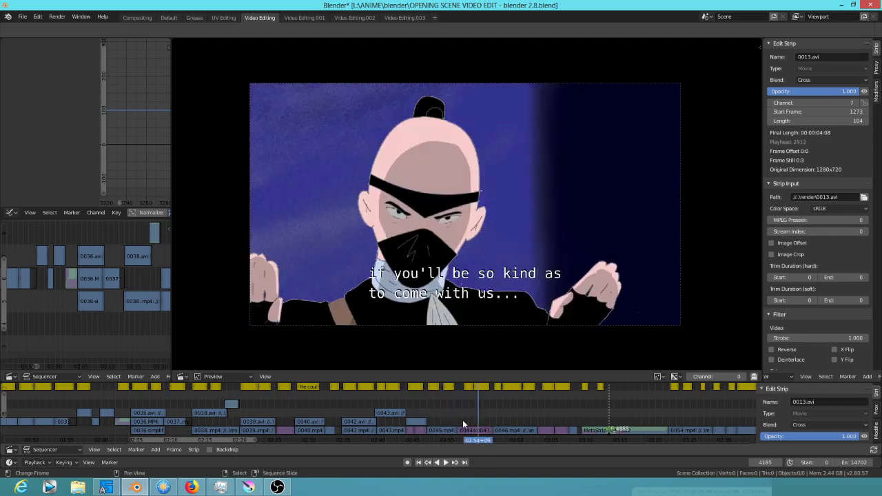
# Step: Compare the 0044.avi close-up with the second bald ninja close-up, replay the head tilt, and select the 0044.avi strip
pyautogui.moveTo(421, 420); pyautogui.dragTo(418, 411)
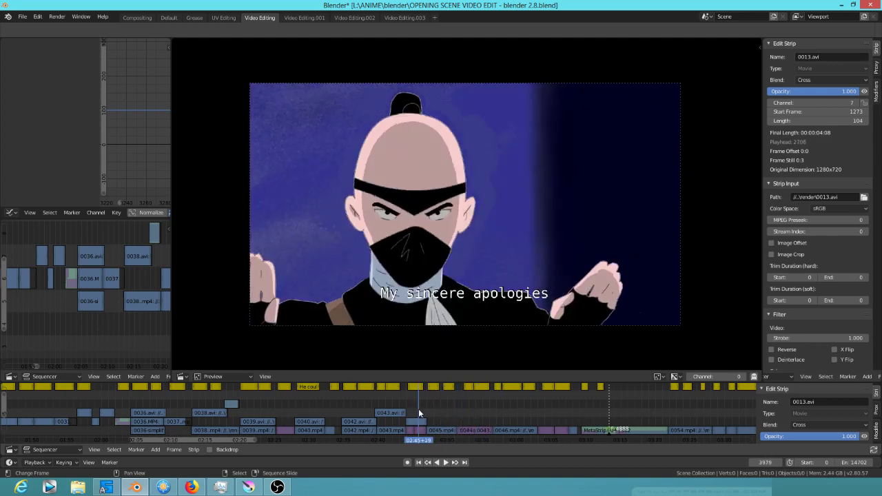
pyautogui.click(472, 415)
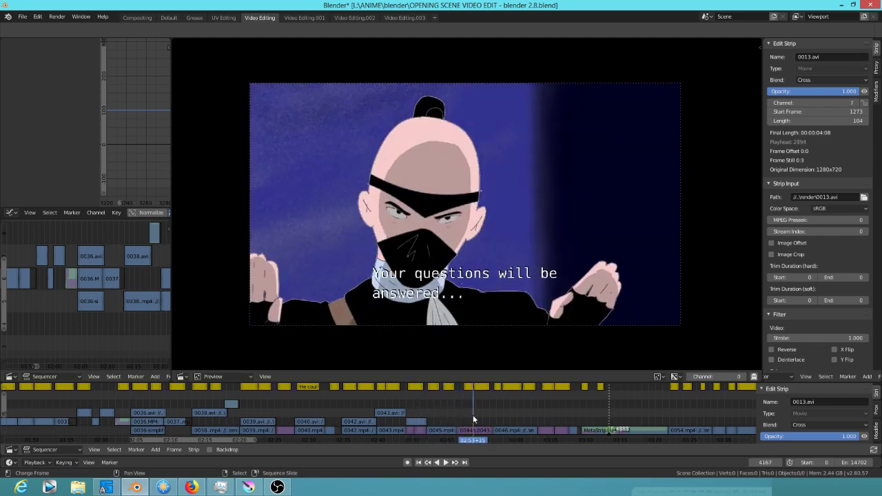
pyautogui.click(417, 405)
pyautogui.scroll(3, 419, 405)
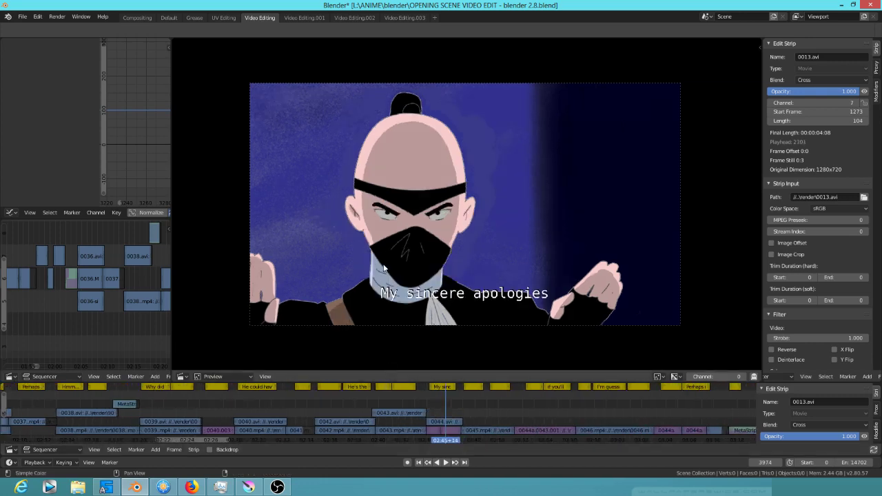
pyautogui.scroll(2, 394, 247)
pyautogui.scroll(-2, 394, 247)
pyautogui.press('space')
pyautogui.moveTo(491, 414); pyautogui.dragTo(448, 425)
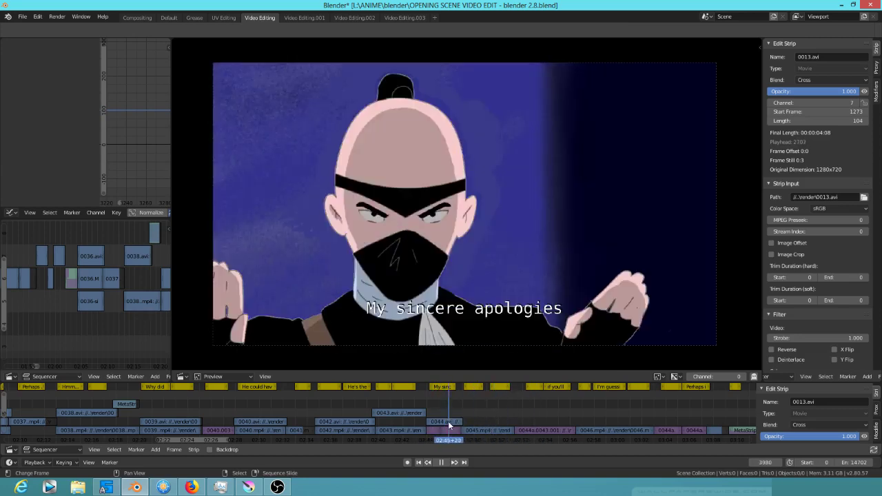
pyautogui.click(449, 425)
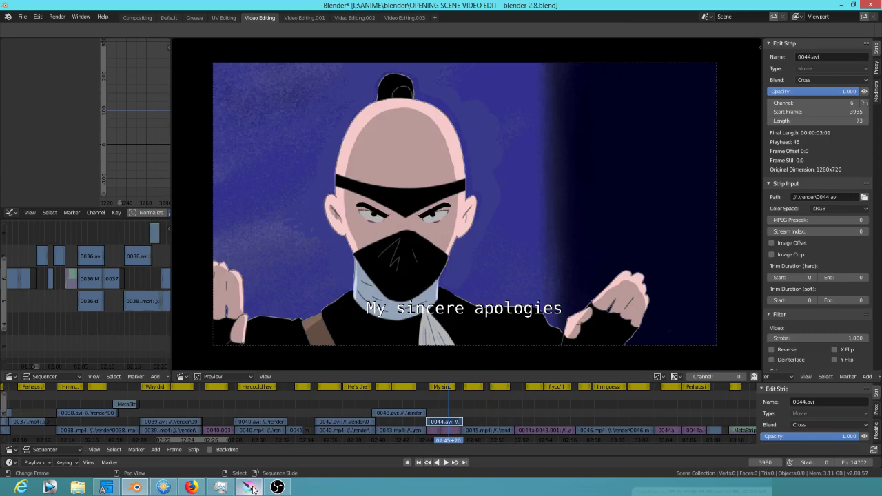
# Step: Check the start and end frames of the second close-up between 0045.mp4 and 0046.mp4, and select its 0044a.0043.001 image strip
pyautogui.click(511, 412)
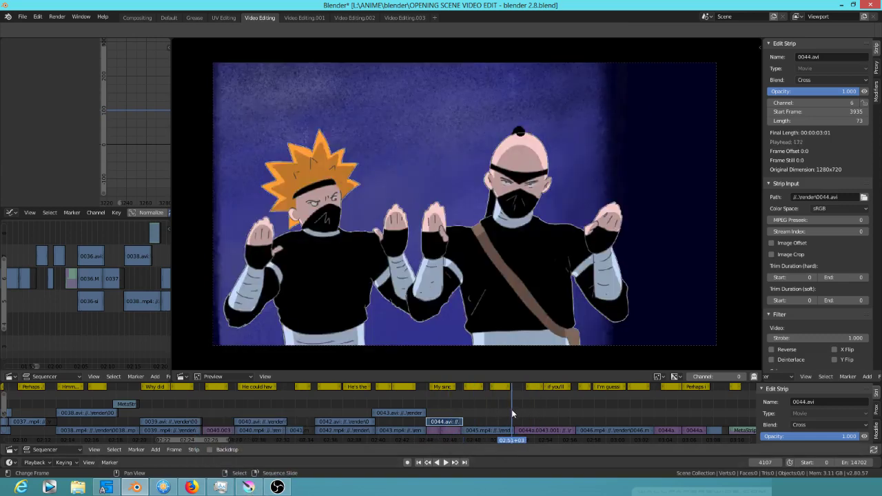
pyautogui.scroll(2, 530, 411)
pyautogui.moveTo(505, 411); pyautogui.dragTo(508, 413)
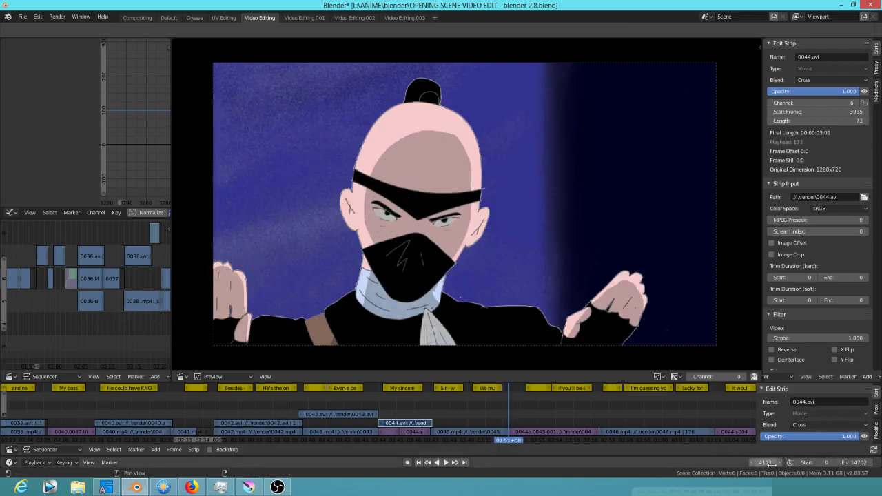
pyautogui.click(598, 418)
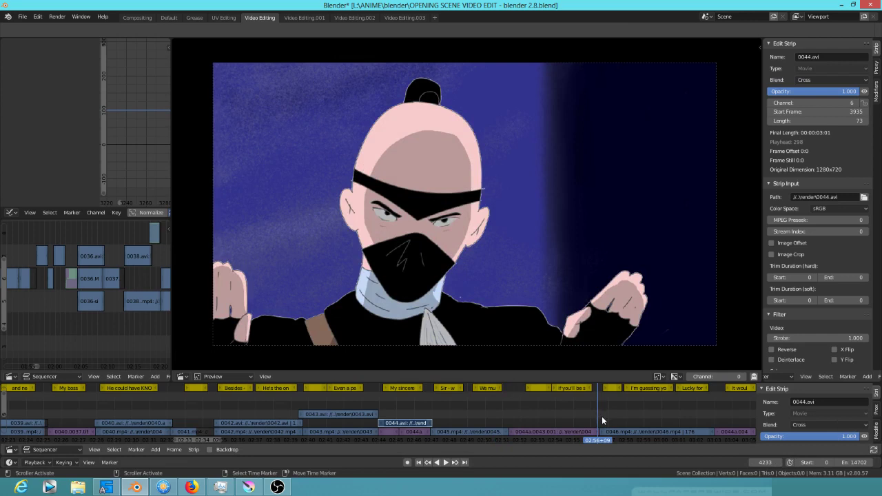
pyautogui.click(508, 418)
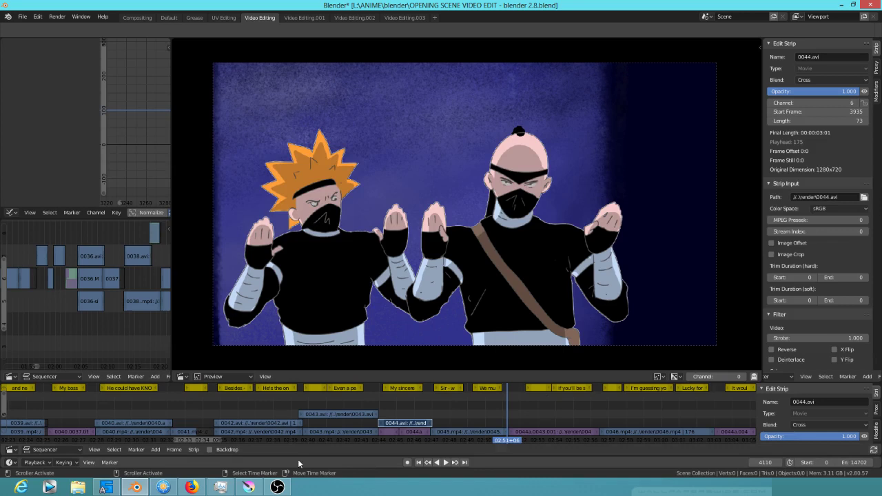
pyautogui.scroll(1, 546, 427)
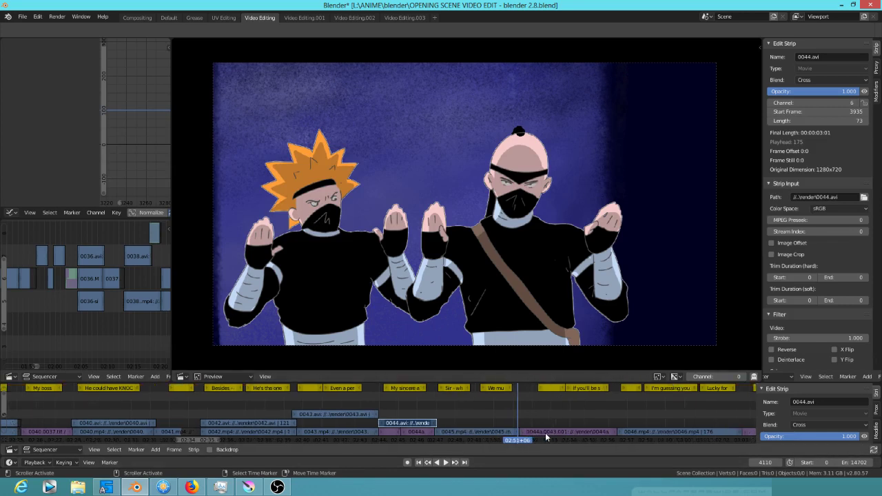
pyautogui.click(458, 433)
pyautogui.click(651, 431)
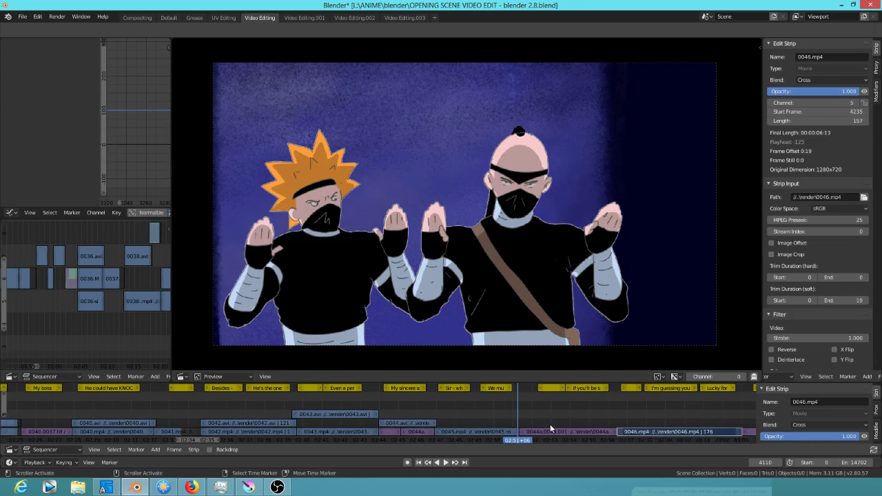
pyautogui.click(540, 431)
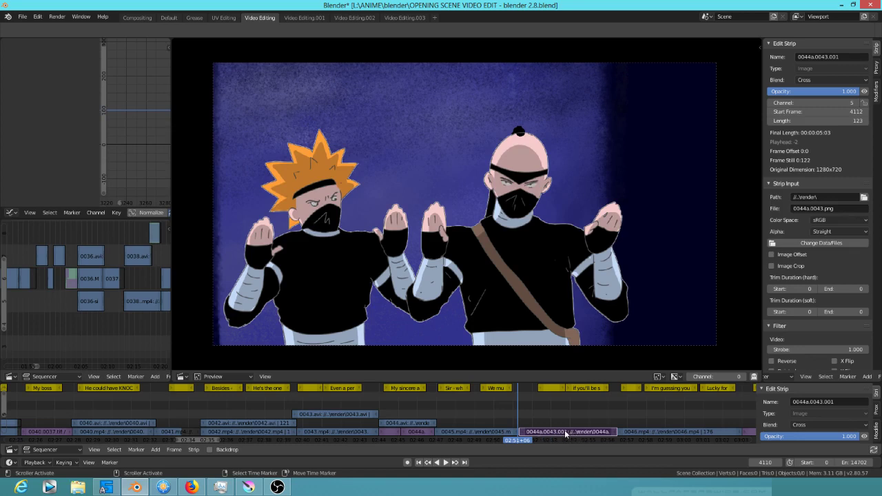
# Step: Play the 0044a.0043.001 shot twice and return the playhead to frame 4120 near its start
pyautogui.press('space')
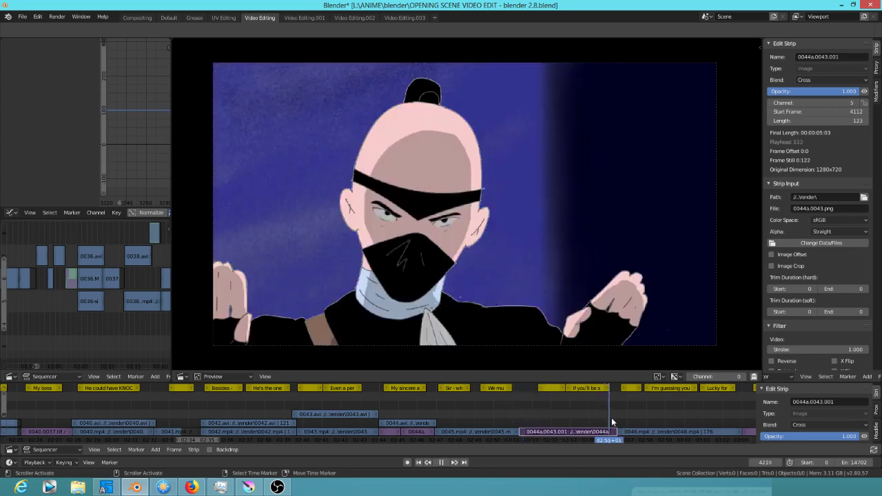
pyautogui.click(531, 420)
pyautogui.press('space')
pyautogui.click(525, 419)
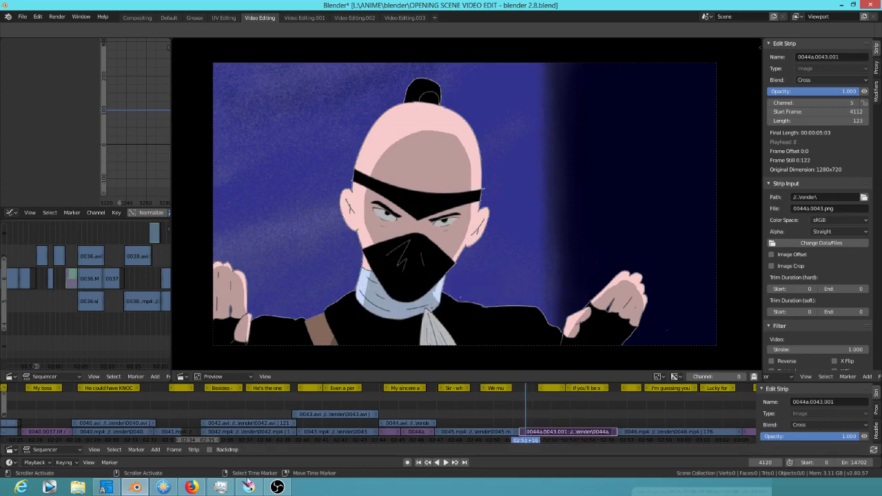
# Step: Switch to Krita and save the 0044.kra document as a new copy named 0044-A.kra
pyautogui.click(248, 487)
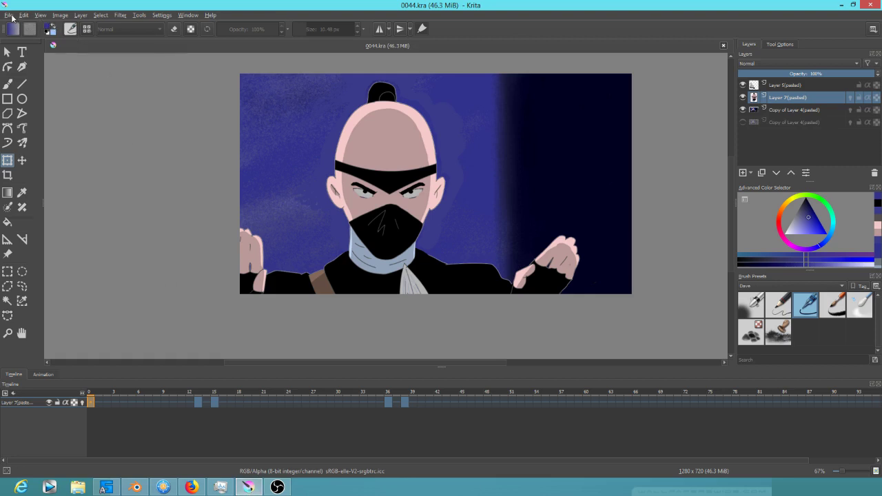
pyautogui.click(9, 15)
pyautogui.click(27, 68)
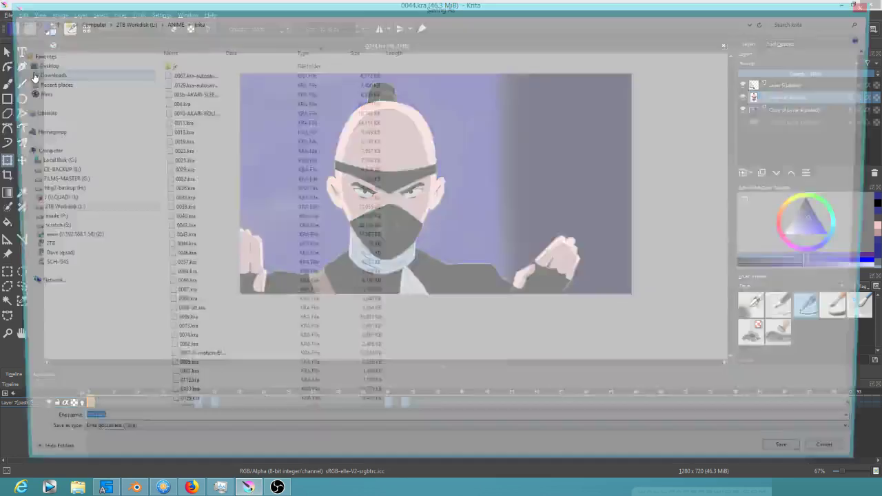
pyautogui.click(75, 431)
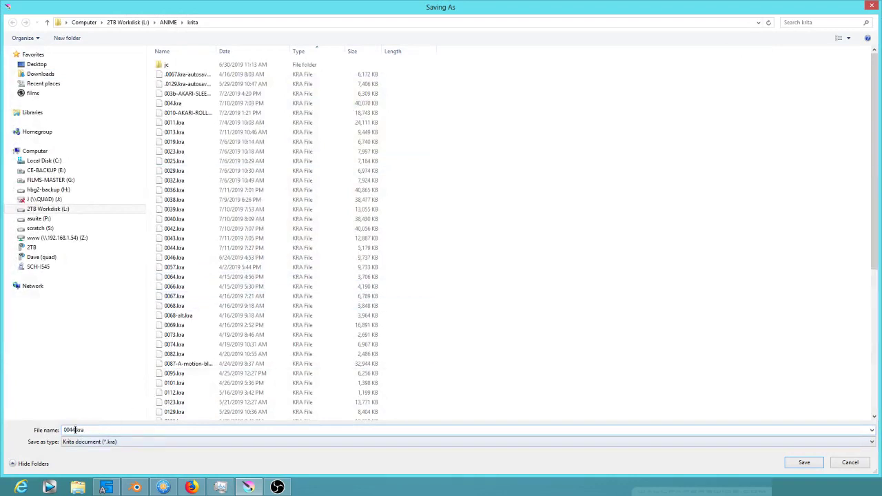
pyautogui.write('-A')
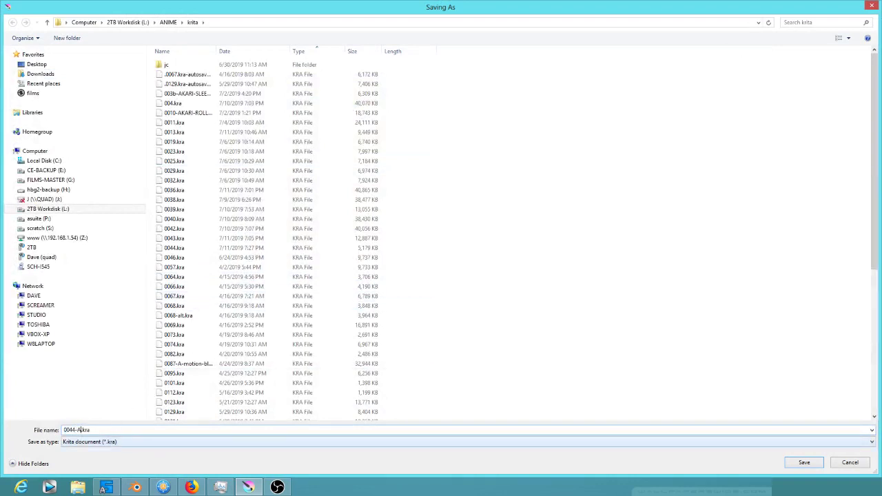
pyautogui.press('Return')
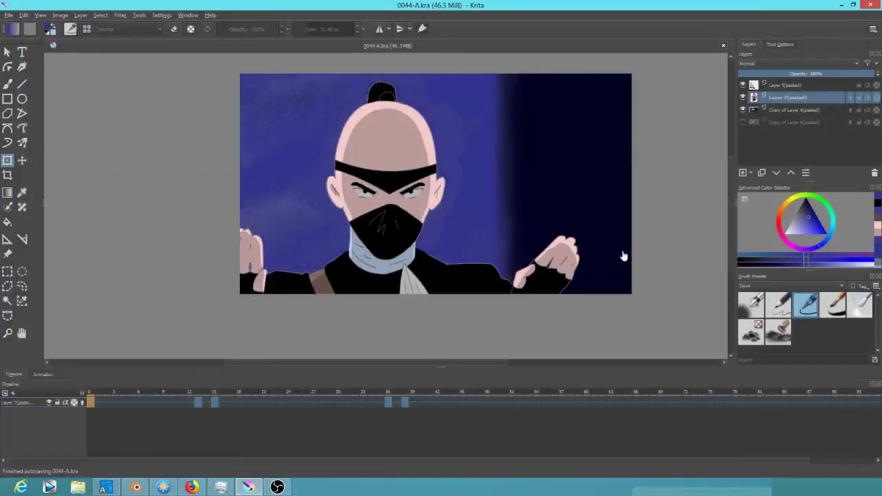
# Step: Set the animation's end frame to 120 and save the document
pyautogui.click(42, 374)
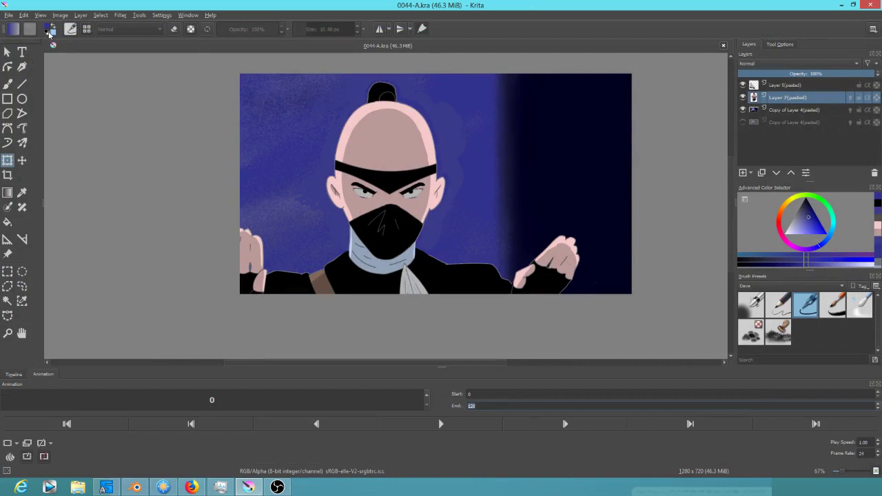
pyautogui.click(11, 15)
pyautogui.click(19, 60)
pyautogui.click(13, 375)
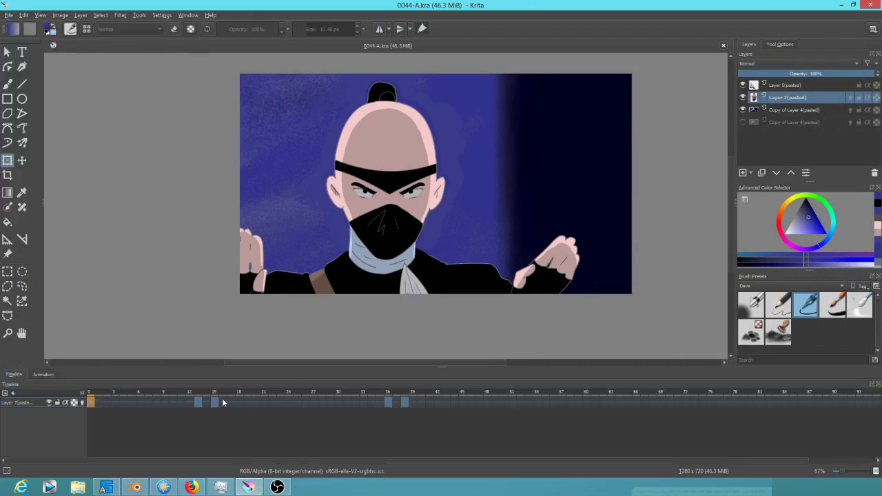
# Step: Scrub the head tilt up to frame 17 and compare it with the start of the second close-up in Blender
pyautogui.moveTo(97, 392)
pyautogui.mouseDown()
pyautogui.moveTo(263, 404)
pyautogui.moveTo(182, 401)
pyautogui.moveTo(235, 402)
pyautogui.mouseUp()
pyautogui.hotkey('alt', 'Tab')
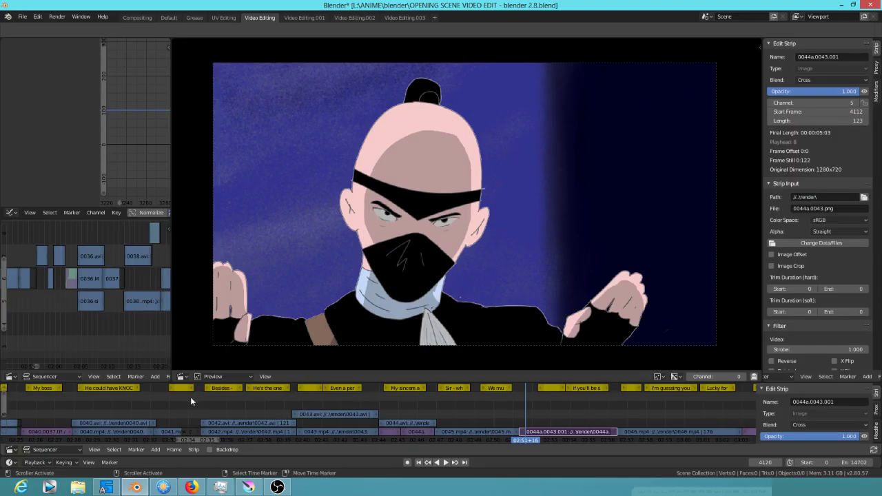
pyautogui.moveTo(506, 426); pyautogui.dragTo(523, 416)
pyautogui.hotkey('alt', 'Tab')
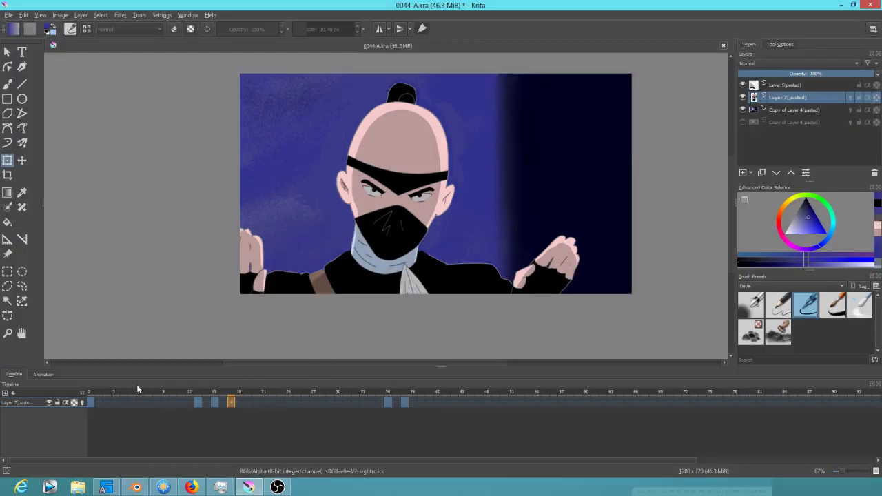
# Step: Shift the head keyframes earlier so the one at frame 13 lands on frame 2, and play the animation from frame 0
pyautogui.click(90, 402)
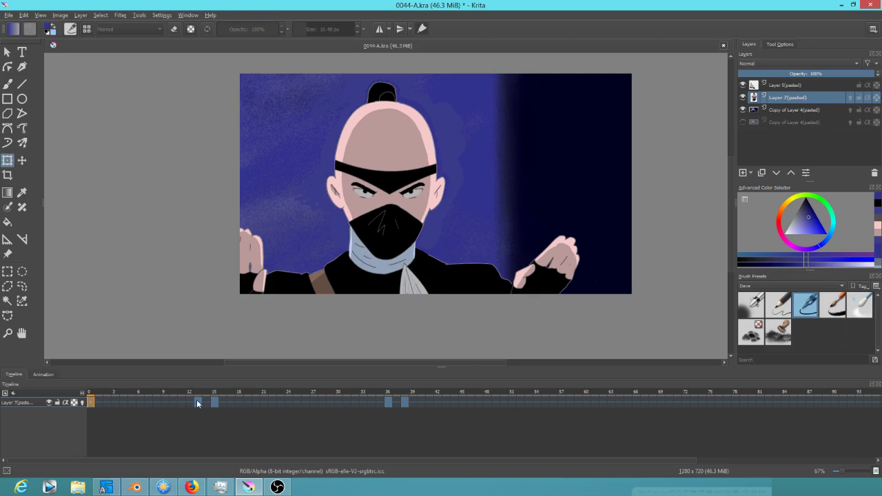
pyautogui.moveTo(198, 404); pyautogui.dragTo(106, 405)
pyautogui.click(89, 399)
pyautogui.press('space')
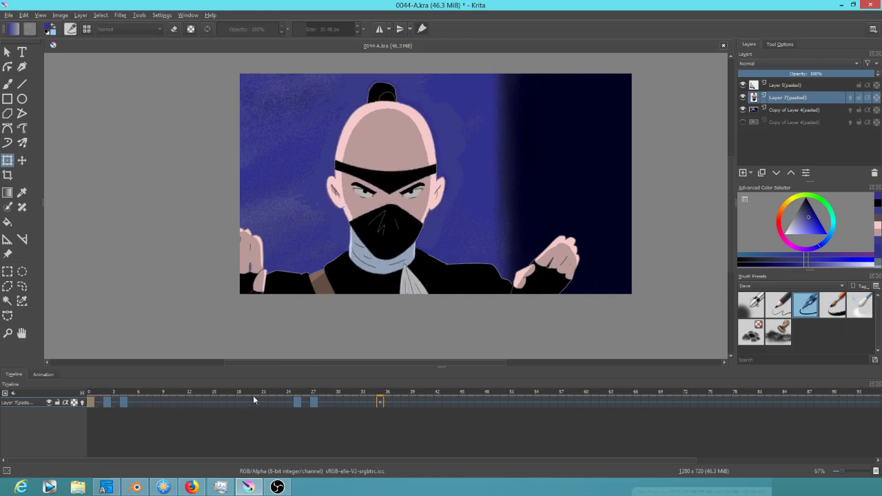
pyautogui.press('space')
# Step: Delete the head keyframes at frames 25 and 27 and replay the animation from frame 0
pyautogui.click(298, 403)
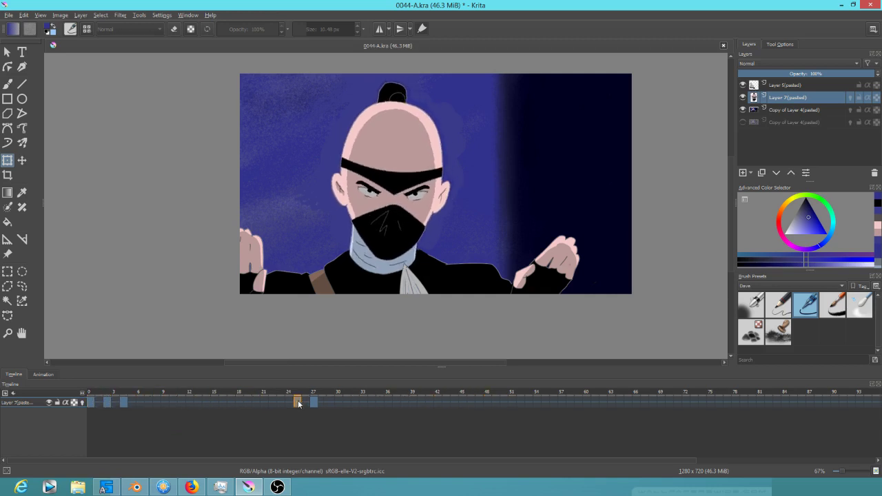
pyautogui.keyDown('shift'); pyautogui.click(316, 405); pyautogui.keyUp('shift')
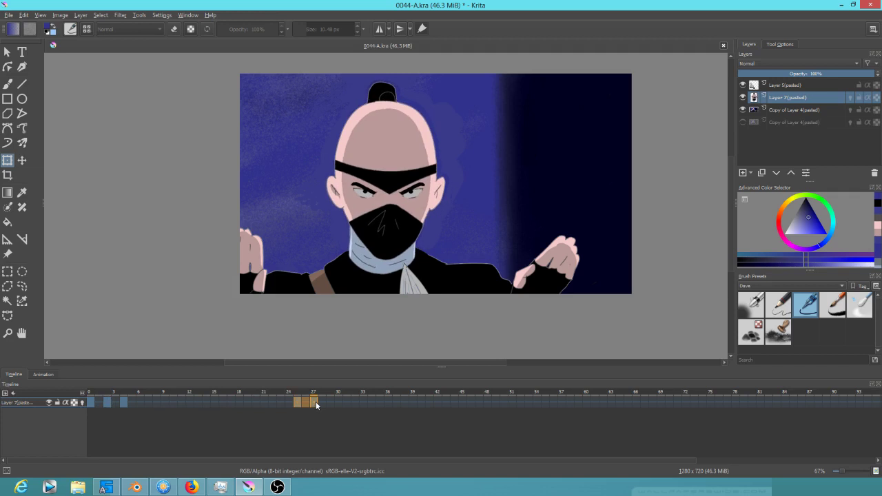
pyautogui.click(94, 396)
pyautogui.press('space')
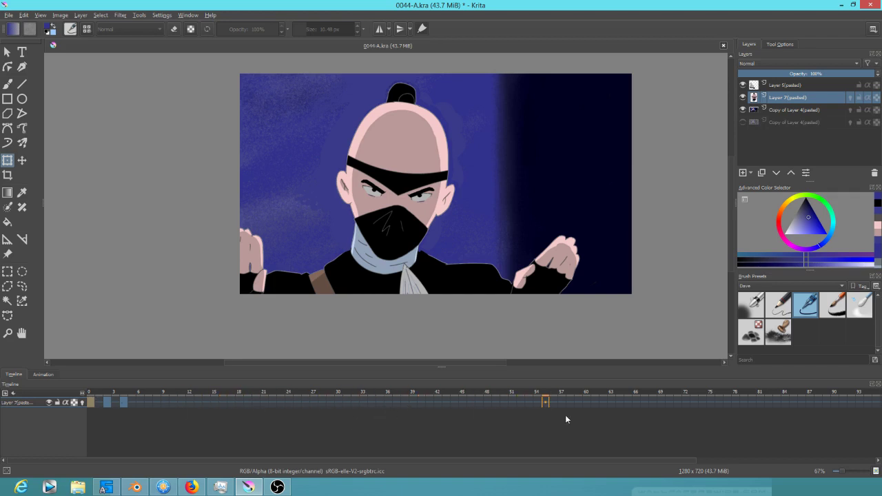
# Step: Go to frame 60 of the head layer and frame the ninja's eyes for detail work
pyautogui.click(590, 405)
pyautogui.scroll(7, 421, 208)
pyautogui.scroll(-3, 421, 208)
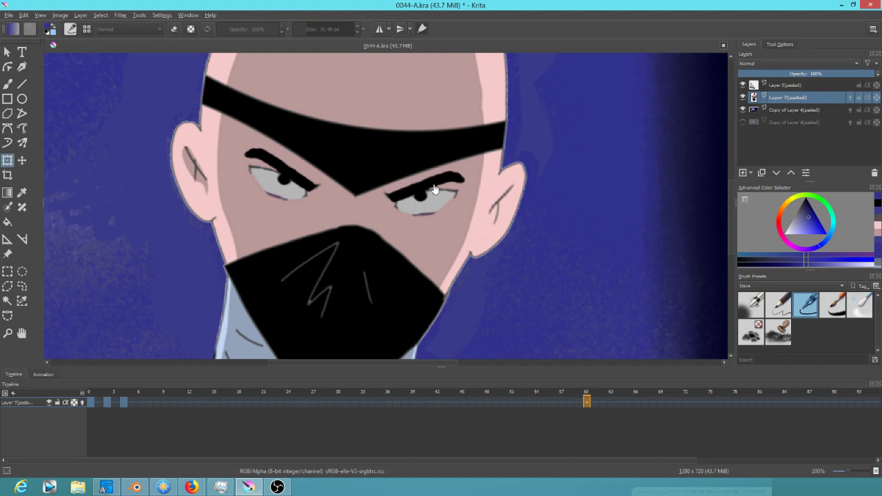
# Step: Try to reshape the eye nearer the dark wall with a small Liquify brush at amount 0.01
pyautogui.click(788, 44)
pyautogui.click(412, 209)
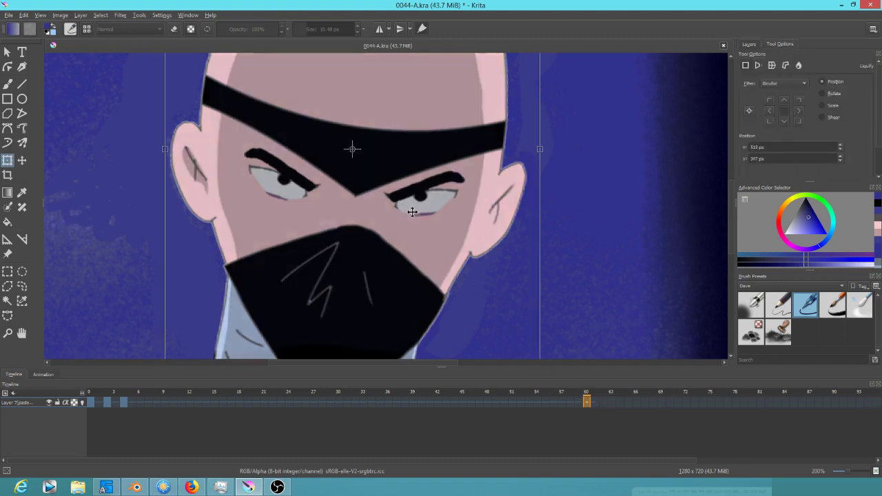
pyautogui.click(799, 66)
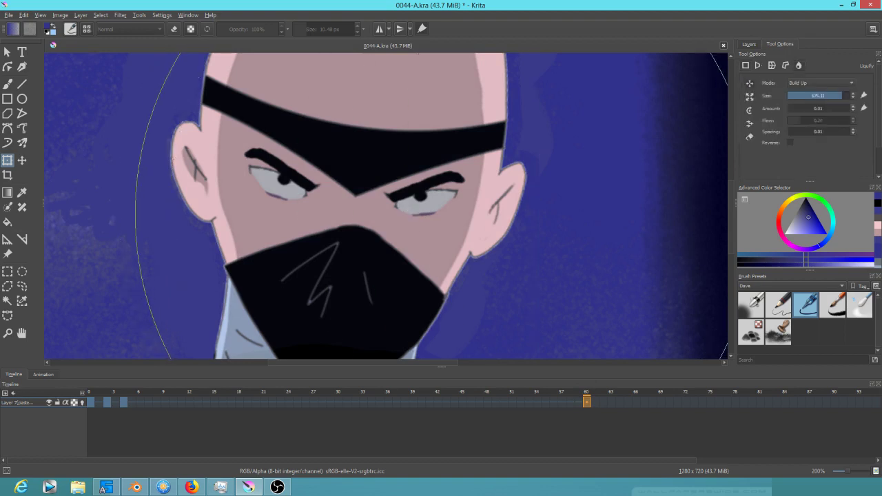
pyautogui.moveTo(472, 193); pyautogui.dragTo(222, 321)
pyautogui.moveTo(491, 232)
pyautogui.mouseDown()
pyautogui.moveTo(369, 289)
pyautogui.moveTo(472, 226)
pyautogui.moveTo(461, 235)
pyautogui.mouseUp()
pyautogui.moveTo(413, 220)
pyautogui.mouseDown()
pyautogui.moveTo(424, 221)
pyautogui.moveTo(424, 233)
pyautogui.mouseUp()
pyautogui.moveTo(446, 205); pyautogui.dragTo(469, 203)
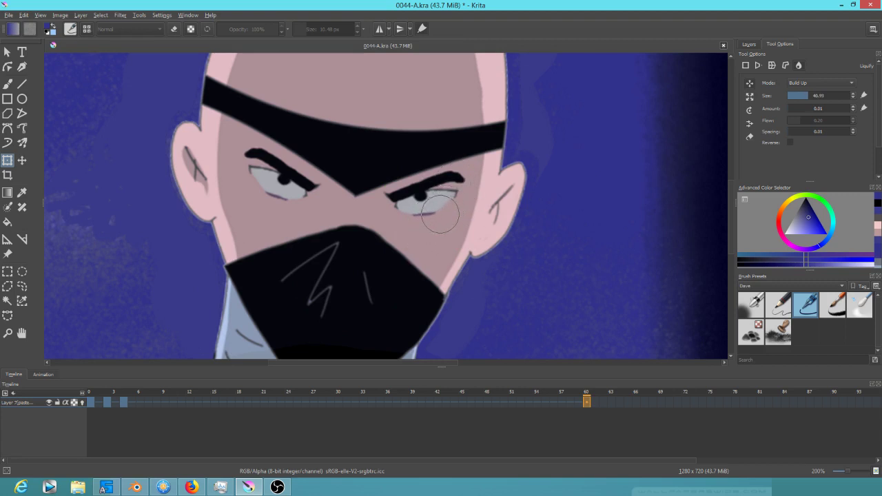
pyautogui.moveTo(439, 196)
pyautogui.mouseDown()
pyautogui.moveTo(422, 217)
pyautogui.moveTo(430, 223)
pyautogui.moveTo(430, 207)
pyautogui.moveTo(437, 221)
pyautogui.moveTo(435, 209)
pyautogui.moveTo(426, 223)
pyautogui.mouseUp()
# Step: Try to push the same eye's lower lid with a stronger Liquify amount, and undo the distortion
pyautogui.moveTo(829, 108)
pyautogui.mouseDown()
pyautogui.moveTo(854, 107)
pyautogui.moveTo(775, 119)
pyautogui.mouseUp()
pyautogui.moveTo(800, 107); pyautogui.dragTo(818, 107)
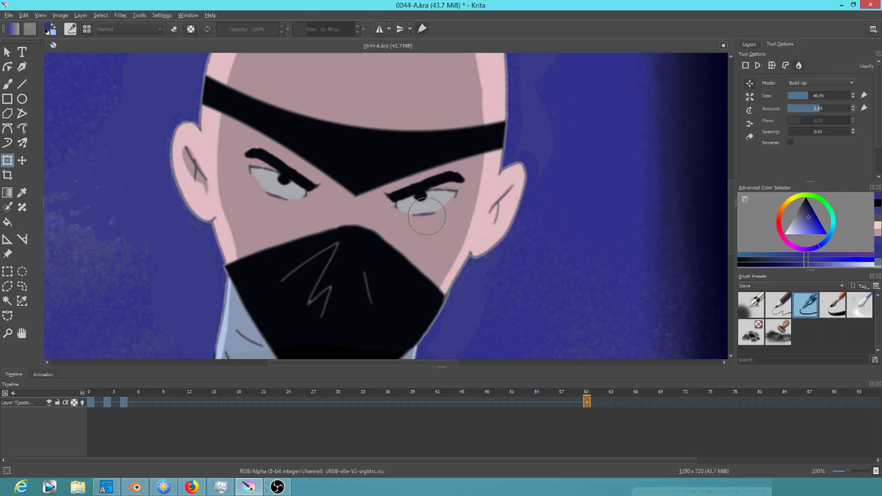
pyautogui.moveTo(425, 227); pyautogui.dragTo(469, 207)
pyautogui.moveTo(821, 108); pyautogui.dragTo(785, 108)
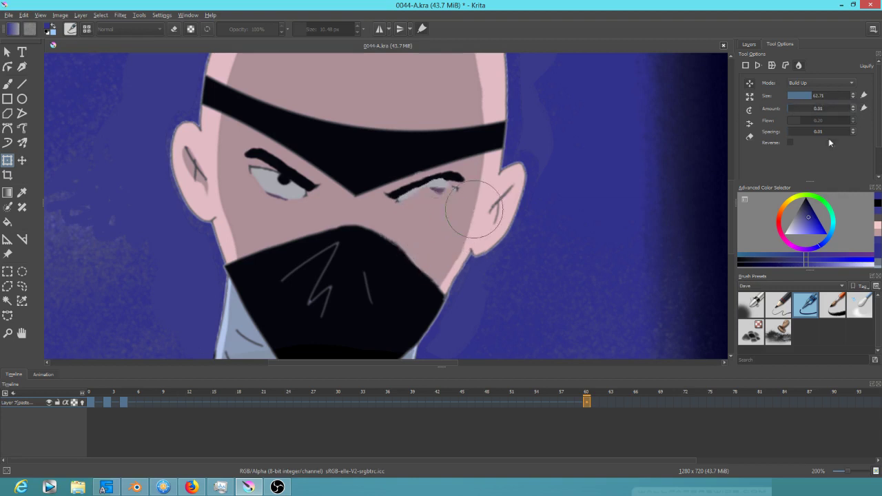
pyautogui.hotkey('ctrl', 'z')
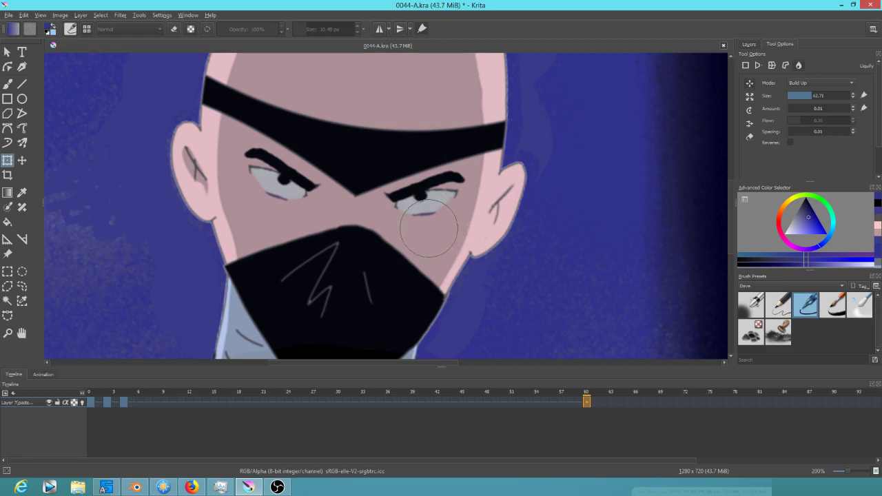
# Step: Paint over the lower lid lines of both eyes with the sampled shaded skin tone, using the Ink-2 Fineliner at 13.10 px
pyautogui.click(805, 304)
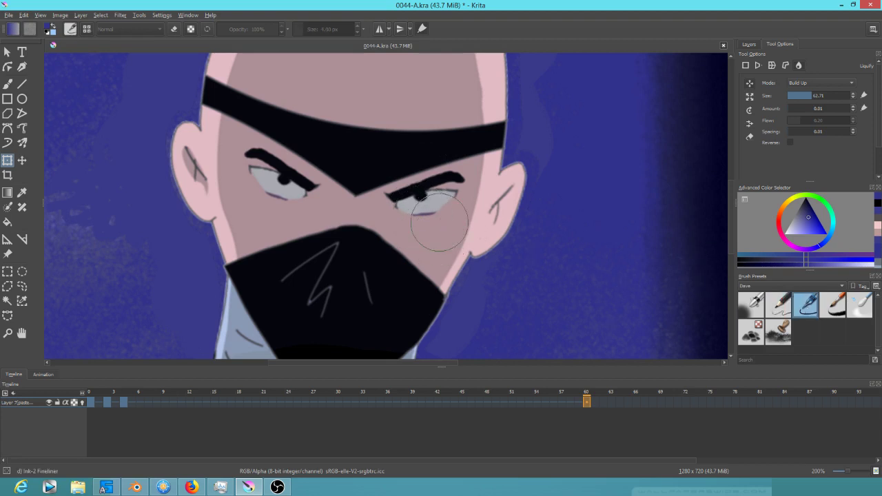
pyautogui.press('b')
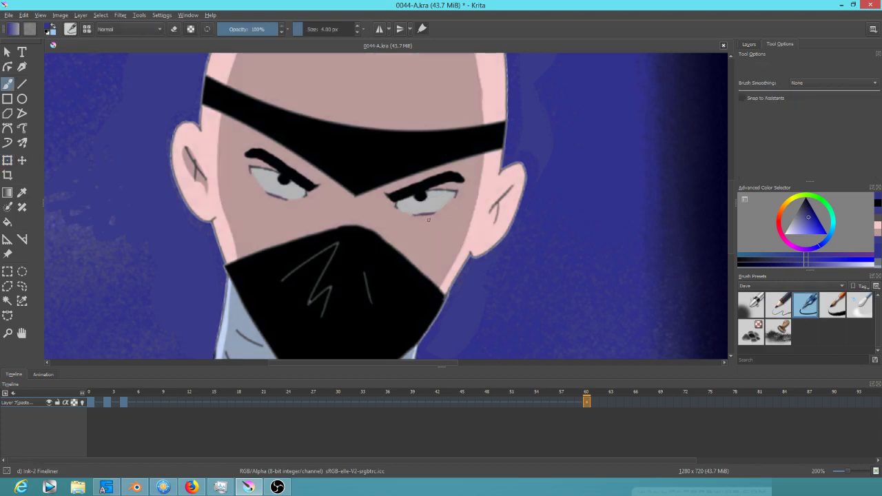
pyautogui.keyDown('ctrl'); pyautogui.click(444, 208); pyautogui.keyUp('ctrl')
pyautogui.moveTo(414, 223); pyautogui.dragTo(463, 208)
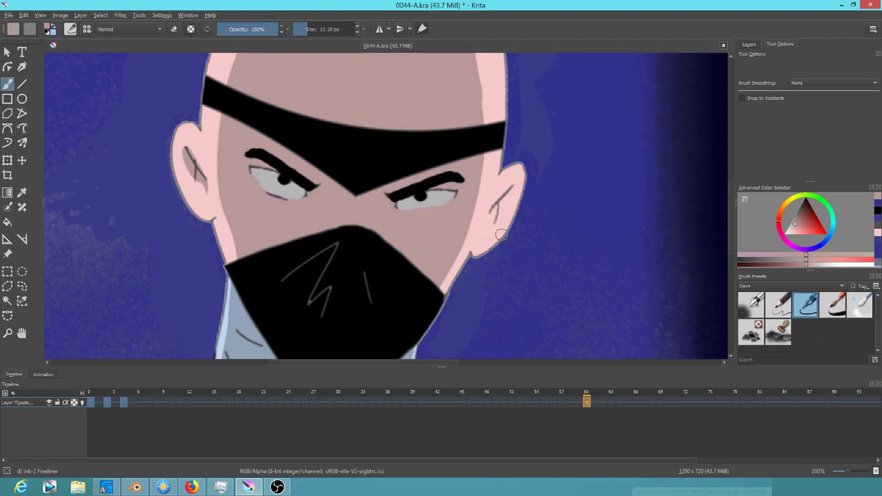
pyautogui.press('m')
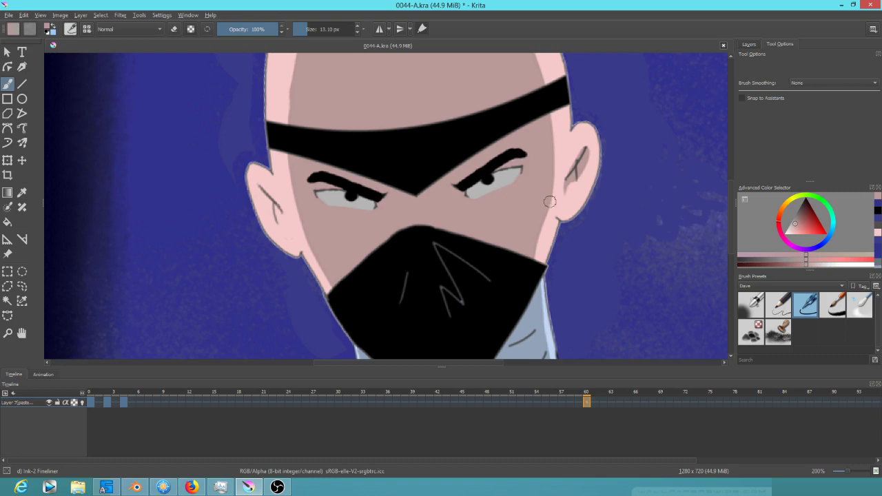
# Step: Paint a short, slightly darker skin-tone crease under each eye with the Ink-7 Brush Rough at 25 px
pyautogui.click(797, 223)
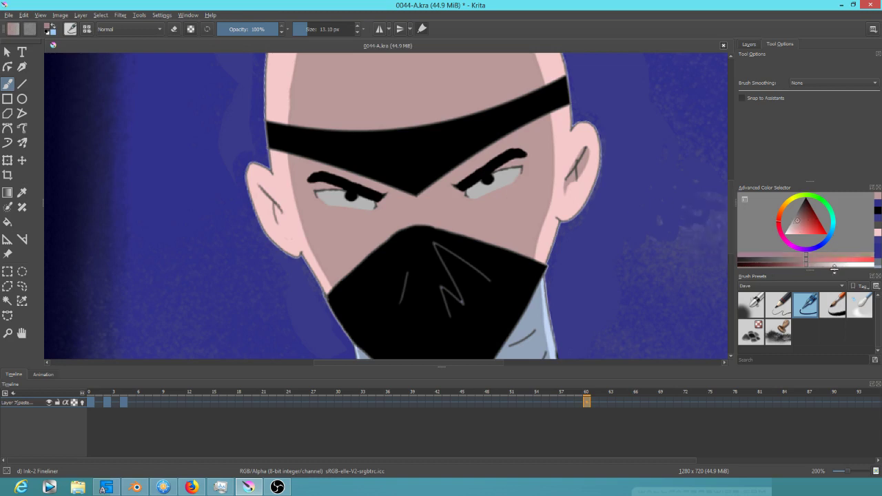
pyautogui.click(832, 304)
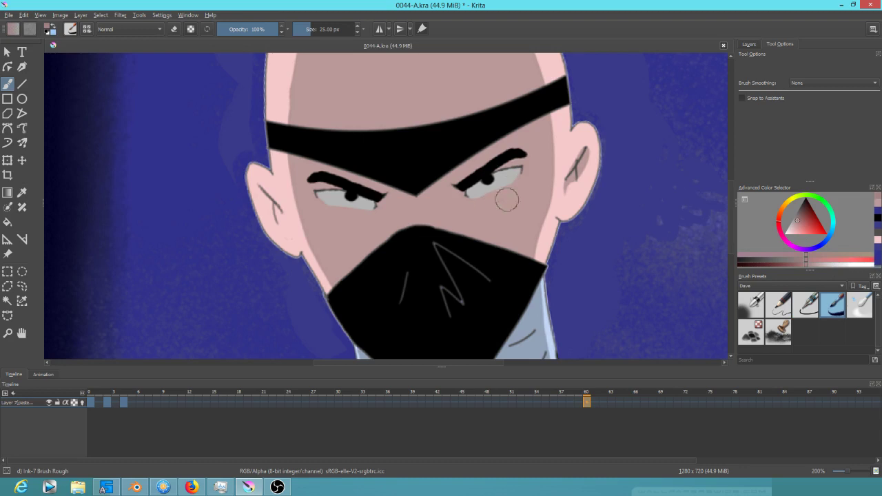
pyautogui.moveTo(491, 202); pyautogui.dragTo(510, 197)
pyautogui.press('m')
pyautogui.moveTo(417, 217); pyautogui.dragTo(435, 216)
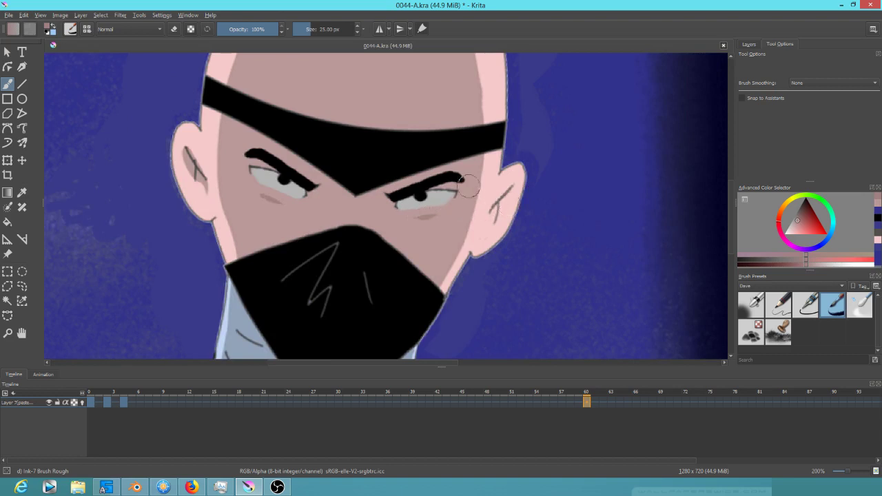
# Step: Play the animation from frame 0 to check the change in the eyes at frame 60
pyautogui.press('-')
pyautogui.press('-')
pyautogui.press('-')
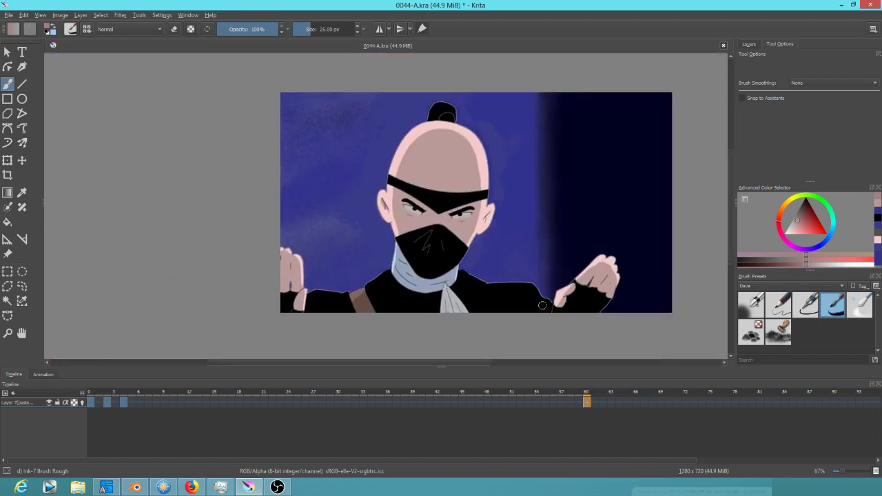
pyautogui.click(94, 403)
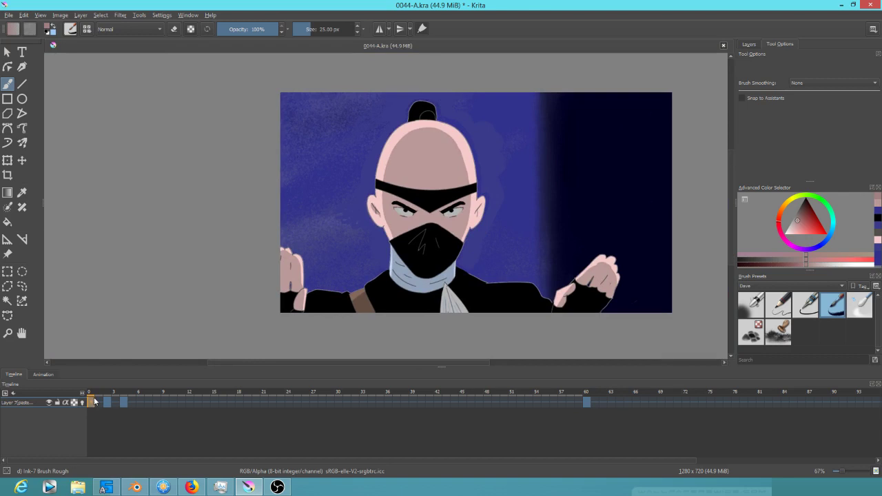
pyautogui.press('space')
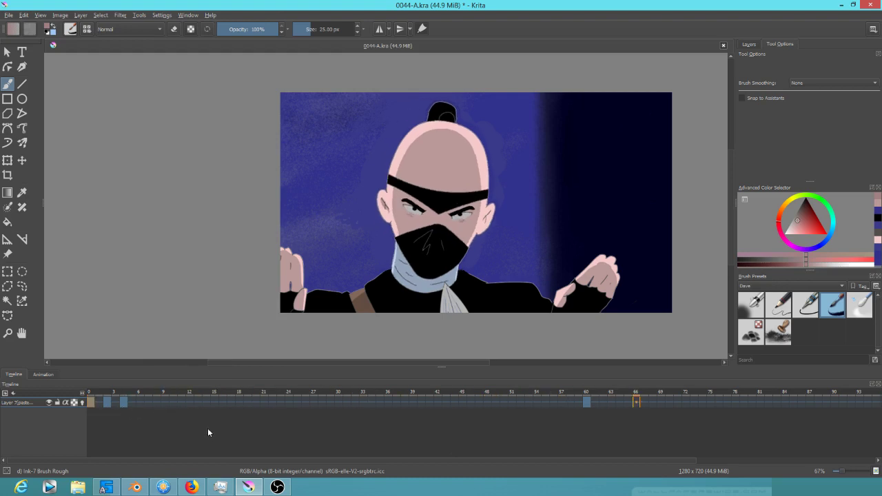
# Step: Rotate the head at frame 60 slightly clockwise about a pivot low on the mask, and replay from frame 0
pyautogui.click(585, 402)
pyautogui.click(749, 44)
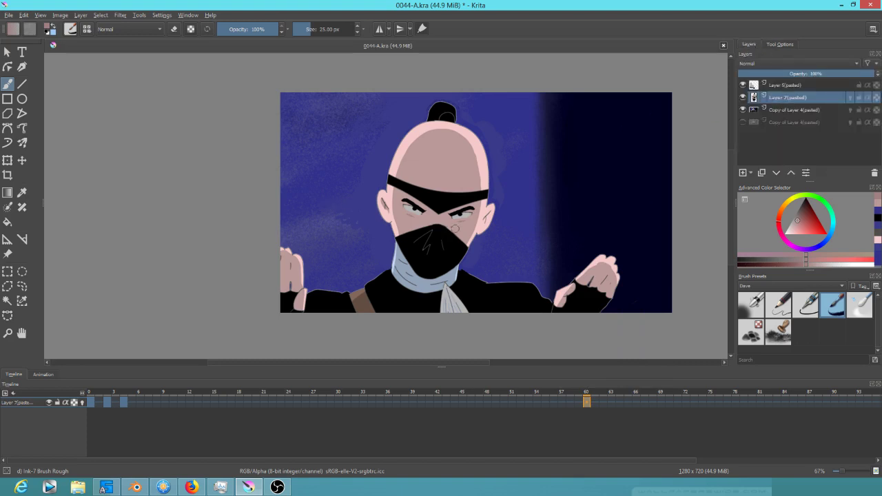
pyautogui.hotkey('ctrl', 't')
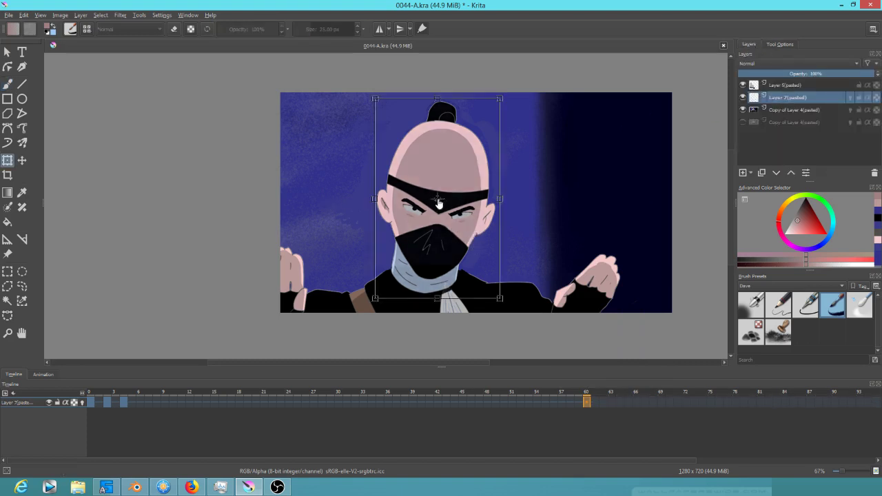
pyautogui.moveTo(539, 249); pyautogui.dragTo(542, 254)
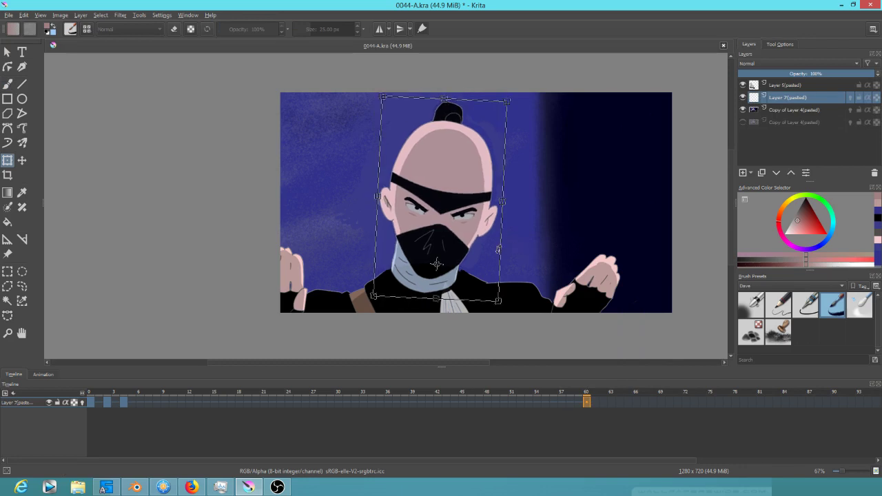
pyautogui.press('Return')
pyautogui.click(92, 403)
pyautogui.press('space')
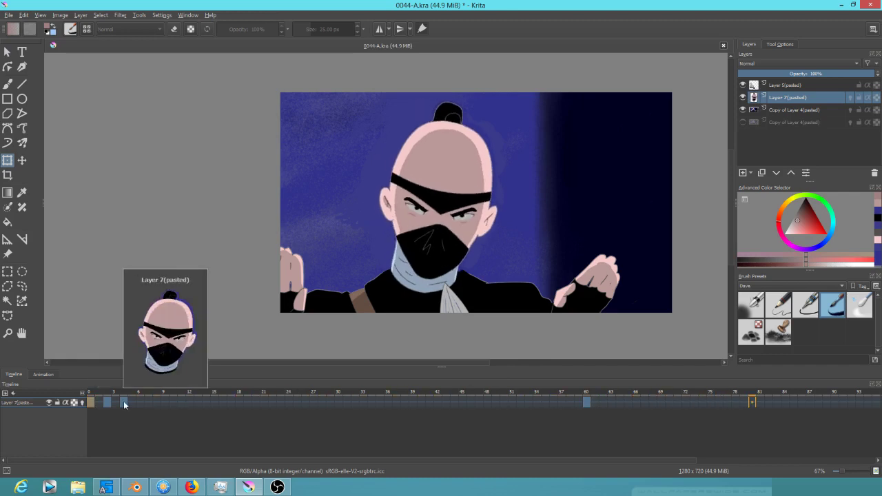
# Step: Copy the frame 60 head drawing to frame 72 and rotate the copy slightly counterclockwise, replaying from frame 0
pyautogui.click(586, 403)
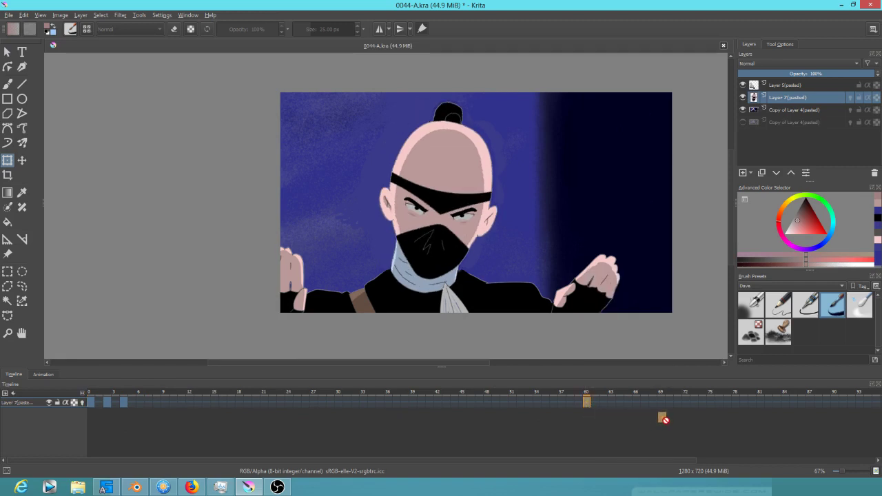
pyautogui.click(686, 402)
pyautogui.click(403, 200)
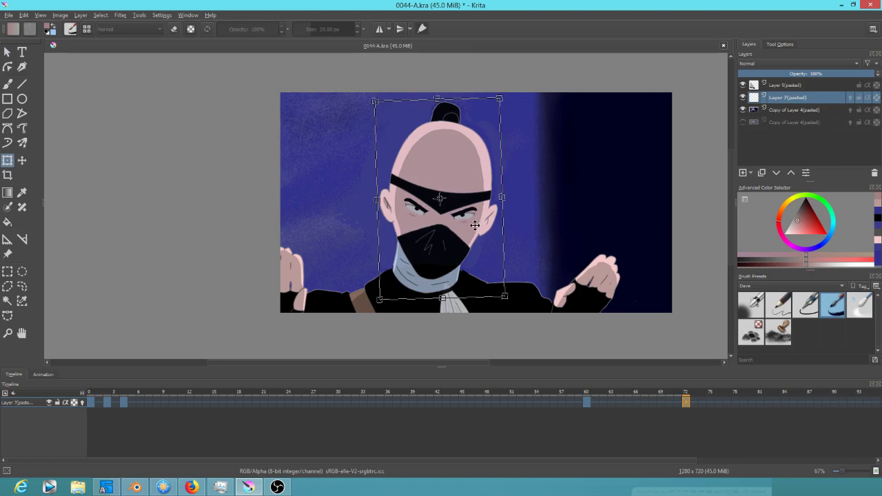
pyautogui.moveTo(525, 227); pyautogui.dragTo(547, 241)
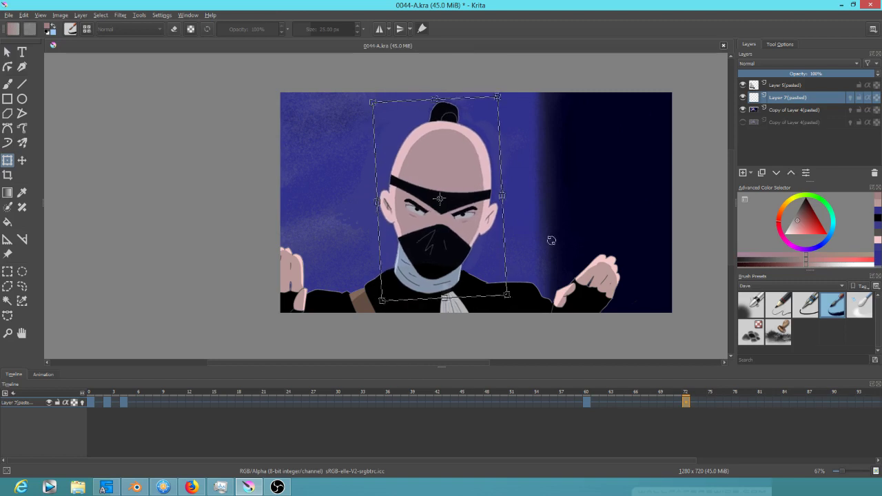
pyautogui.moveTo(457, 242); pyautogui.dragTo(458, 244)
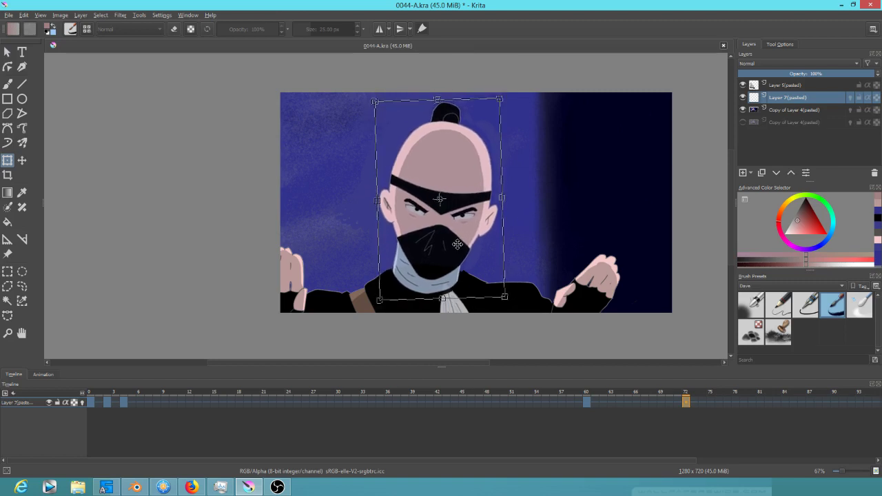
pyautogui.click(89, 401)
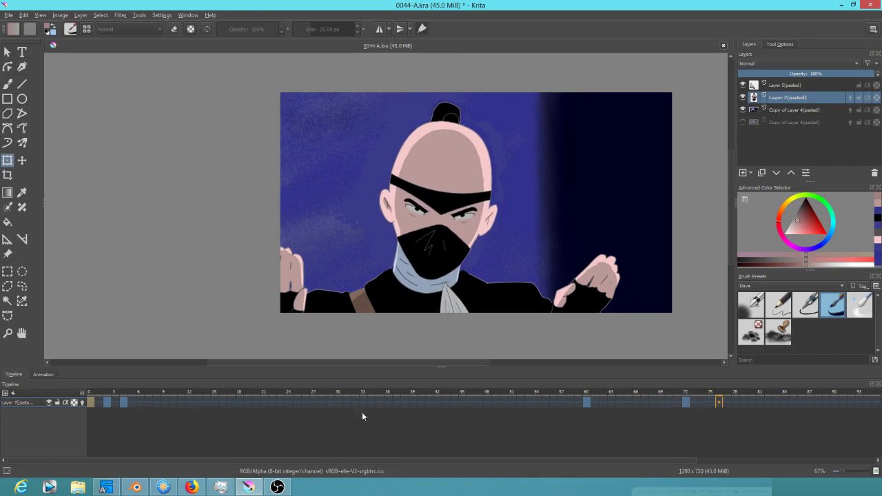
# Step: Shift the last two head keyframes eight frames earlier, to frames 52 and 64, and replay from frame 0
pyautogui.moveTo(587, 402); pyautogui.dragTo(520, 401)
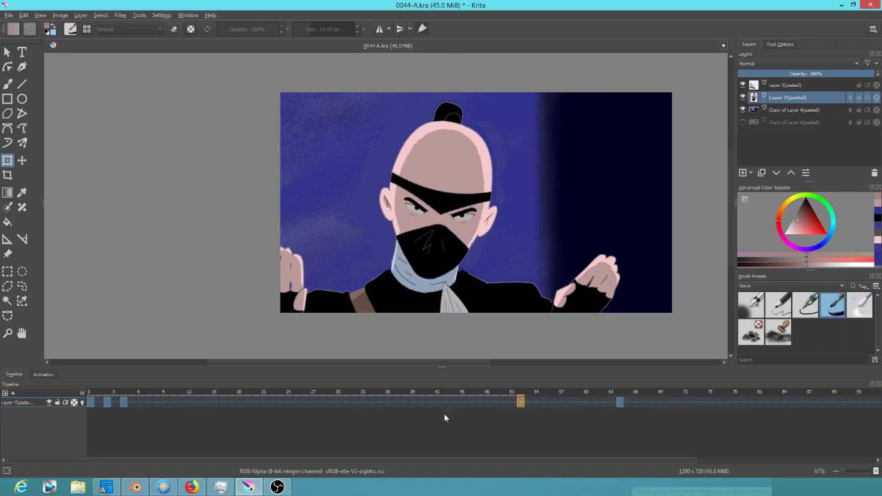
pyautogui.click(93, 402)
pyautogui.press('space')
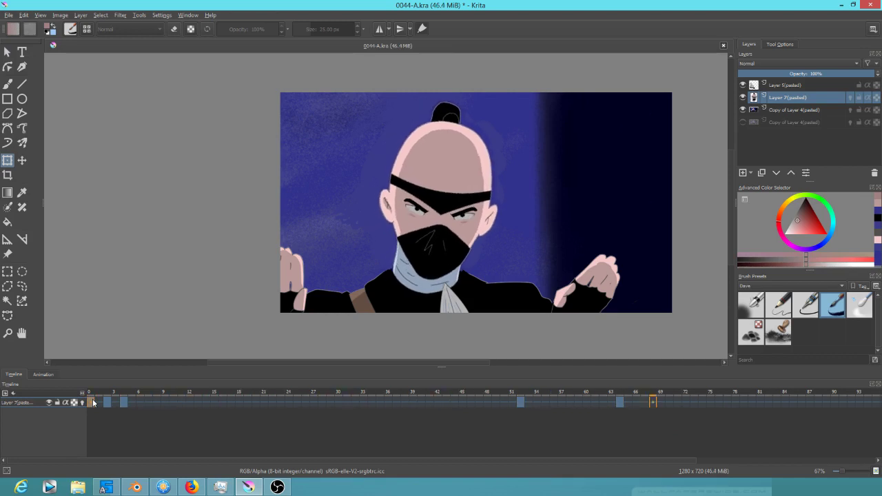
# Step: Rotate the head at frame 64 slightly counterclockwise about a pivot low on the neck, and replay from frame 0
pyautogui.click(620, 402)
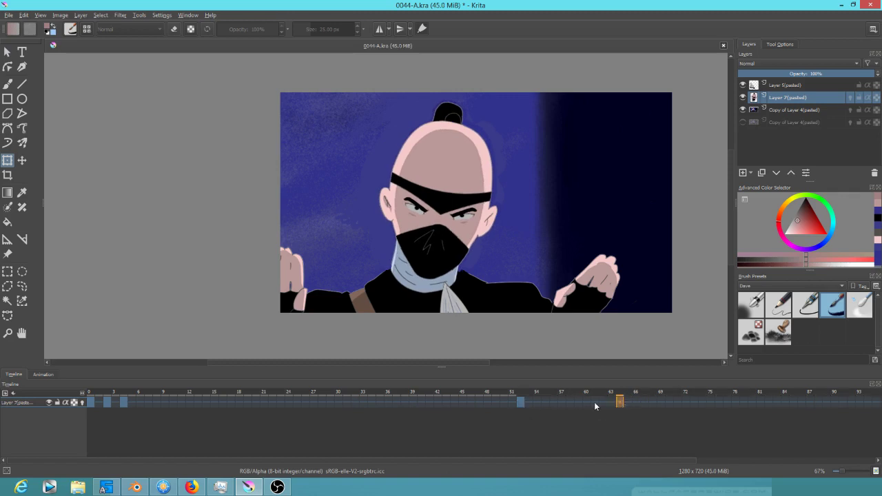
pyautogui.click(437, 231)
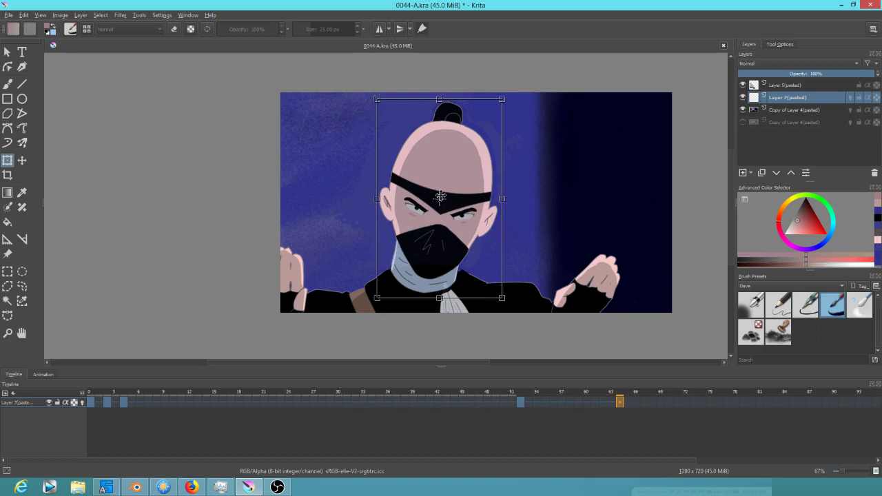
pyautogui.moveTo(432, 263); pyautogui.dragTo(422, 289)
pyautogui.moveTo(537, 295); pyautogui.dragTo(536, 288)
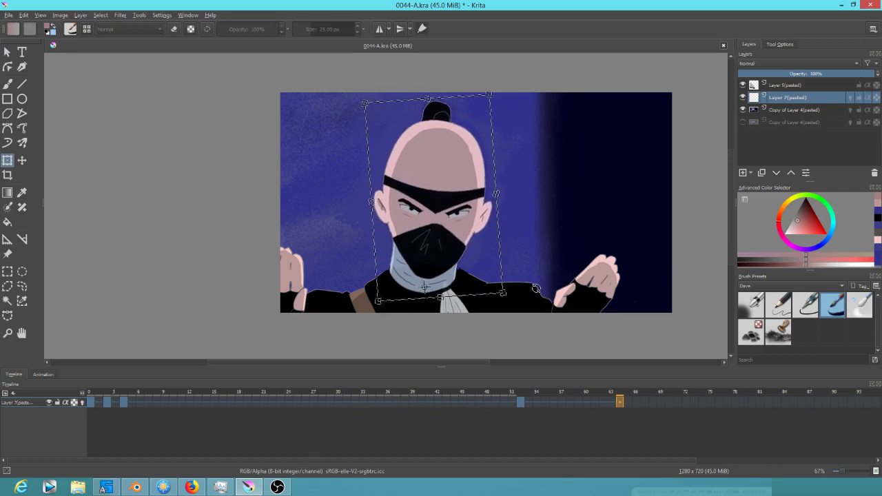
pyautogui.click(90, 403)
pyautogui.press('space')
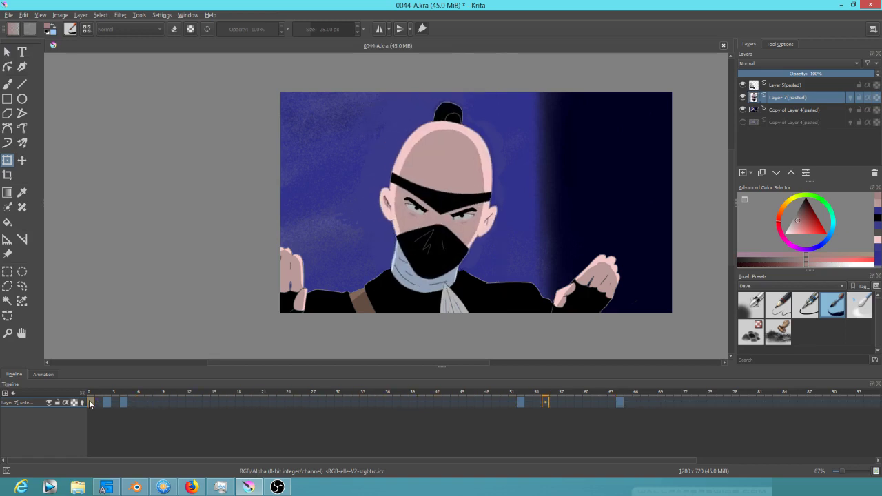
# Step: Try the last head keyframe at frames 72 and 80 with playback, and settle it at frame 76
pyautogui.press('space')
pyautogui.moveTo(622, 403); pyautogui.dragTo(680, 408)
pyautogui.click(475, 398)
pyautogui.press('space')
pyautogui.press('space')
pyautogui.moveTo(686, 403); pyautogui.dragTo(751, 401)
pyautogui.click(496, 400)
pyautogui.press('space')
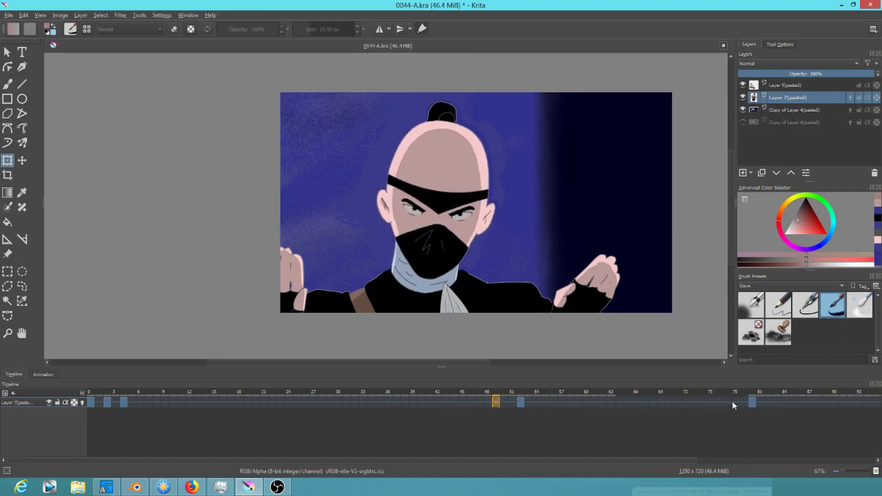
pyautogui.moveTo(748, 401); pyautogui.dragTo(718, 405)
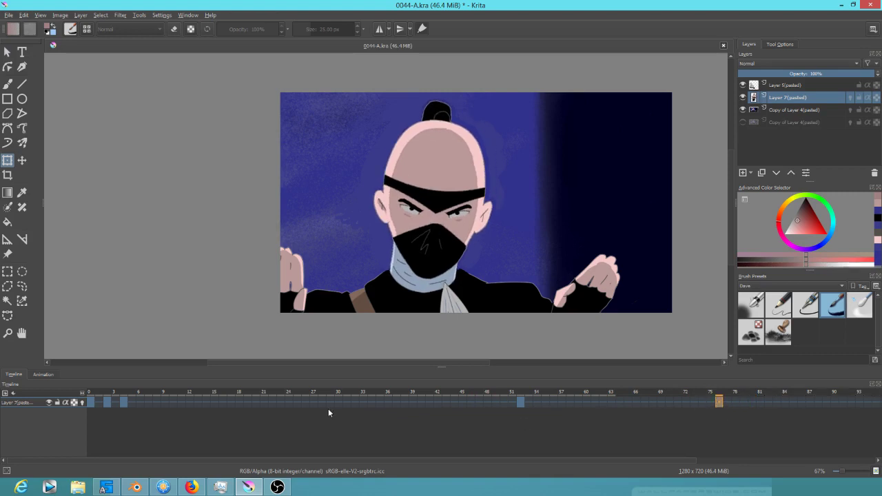
pyautogui.click(92, 401)
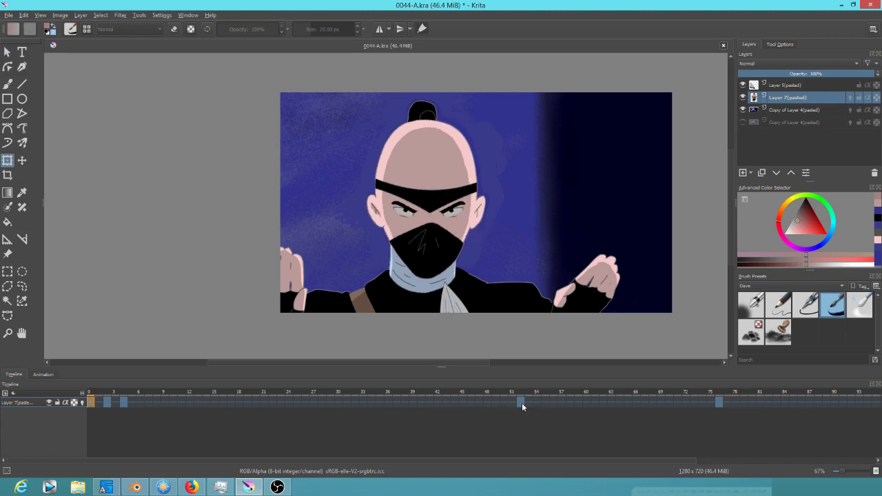
# Step: Shift the last two head keyframes to frames 50 and 74, and play the animation from frame 0 to judge the timing
pyautogui.moveTo(520, 406)
pyautogui.mouseDown()
pyautogui.moveTo(496, 406)
pyautogui.moveTo(505, 401)
pyautogui.mouseUp()
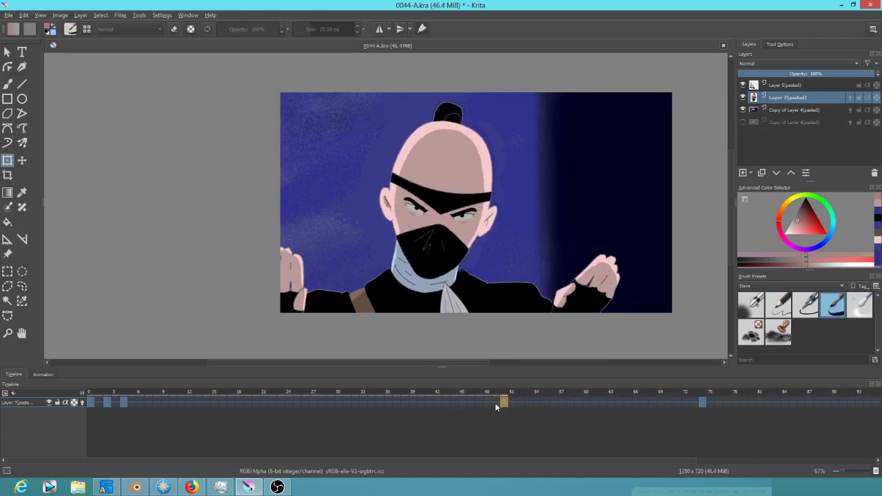
pyautogui.click(90, 402)
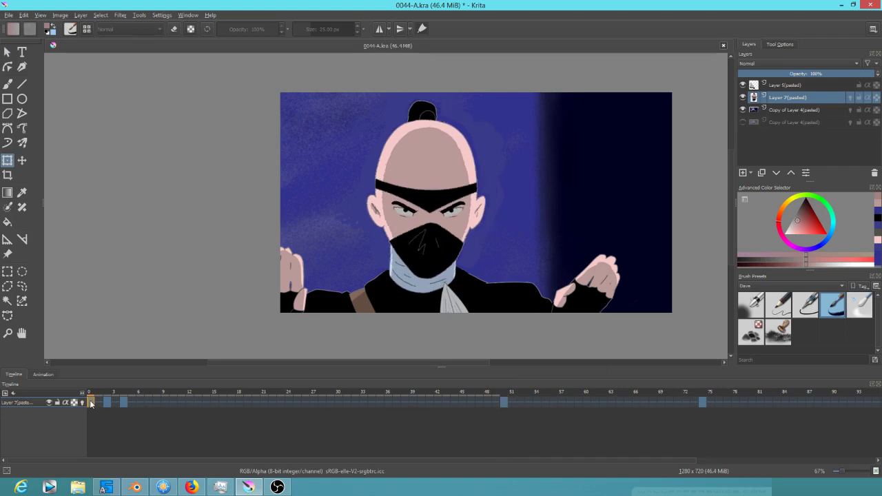
pyautogui.press('space')
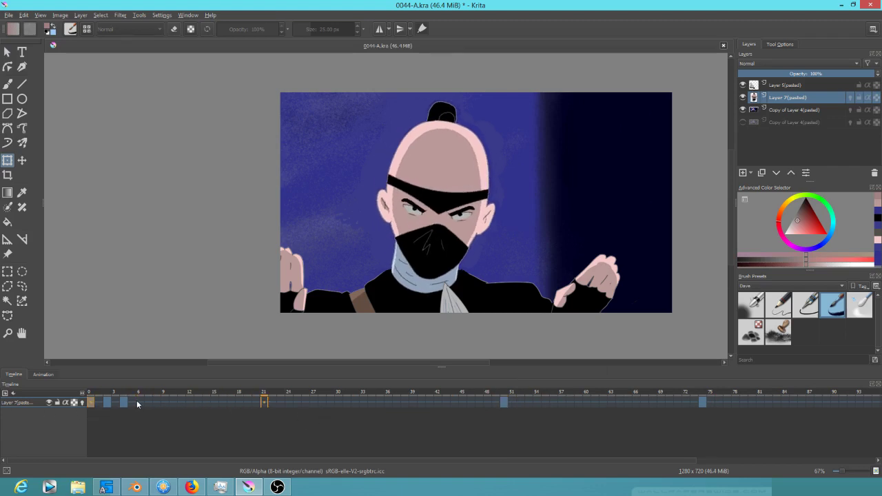
pyautogui.press('space')
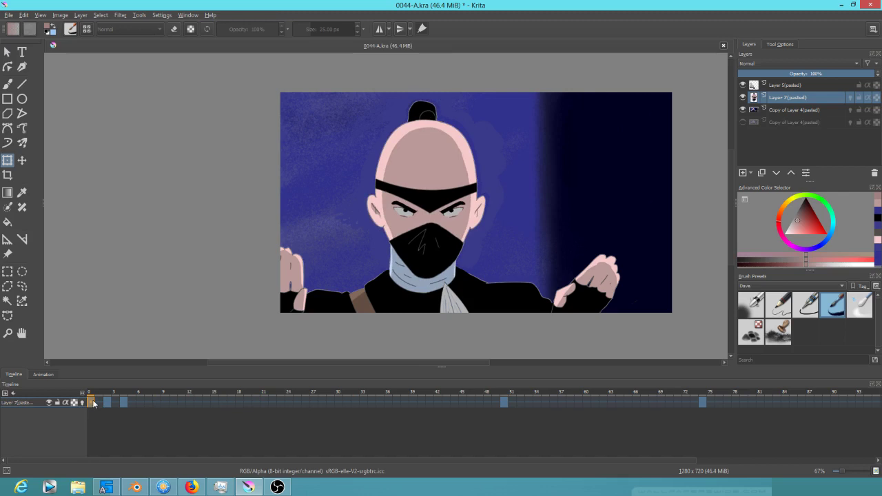
pyautogui.moveTo(94, 403)
pyautogui.press('space')
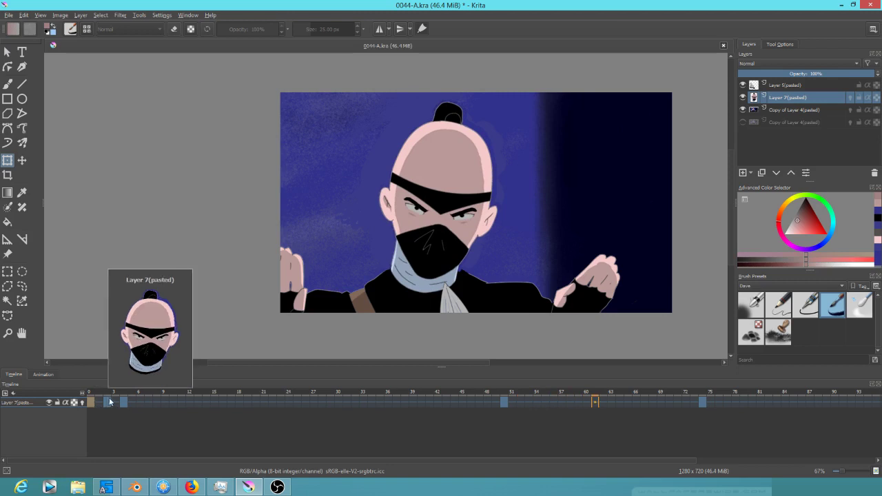
# Step: Shift the last two head keyframes two more frames earlier, to frames 48 and 72, and replay from frame 0
pyautogui.moveTo(502, 404); pyautogui.dragTo(485, 404)
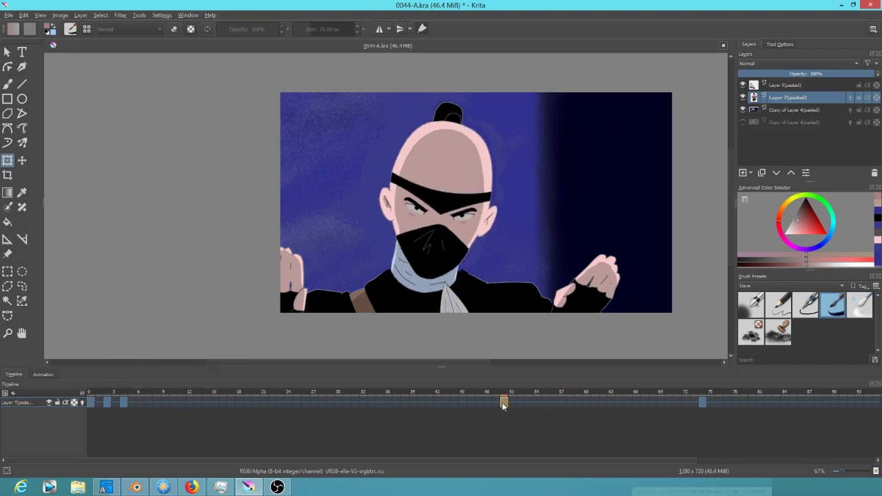
pyautogui.click(91, 400)
pyautogui.press('space')
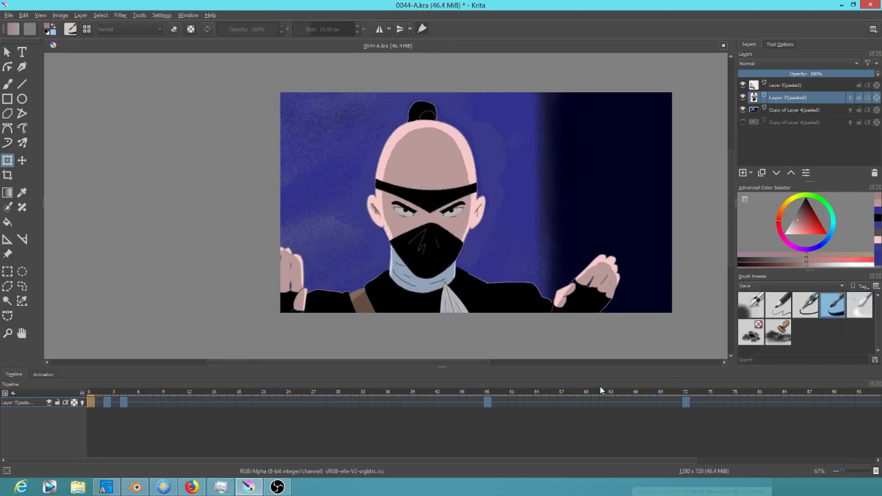
# Step: Save the file and render the animation as the MPEG-4 video 0044-A.mp4 in the render\conversions folder
pyautogui.click(8, 17)
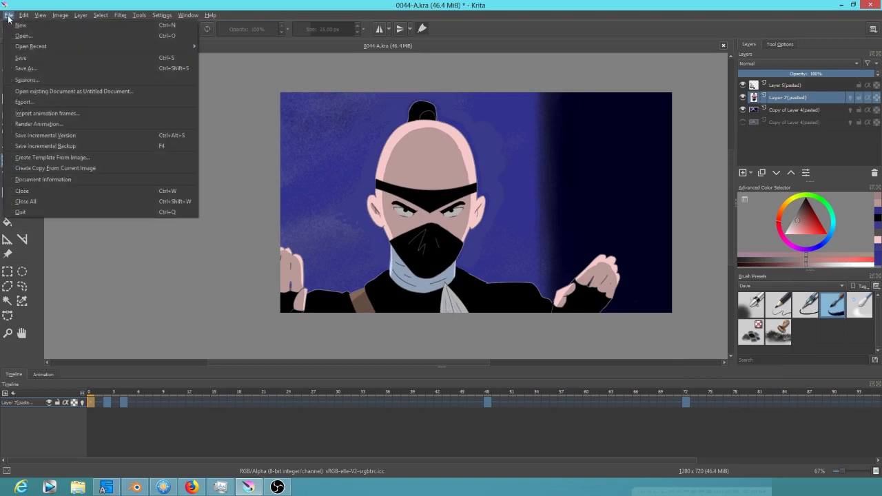
pyautogui.click(27, 63)
pyautogui.click(11, 17)
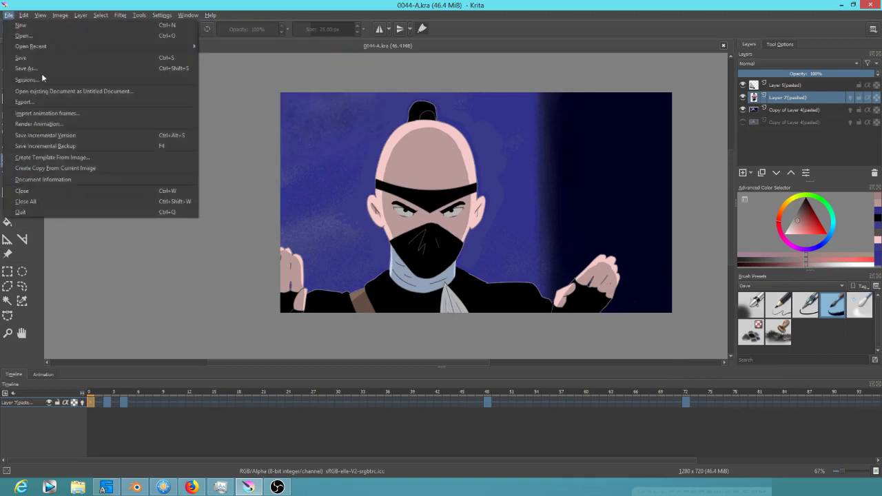
pyautogui.click(37, 121)
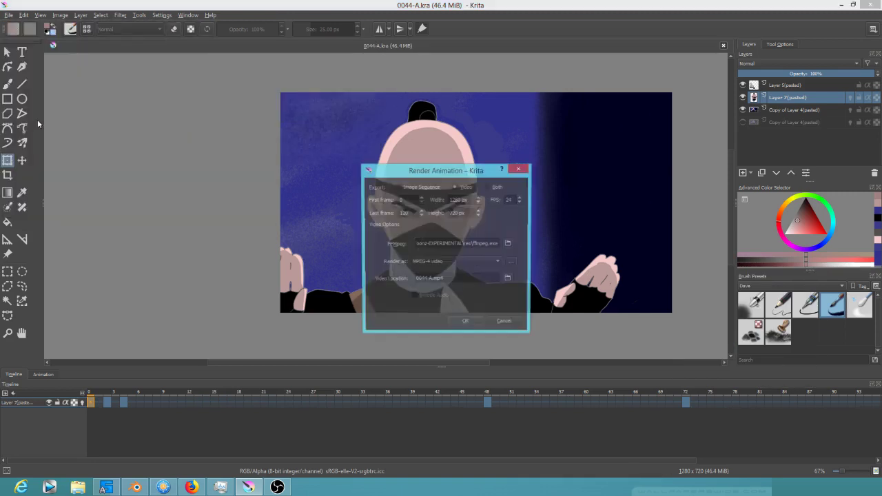
pyautogui.click(508, 280)
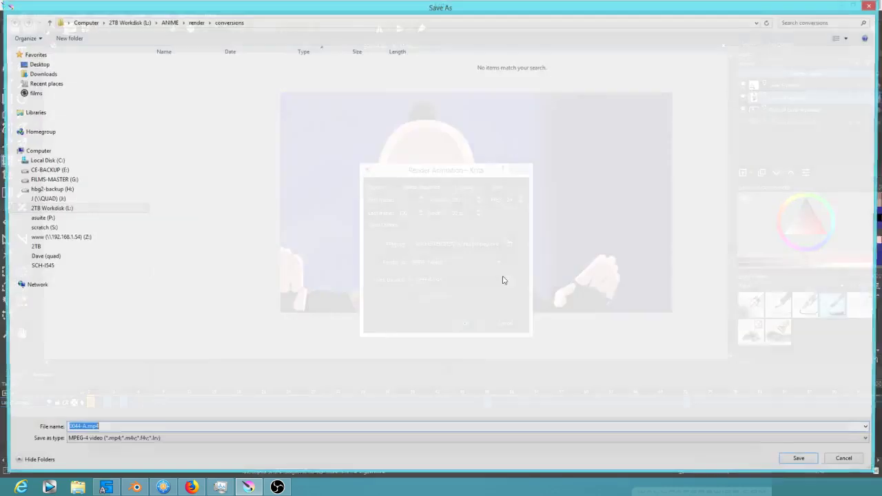
pyautogui.click(805, 462)
pyautogui.click(467, 325)
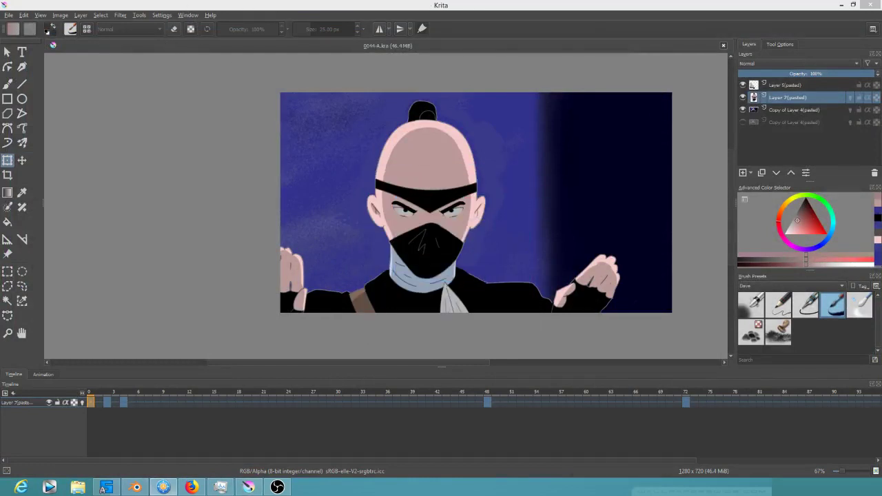
# Step: Switch to FreeCommander and run mjpeg.bat in the conversions folder to convert the rendered video to AVI
pyautogui.moveTo(220, 0); pyautogui.dragTo(482, 106)
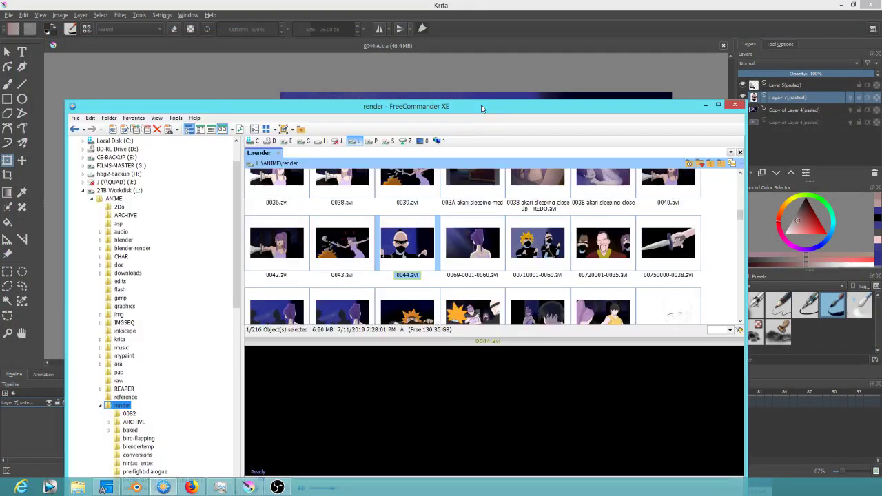
pyautogui.doubleClick(482, 106)
pyautogui.click(69, 351)
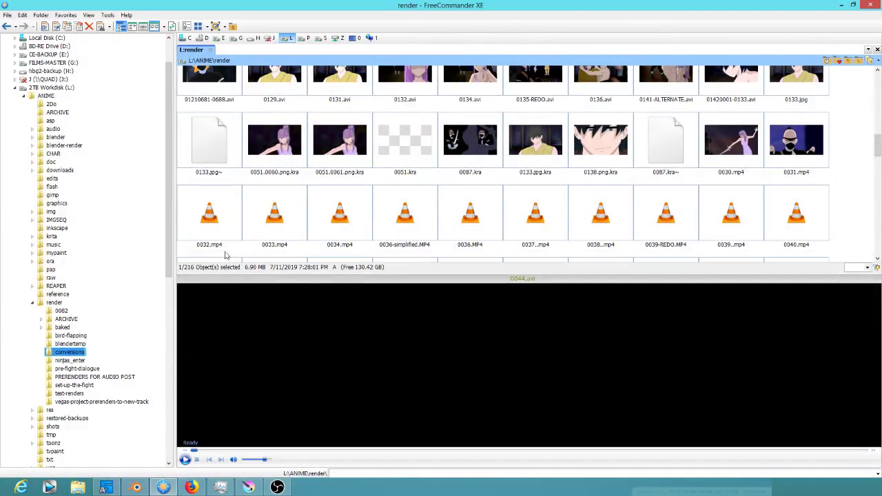
pyautogui.doubleClick(539, 99)
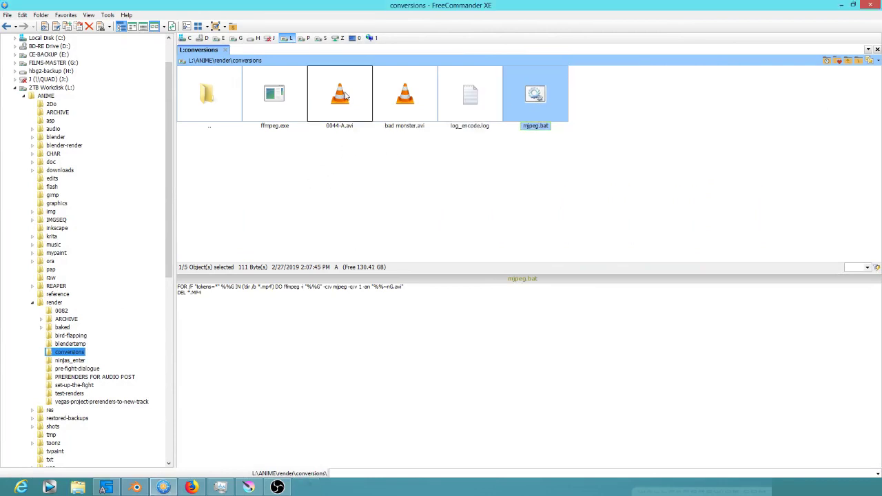
# Step: Move the converted 0044-A.avi from the conversions folder into the render folder
pyautogui.click(347, 96)
pyautogui.moveTo(58, 303); pyautogui.dragTo(58, 303)
pyautogui.click(59, 303)
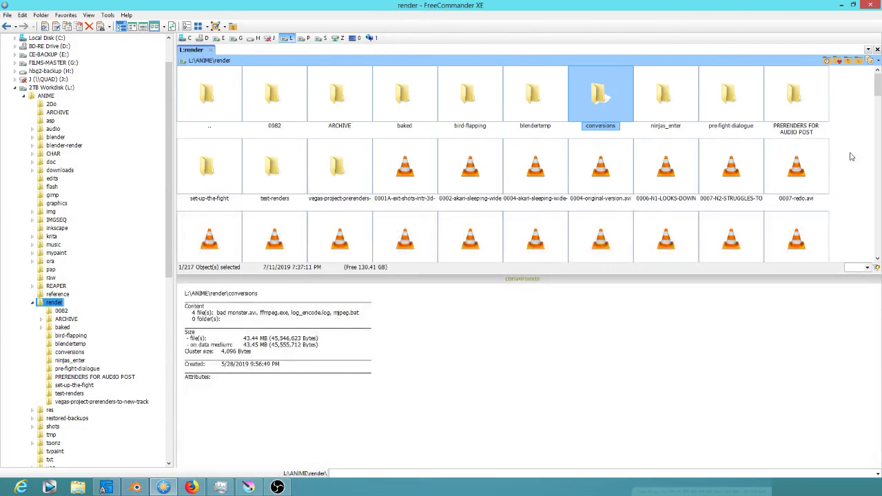
# Step: Add 0044-A.avi from the render folder to Blender's video edit on channel 6 at frame 4111, and extend the strip to 127 frames
pyautogui.scroll(-5, 843, 161)
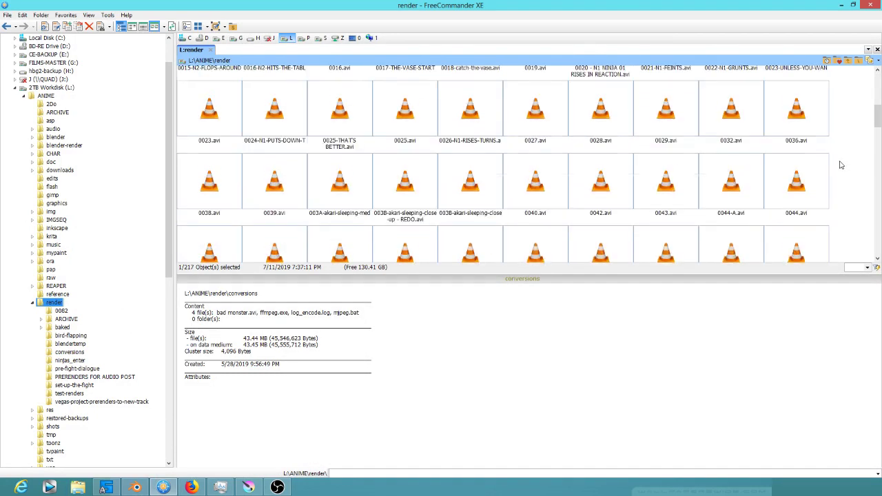
pyautogui.click(733, 181)
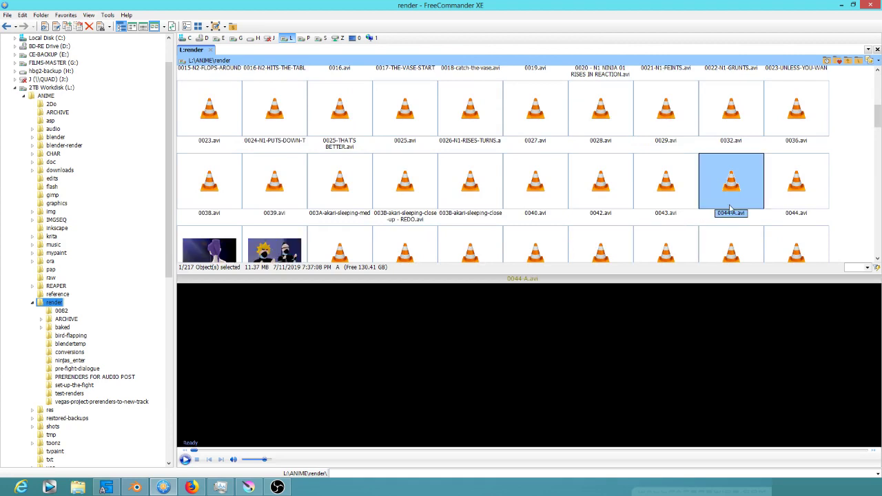
pyautogui.moveTo(732, 181); pyautogui.dragTo(544, 423)
pyautogui.click(484, 416)
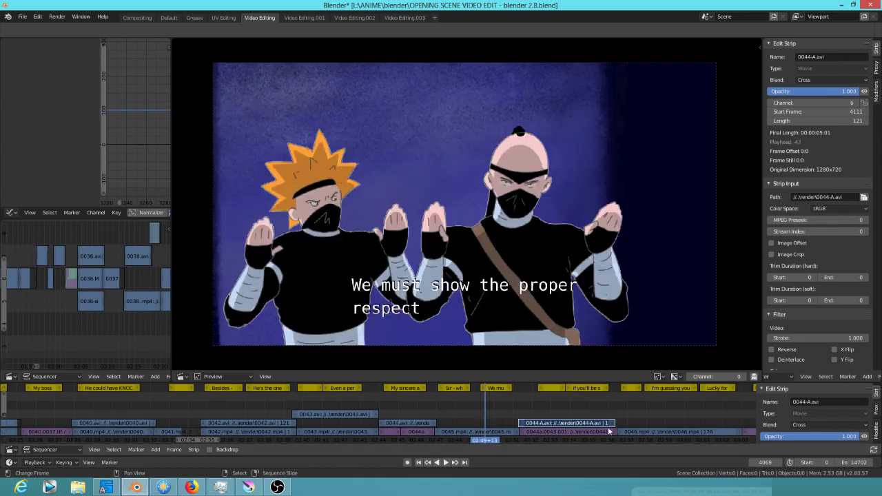
pyautogui.moveTo(613, 427); pyautogui.dragTo(617, 425)
# Step: Play the edit through the new close-up, and shift the subtitle "if you'll be so kind as to come with us..." to start at frame 4161
pyautogui.press('space')
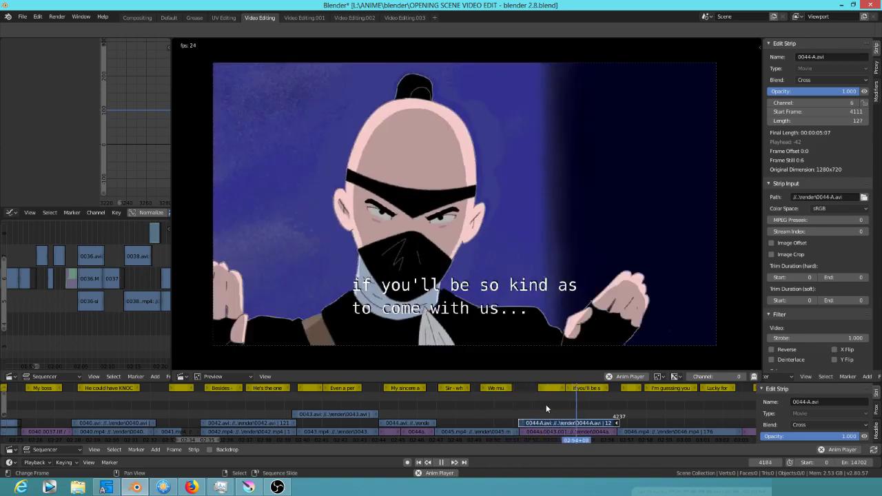
pyautogui.press('space')
pyautogui.moveTo(552, 389); pyautogui.dragTo(575, 389)
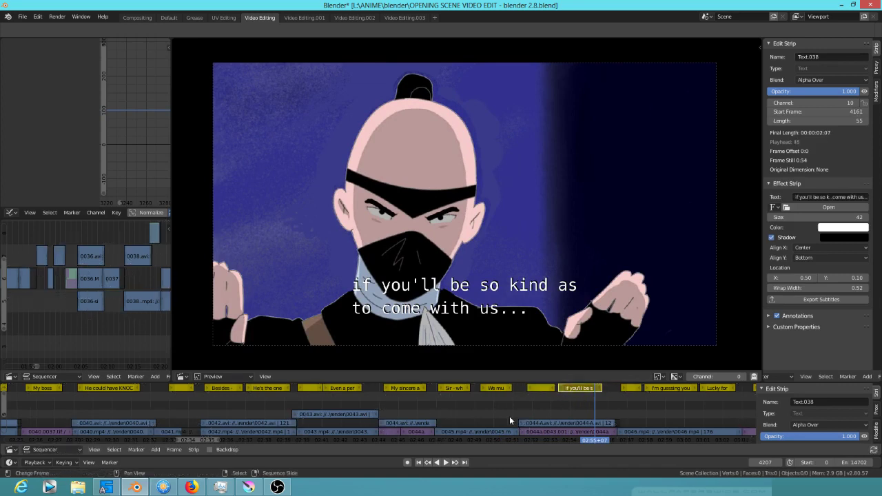
# Step: Play the edit through the ninja close-up to check the timing of its two subtitles
pyautogui.click(509, 416)
pyautogui.press('space')
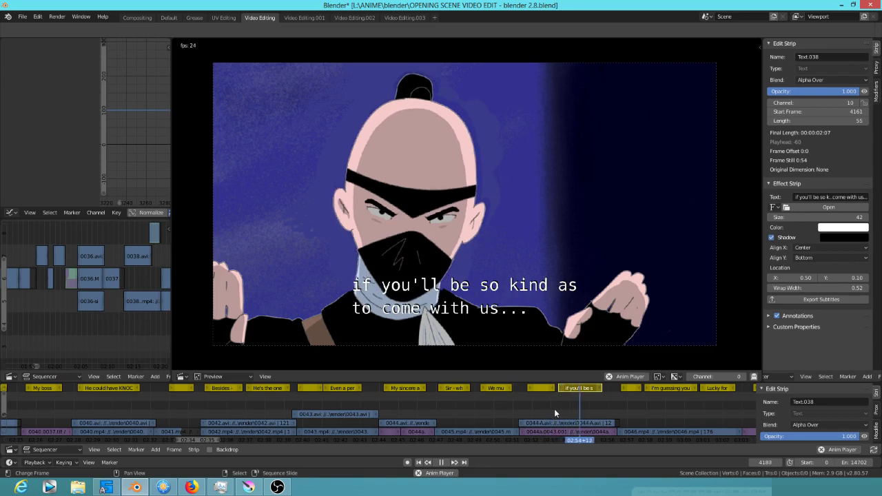
pyautogui.press('space')
pyautogui.click(544, 389)
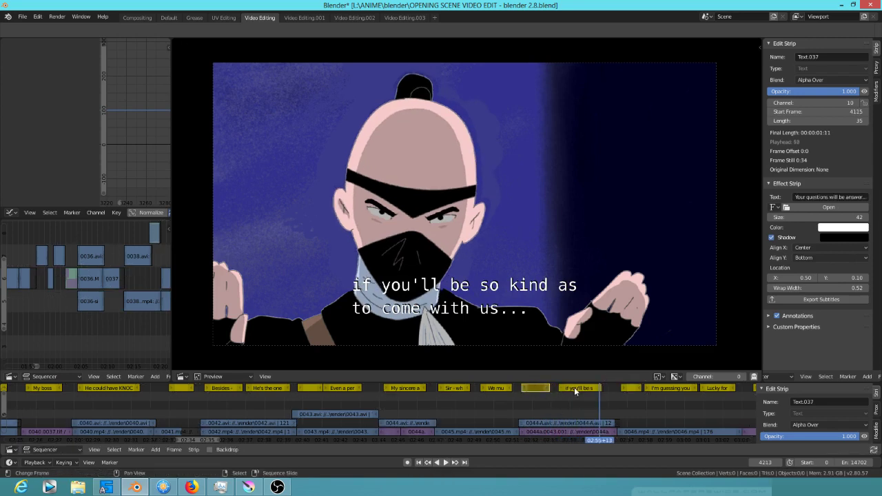
pyautogui.click(523, 404)
pyautogui.press('space')
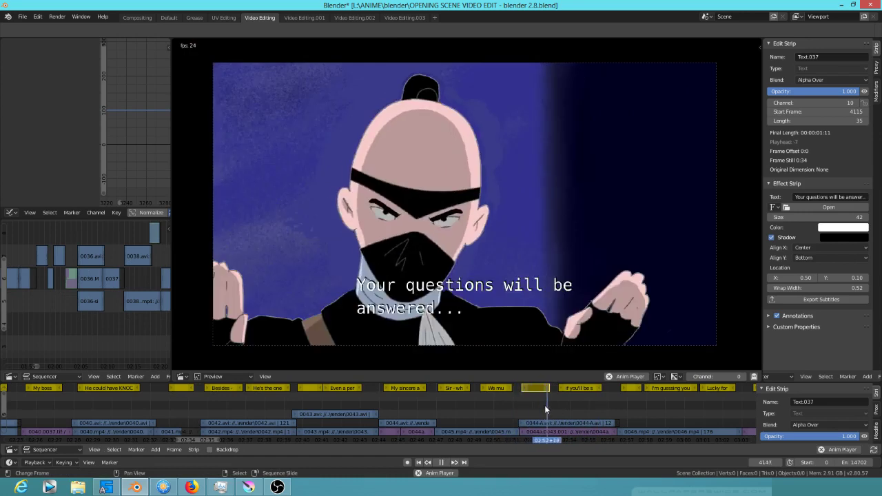
pyautogui.press('space')
# Step: Shift the subtitle "if you'll be so kind as to come with us..." to start at frame 4154, replay the close-up, and save the project
pyautogui.click(590, 392)
pyautogui.moveTo(577, 391); pyautogui.dragTo(571, 392)
pyautogui.click(518, 402)
pyautogui.press('space')
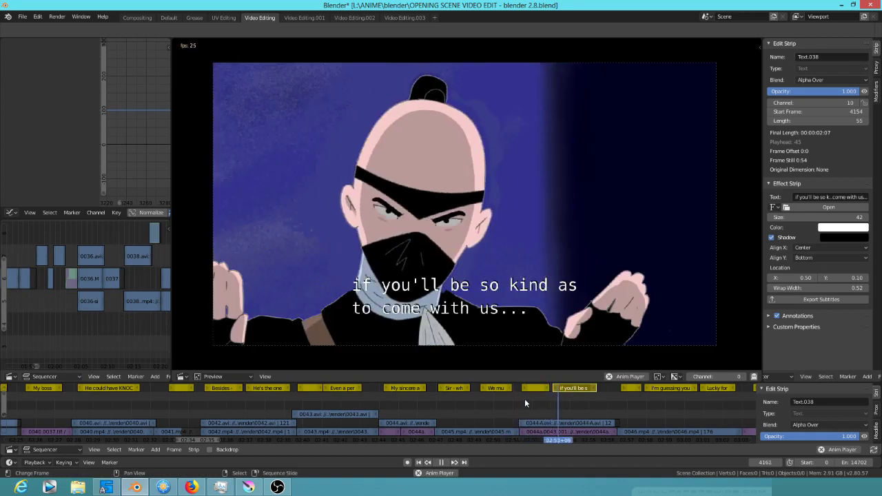
pyautogui.press('space')
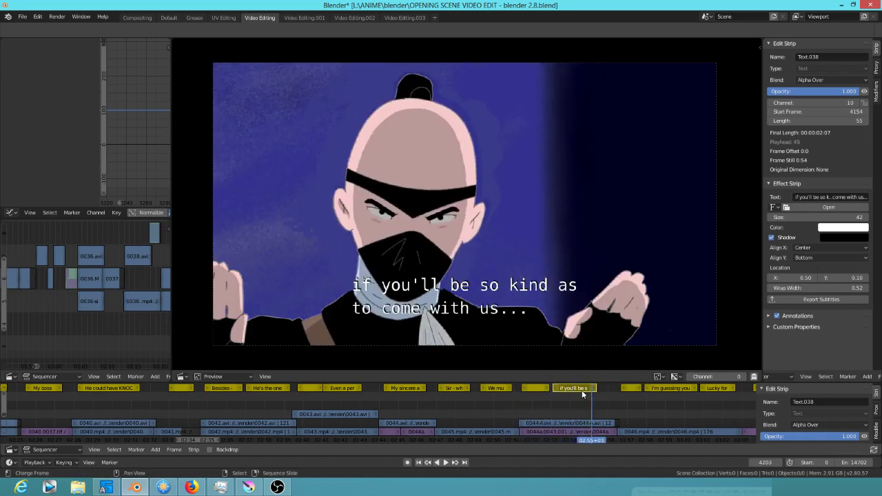
pyautogui.click(22, 16)
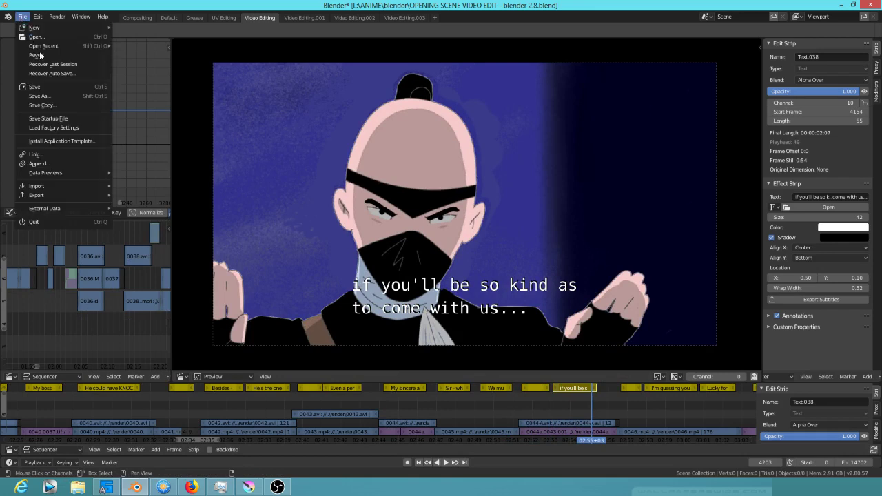
pyautogui.click(47, 90)
# Step: Switch to Krita, delete the keyframe at frame 72 of Layer 7(pasted), return to frame 0, and save 0044-A.kra
pyautogui.click(249, 487)
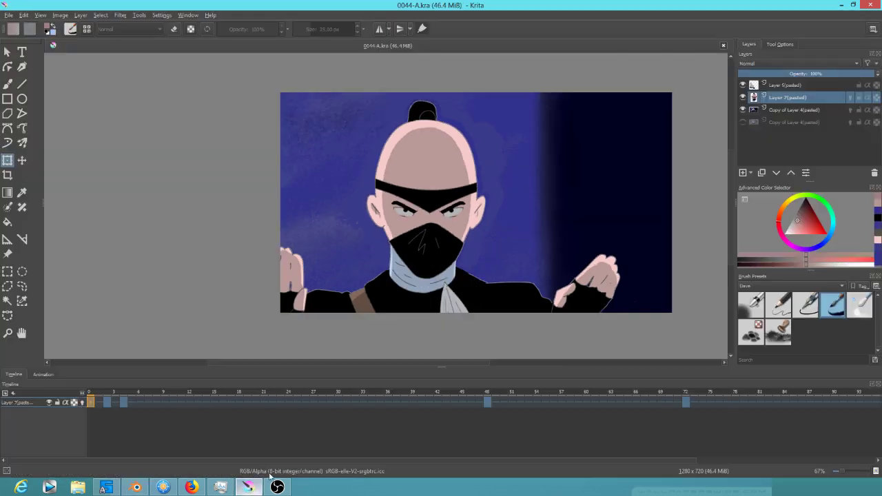
pyautogui.click(686, 402)
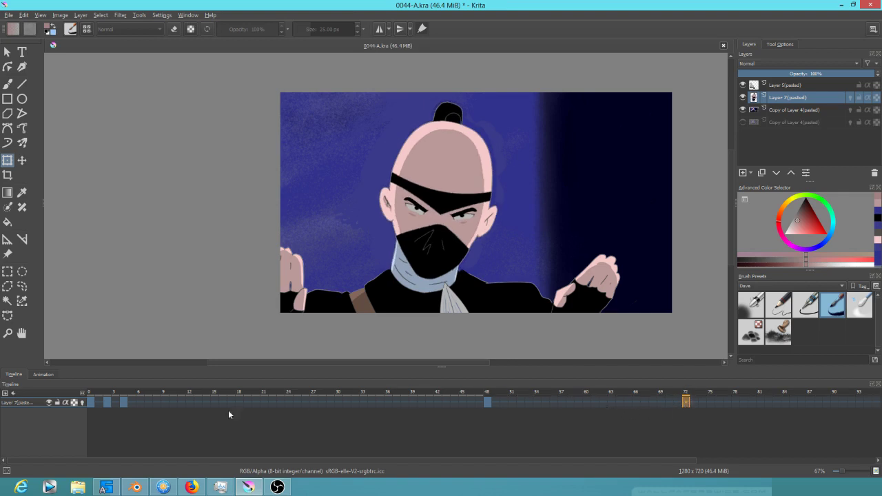
pyautogui.click(90, 402)
pyautogui.click(8, 15)
pyautogui.click(24, 57)
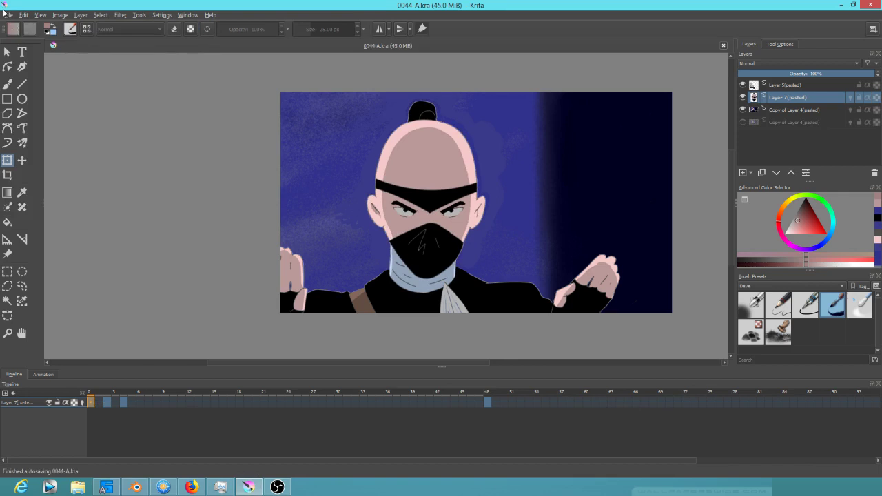
# Step: Try to render frames 0 to 120 as 0044-A.mp4 into the conversions folder, agreeing to delete the old frames
pyautogui.click(5, 13)
pyautogui.click(72, 128)
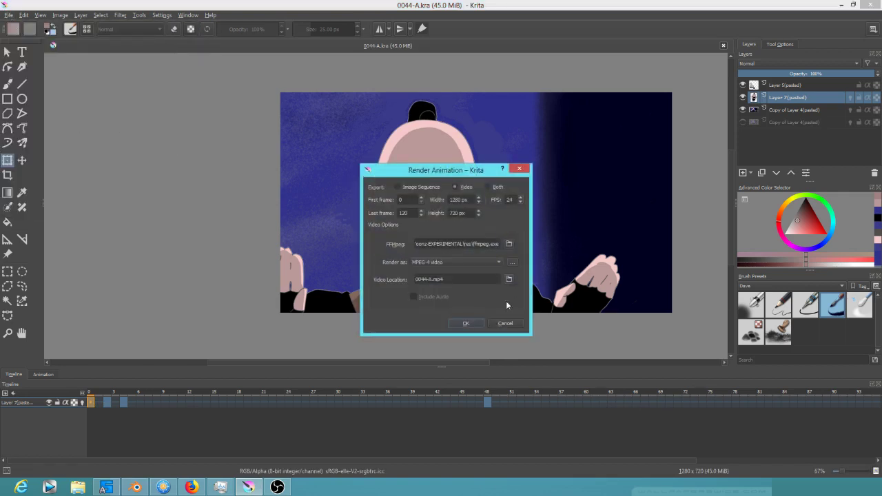
pyautogui.click(507, 278)
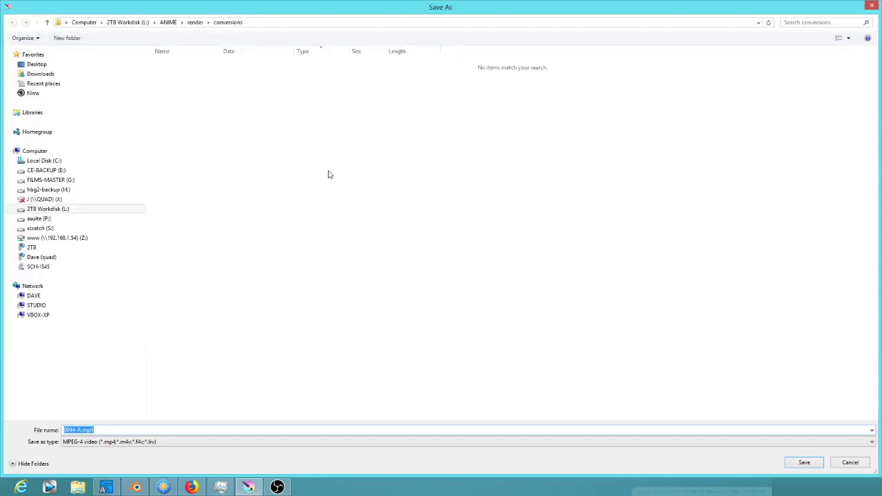
pyautogui.click(803, 462)
pyautogui.click(456, 319)
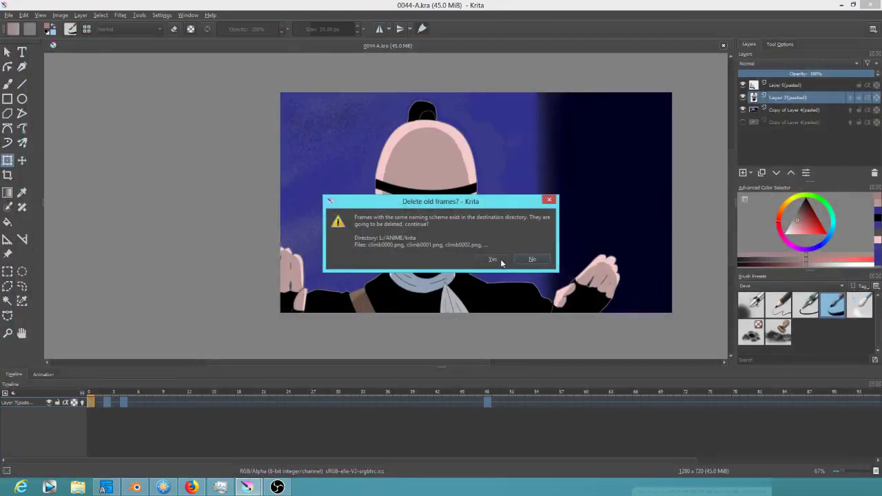
pyautogui.click(493, 259)
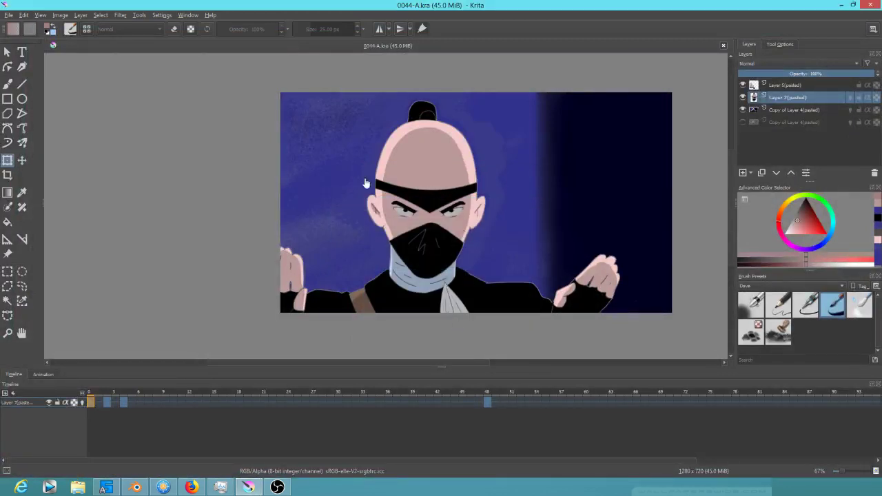
# Step: Render the animation again as MPEG-4 video 0044-A.mp4 in the conversions folder at 1280 x 720 px and 24 FPS
pyautogui.click(10, 14)
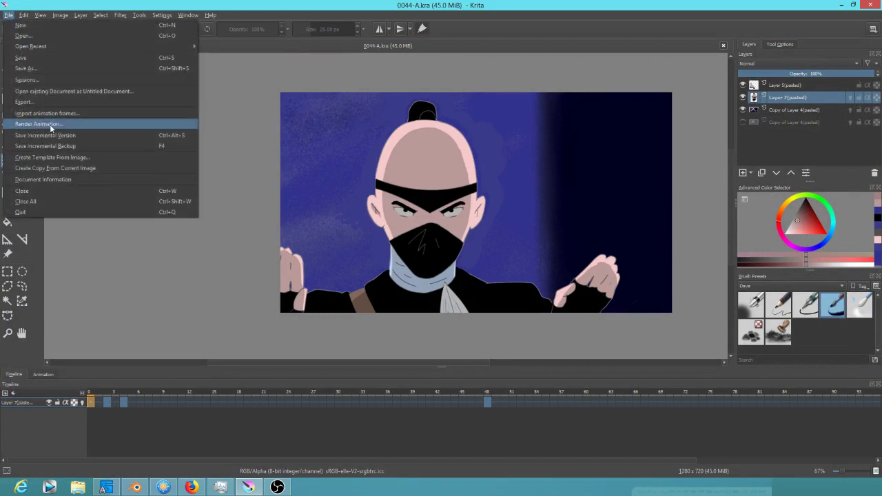
pyautogui.click(49, 126)
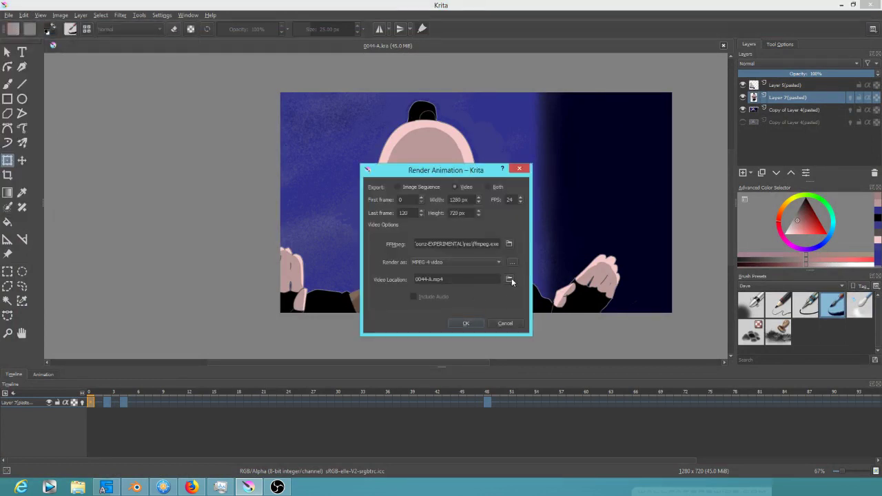
pyautogui.click(509, 279)
pyautogui.click(818, 462)
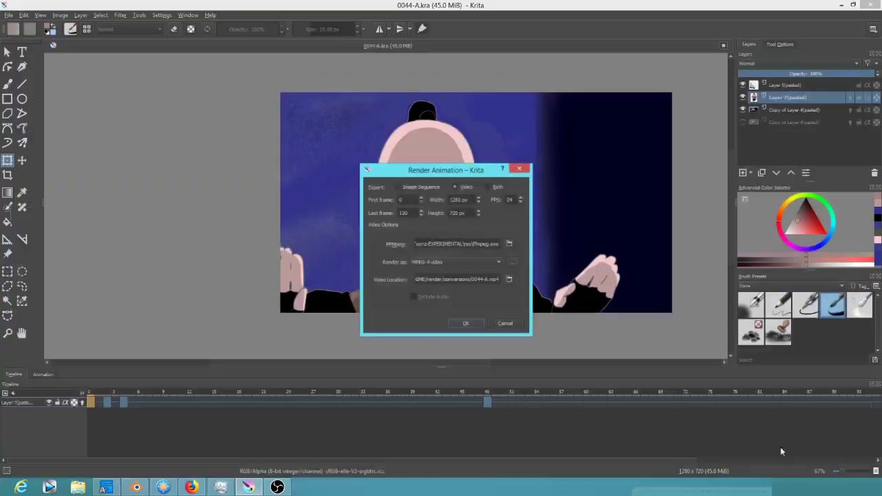
pyautogui.click(464, 323)
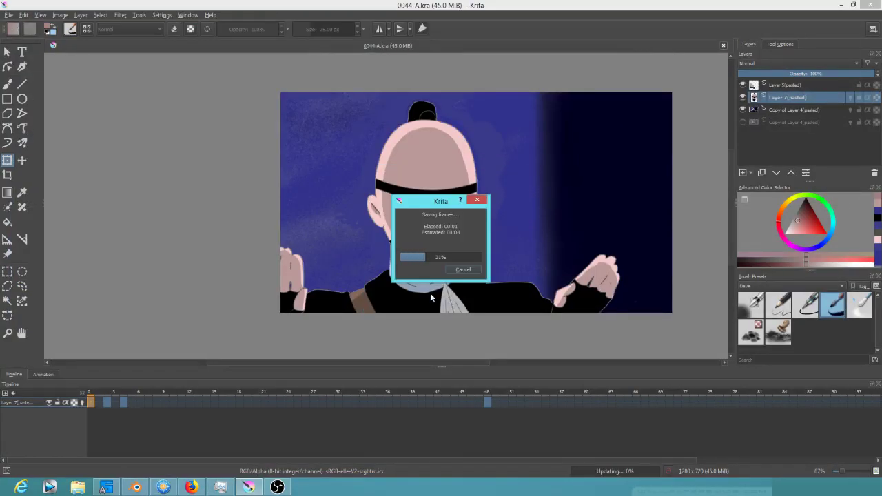
# Step: Switch to FreeCommander and run mjpeg.bat in the conversions folder on the newly rendered close-up
pyautogui.click(163, 487)
pyautogui.click(72, 352)
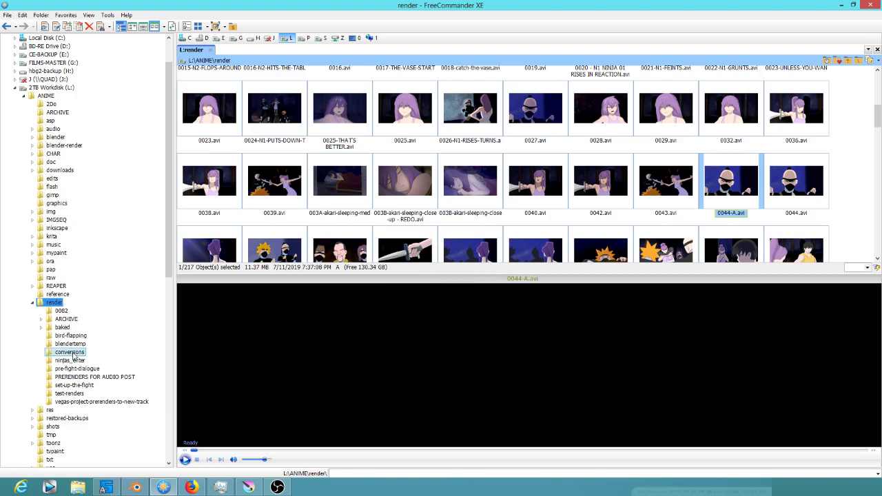
pyautogui.doubleClick(539, 105)
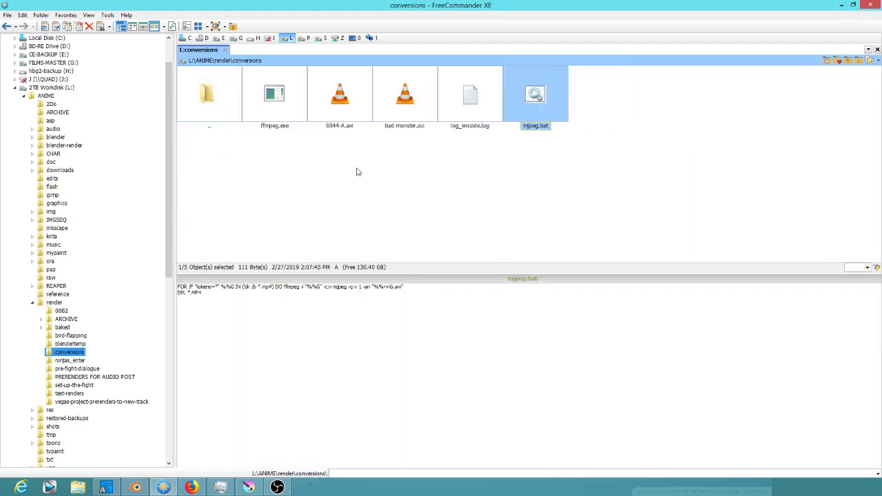
# Step: Switch to Blender, save the opening scene video edit, and replace it with a new General file
pyautogui.click(136, 487)
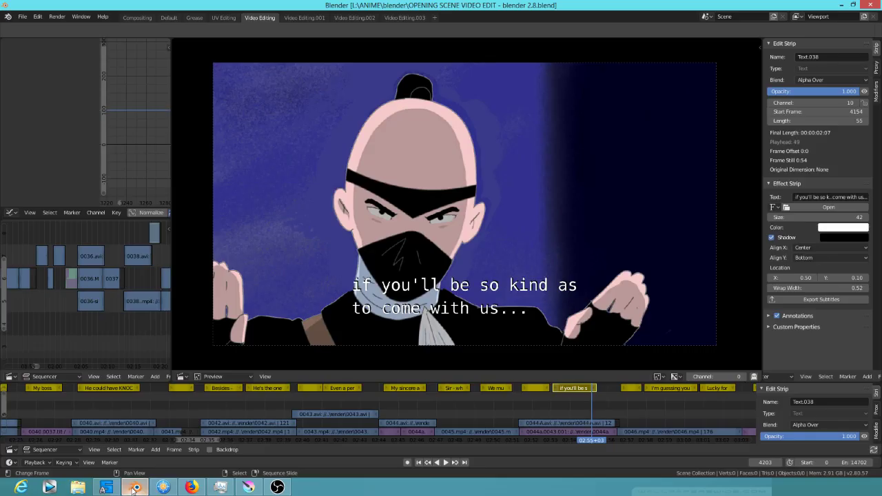
pyautogui.click(23, 16)
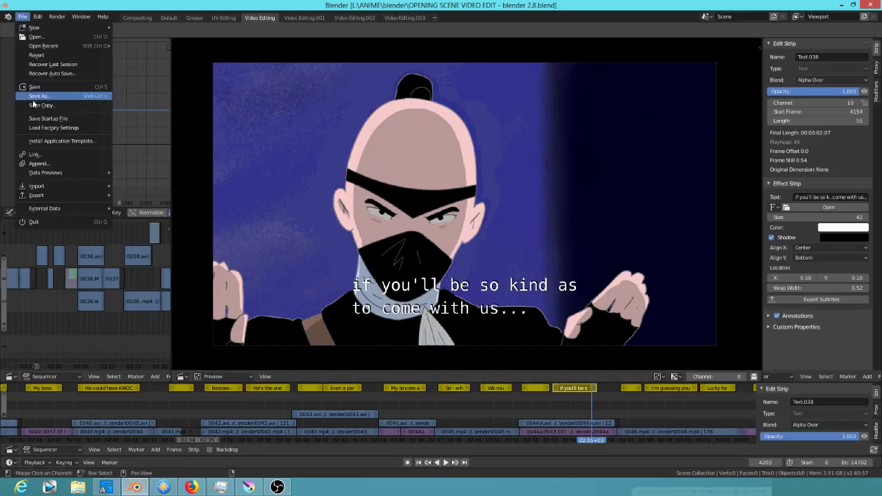
pyautogui.click(34, 88)
pyautogui.click(23, 16)
pyautogui.moveTo(89, 28)
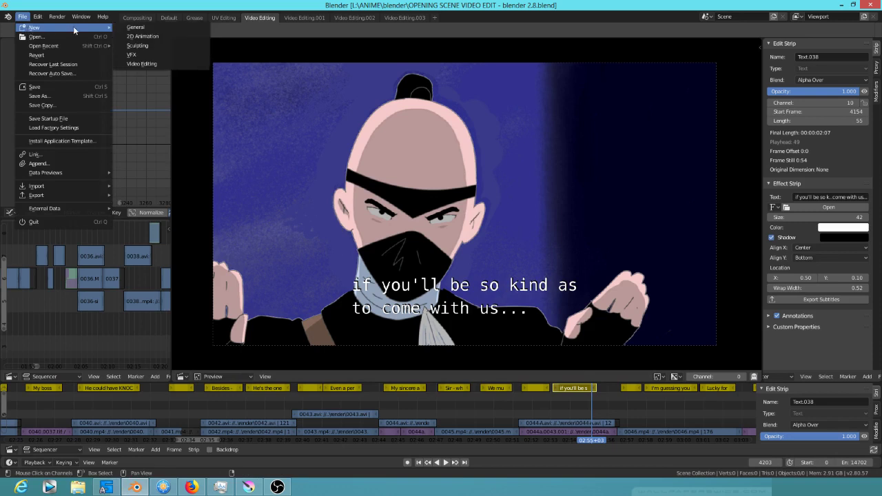
pyautogui.click(128, 29)
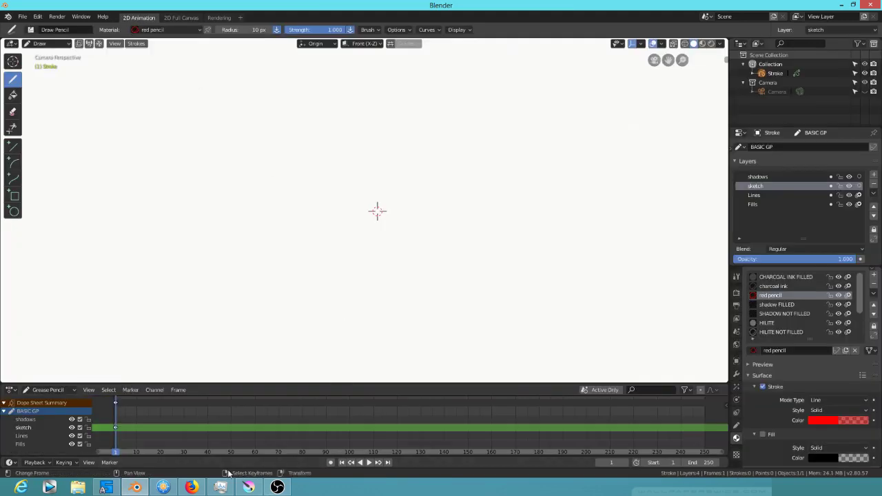
# Step: In FreeCommander, move 0044-A.avi from the conversions folder to the render folder, replacing the existing file
pyautogui.click(163, 487)
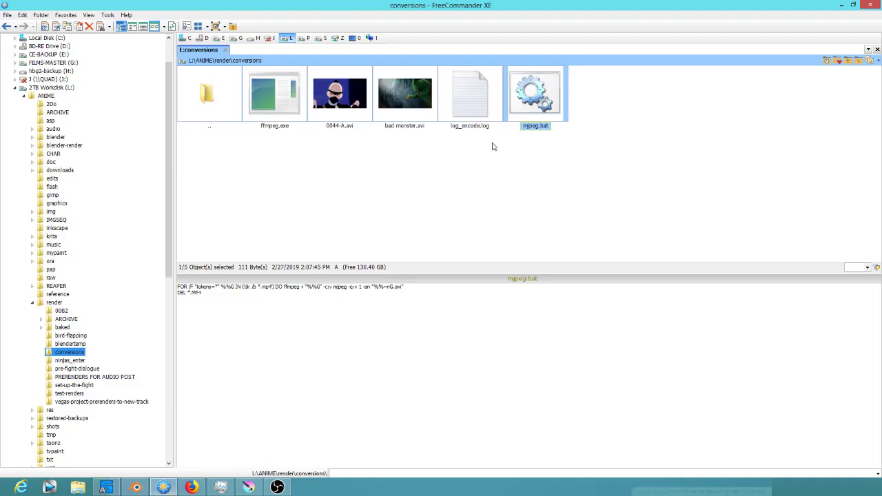
pyautogui.moveTo(342, 101); pyautogui.dragTo(60, 303)
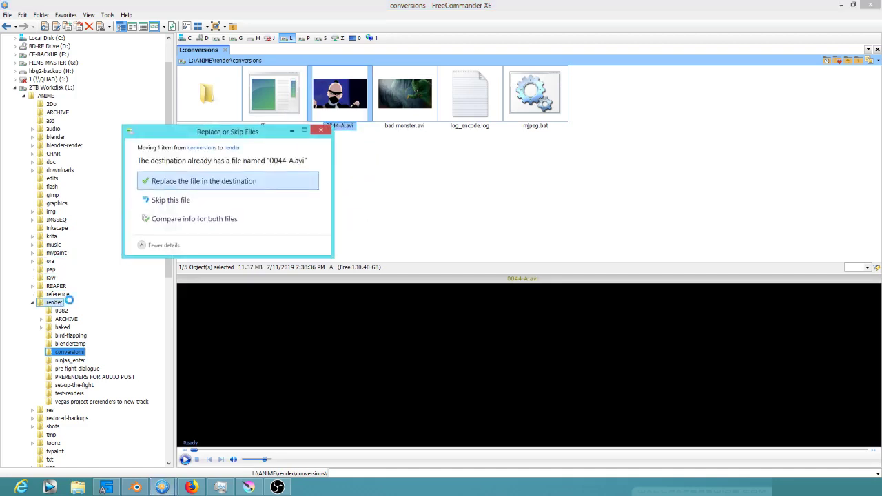
pyautogui.click(197, 181)
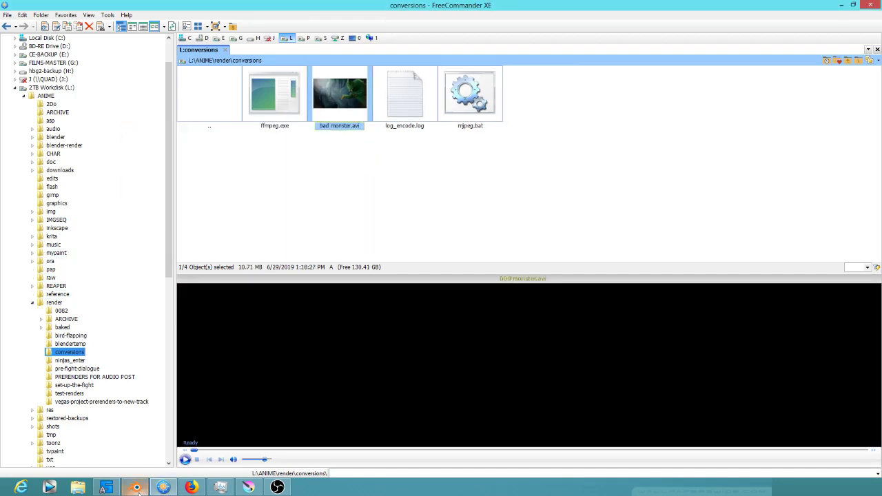
# Step: Return to Blender and reopen the opening scene video edit from the recent files
pyautogui.click(136, 487)
pyautogui.click(23, 17)
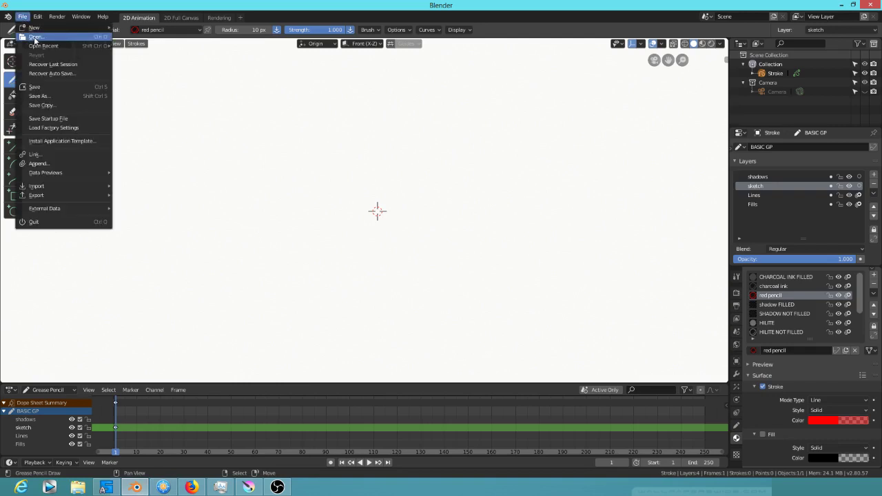
pyautogui.moveTo(40, 28)
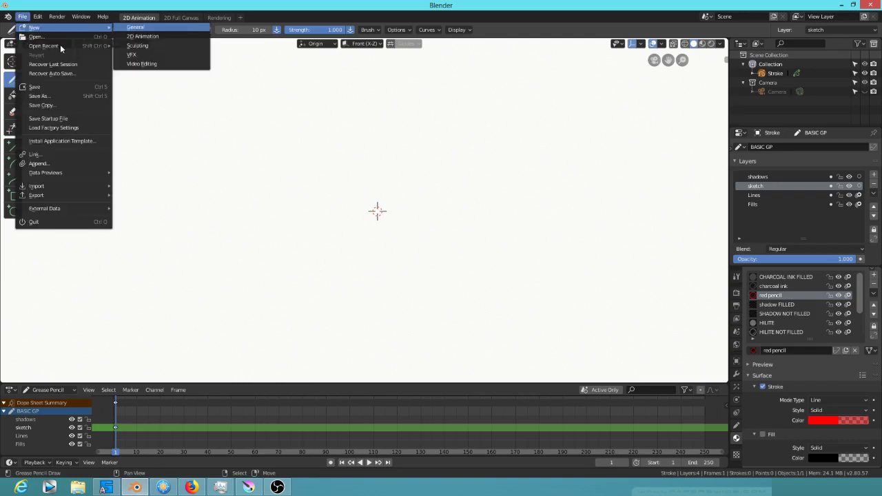
pyautogui.moveTo(60, 44)
pyautogui.click(165, 47)
# Step: Play the edit through the updated close-up into the following shot, and move the playhead back to frame 4040
pyautogui.moveTo(521, 414); pyautogui.dragTo(484, 413)
pyautogui.press('space')
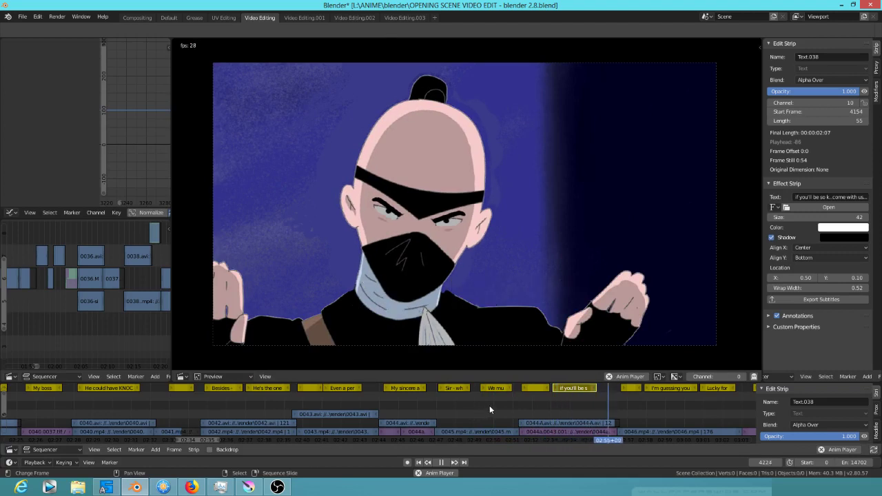
pyautogui.press('space')
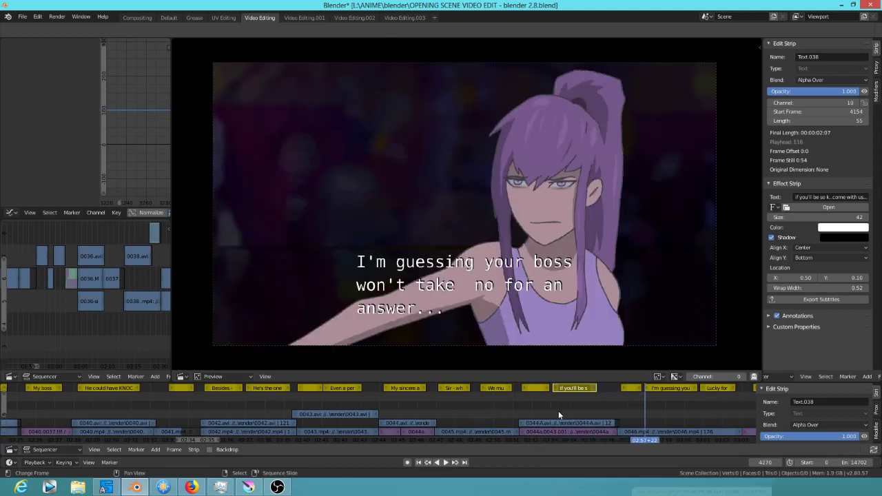
pyautogui.click(467, 418)
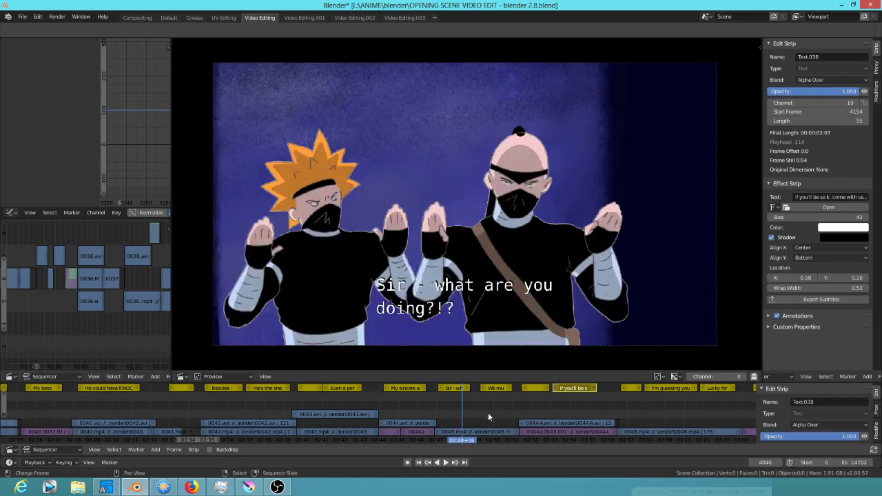